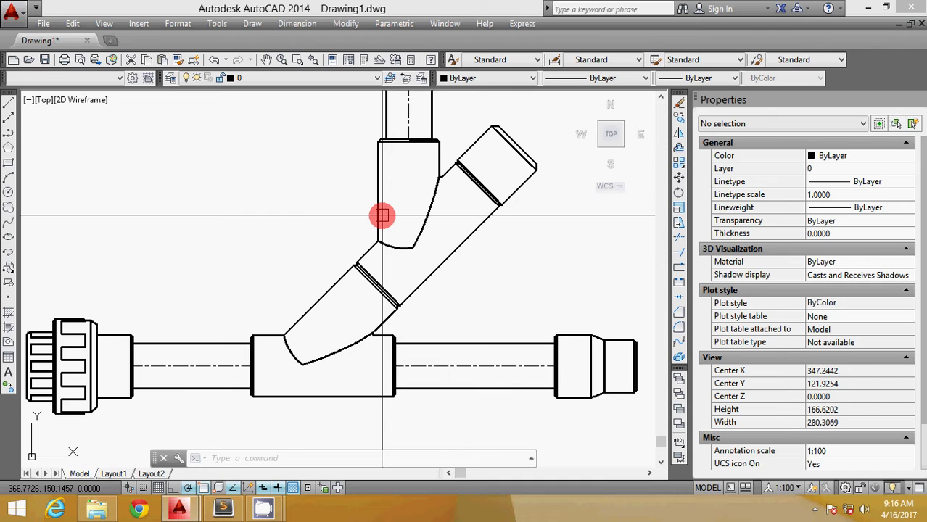
- Select the Y-fitting to inspect its layer and block properties, then deselect it
mouse_move(379, 216)
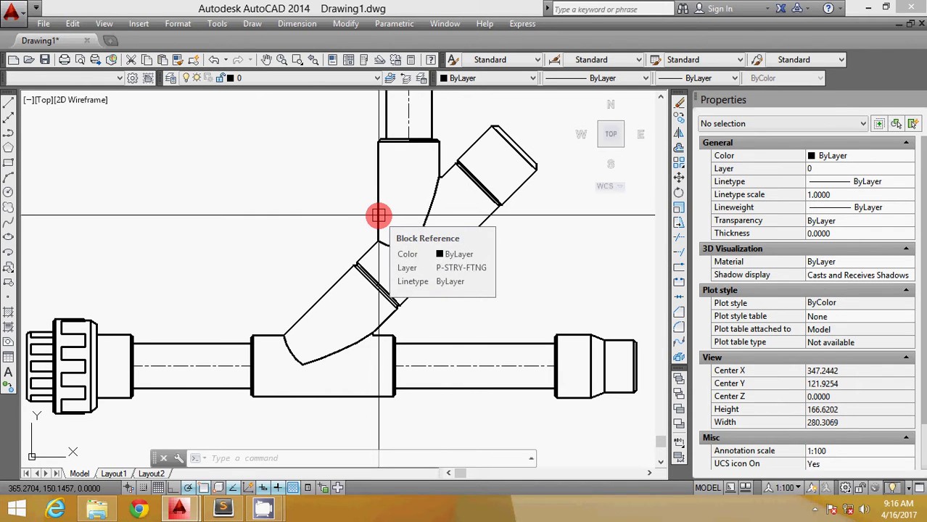
left_click(370, 243)
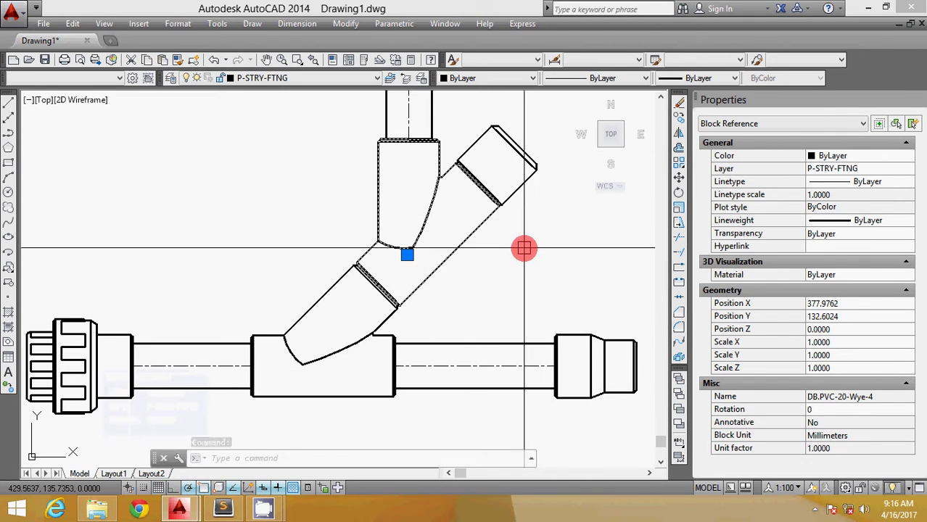
scroll(388, 230, "down", 3)
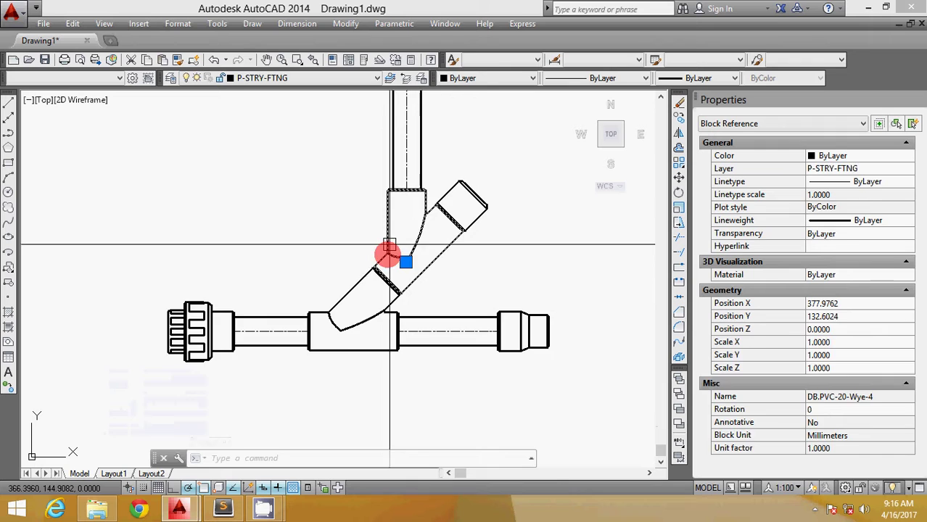
key("Escape")
- Pan and zoom so the pipe assembly sits toward the left of the view
scroll(370, 269, "up", 2)
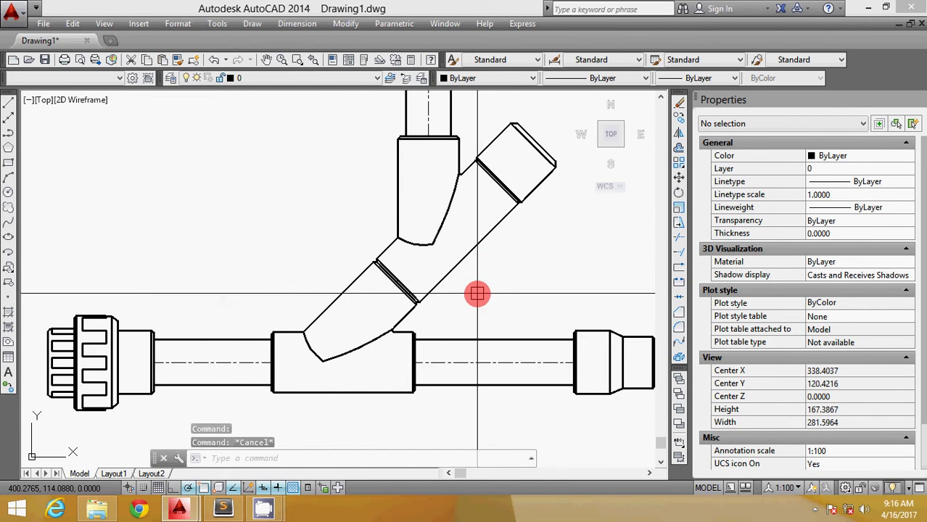
middle_click_drag(477, 294, 459, 296)
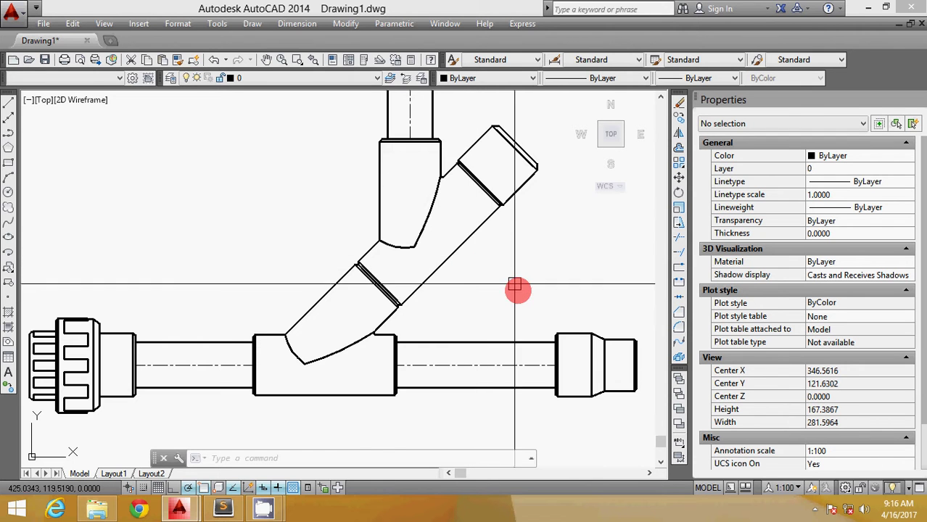
scroll(602, 286, "down", 2)
mouse_move(599, 286)
middle_mouse_down()
mouse_move(399, 310)
mouse_move(415, 294)
middle_mouse_up()
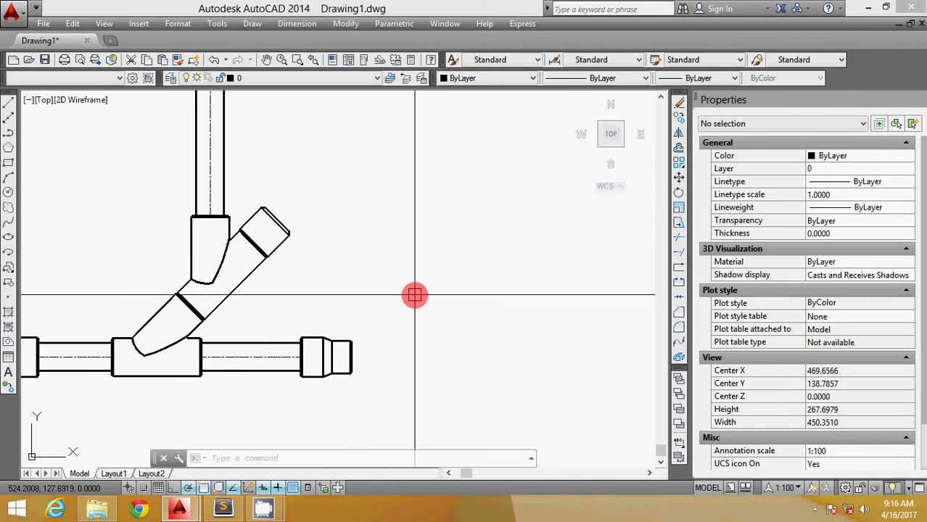
- Review and accept polar tracking additional angles 45, 135, 225 and 315 in Drafting Settings
key("Return")
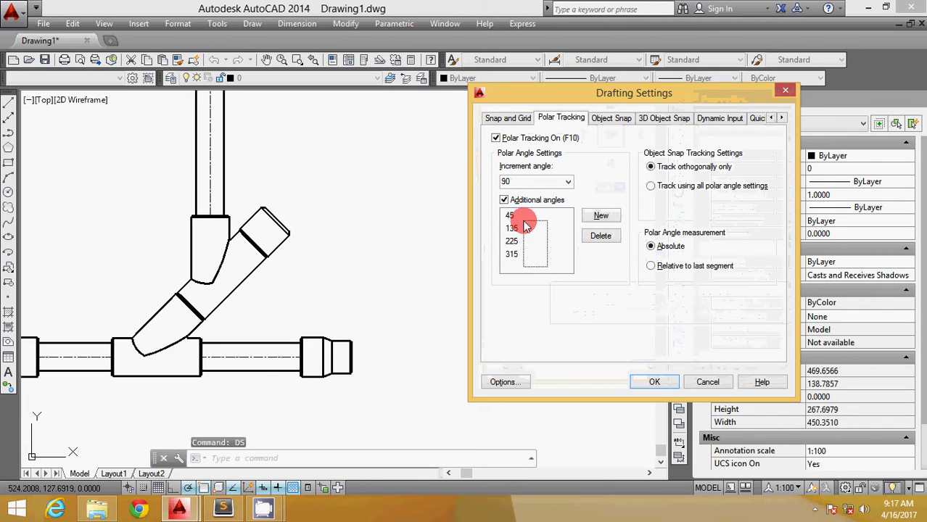
left_click_drag(527, 221, 514, 255)
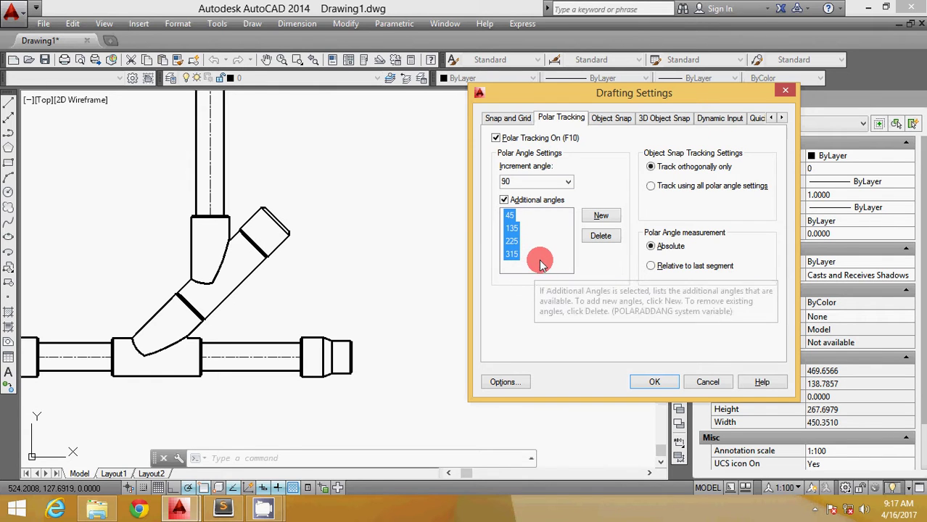
left_click(541, 254)
left_click(513, 243)
left_click(512, 228)
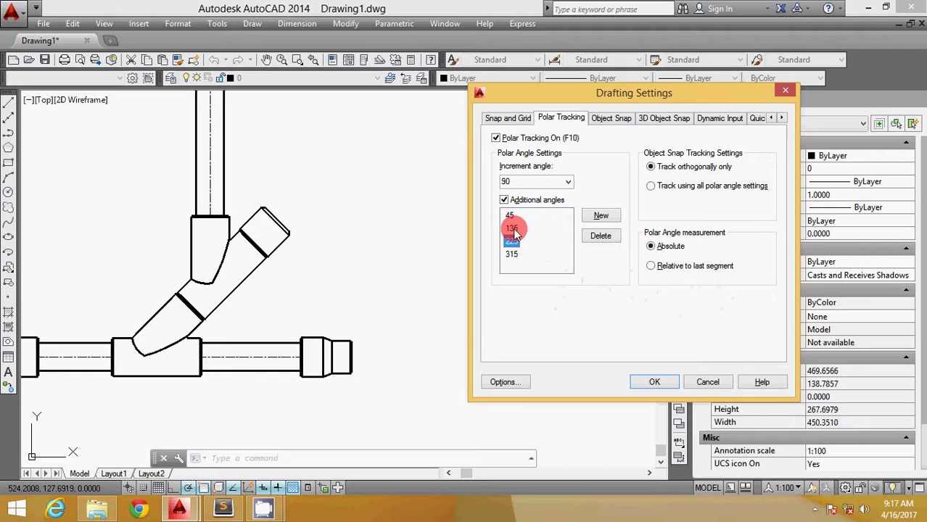
left_click(510, 215)
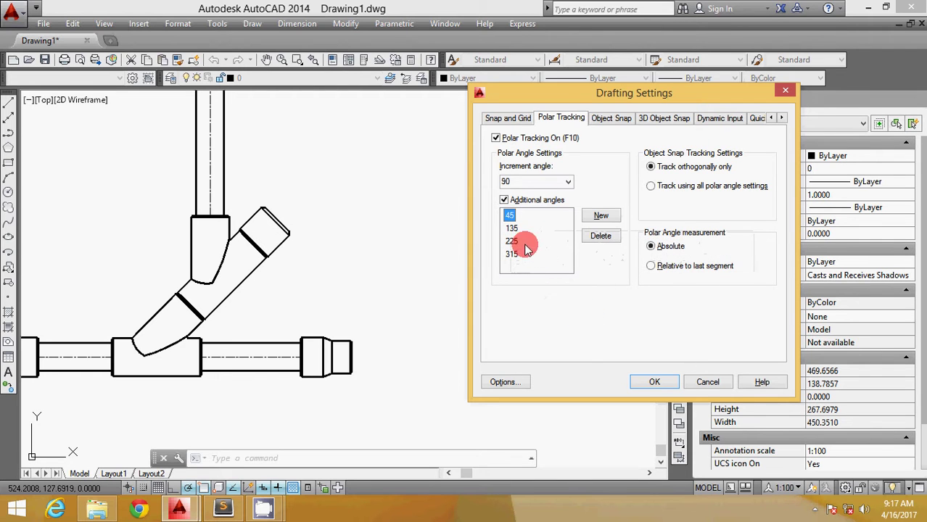
left_click(655, 382)
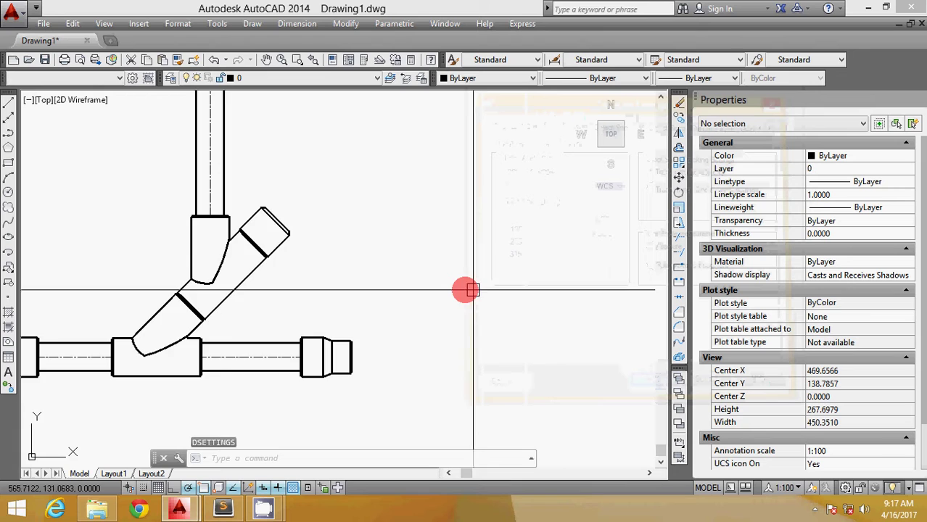
scroll(435, 291, "down", 4)
middle_click_drag(347, 299, 379, 296)
- Load Pdriver.lsp and Pipe Fittings.lsp through the AP Load/Unload Applications dialog
scroll(373, 291, "up", 2)
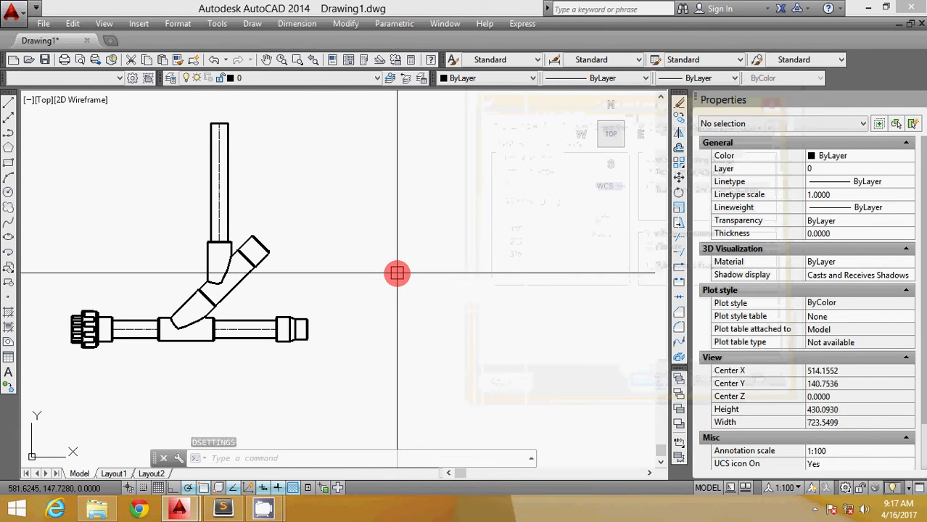
type("ap")
key("Return")
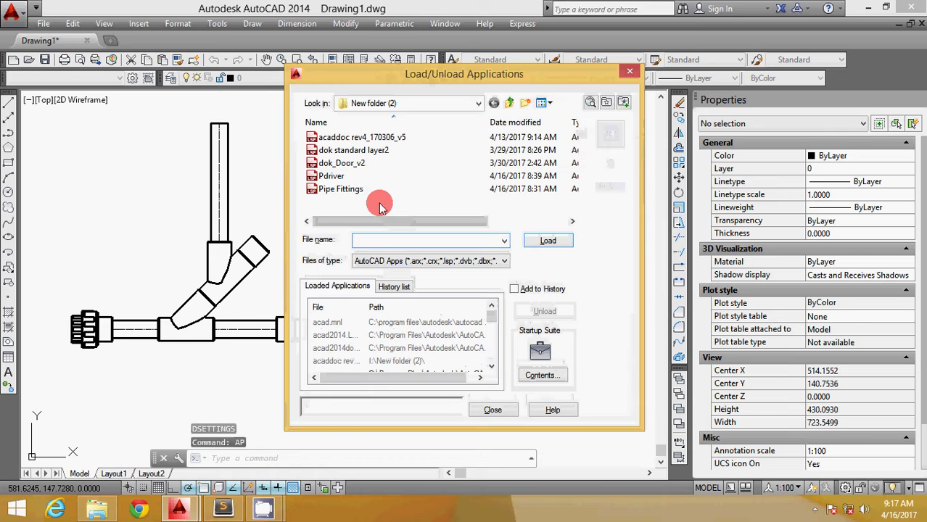
left_click(331, 176)
left_click(349, 192)
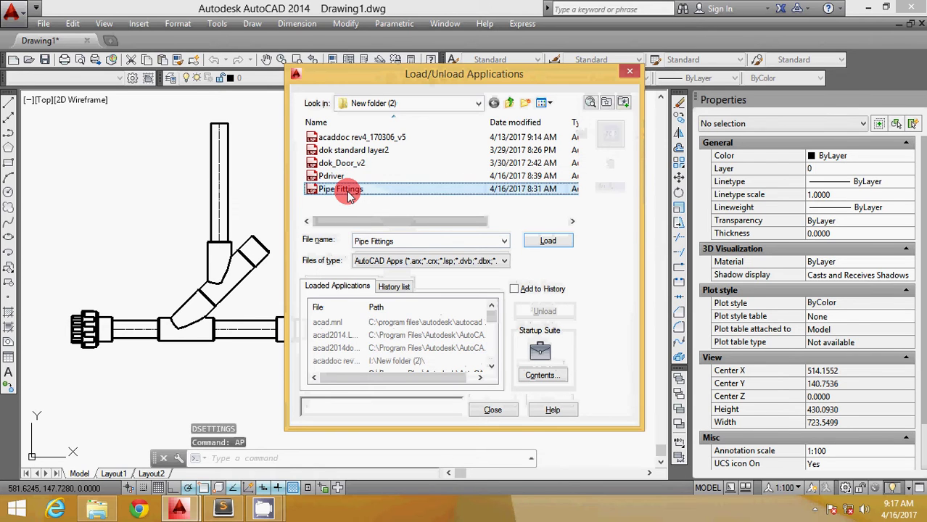
left_click(337, 179)
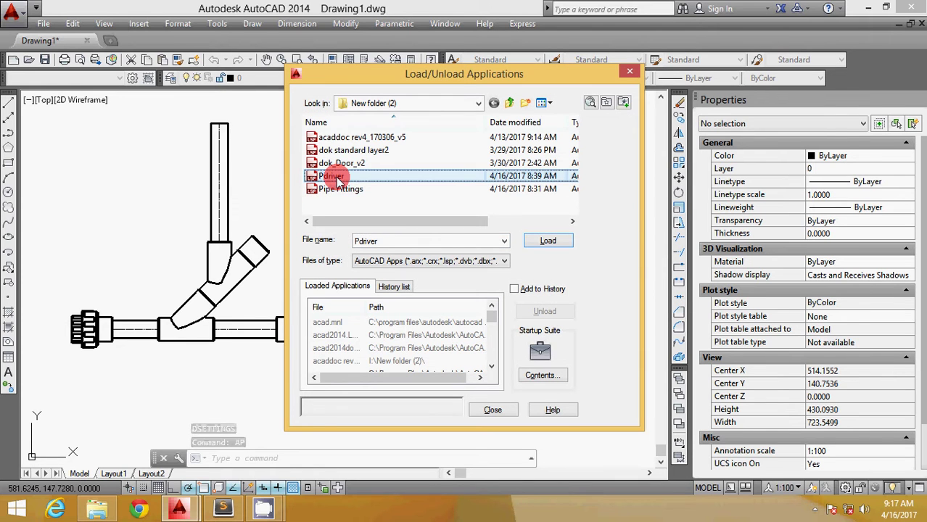
left_click(335, 189, "shift")
left_click(548, 241)
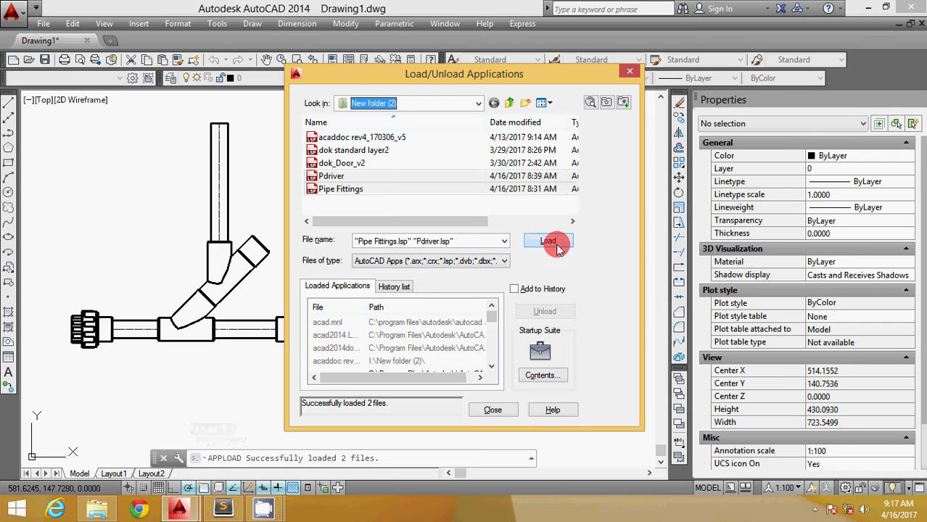
left_click(497, 409)
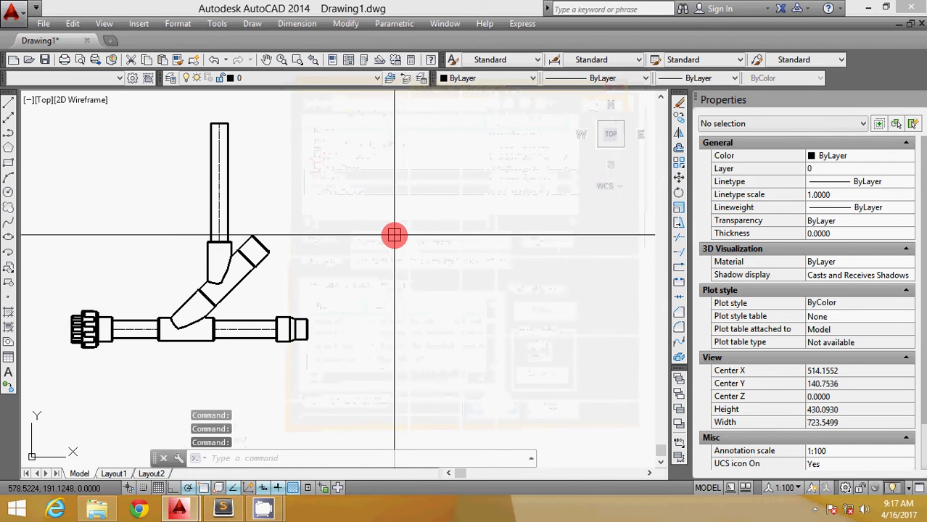
scroll(366, 271, "down", 2)
scroll(332, 271, "up", 2)
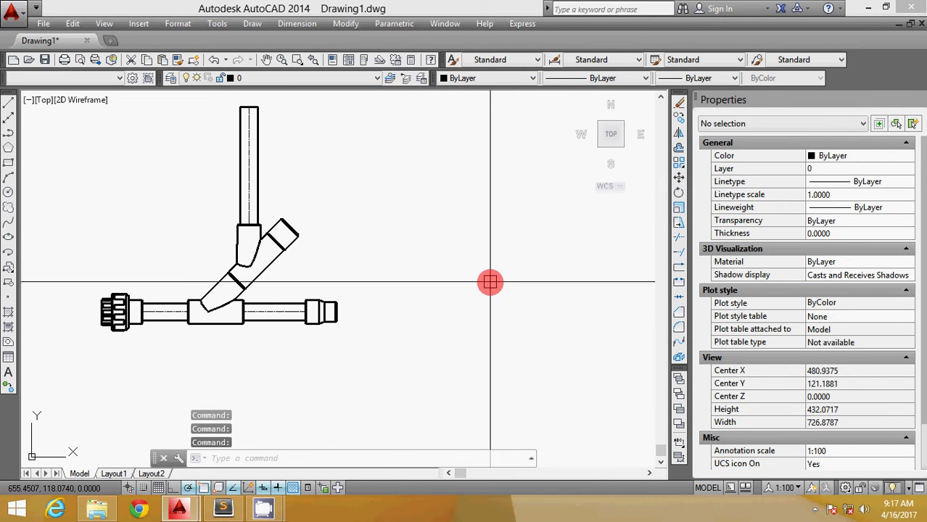
- Shift the layout left and run PLUMBING to reach its Select action prompt
mouse_move(488, 281)
middle_mouse_down()
mouse_move(434, 306)
mouse_move(437, 298)
middle_mouse_up()
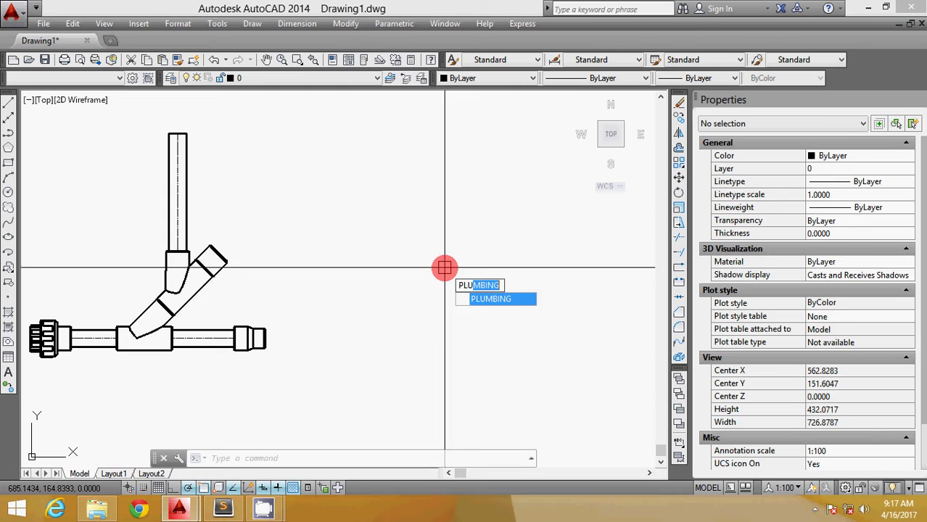
key("Return")
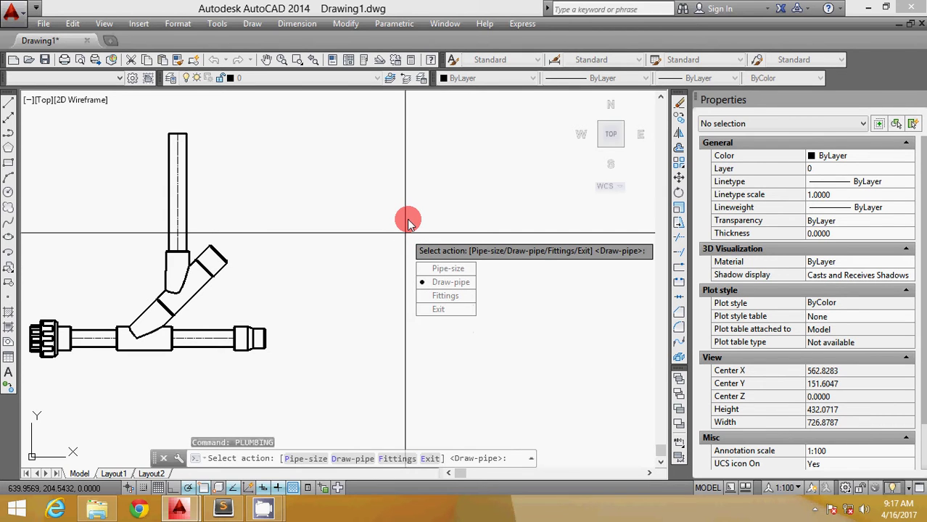
key("Down")
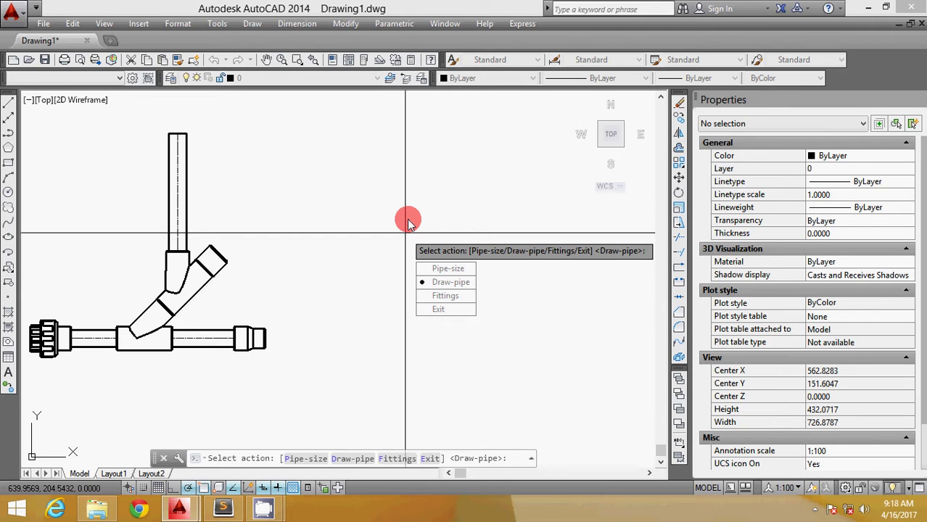
- Choose Pipe-size, set the diameter to 20 after browsing pages, then select Draw-pipe
type("P")
key("Return")
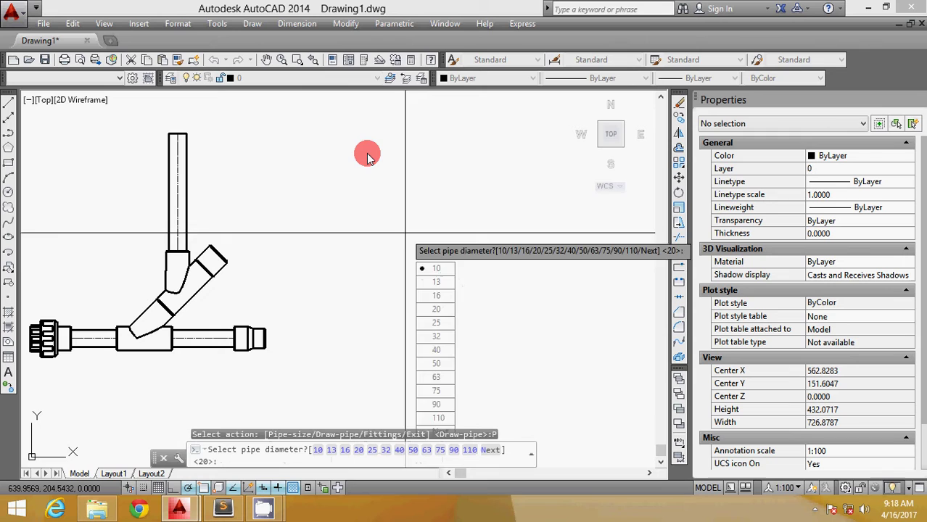
key("Down")
key("Down")
key("Down")
key("Down")
key("Down")
key("Down")
key("Down")
key("Down")
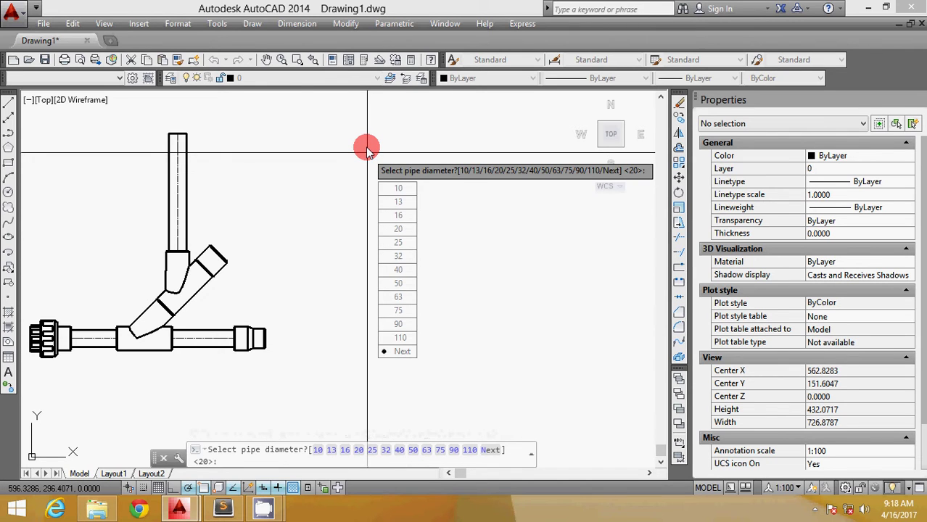
key("Return")
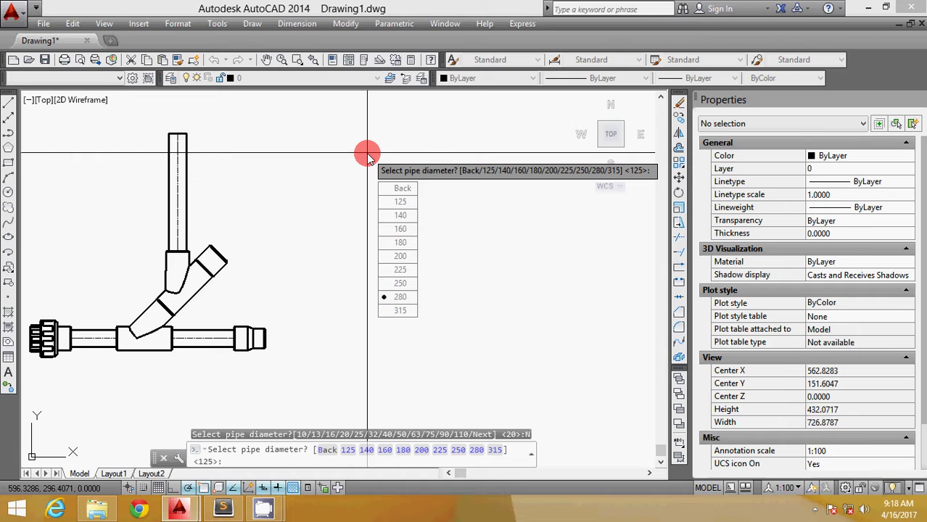
key("Up")
key("Up")
key("Up")
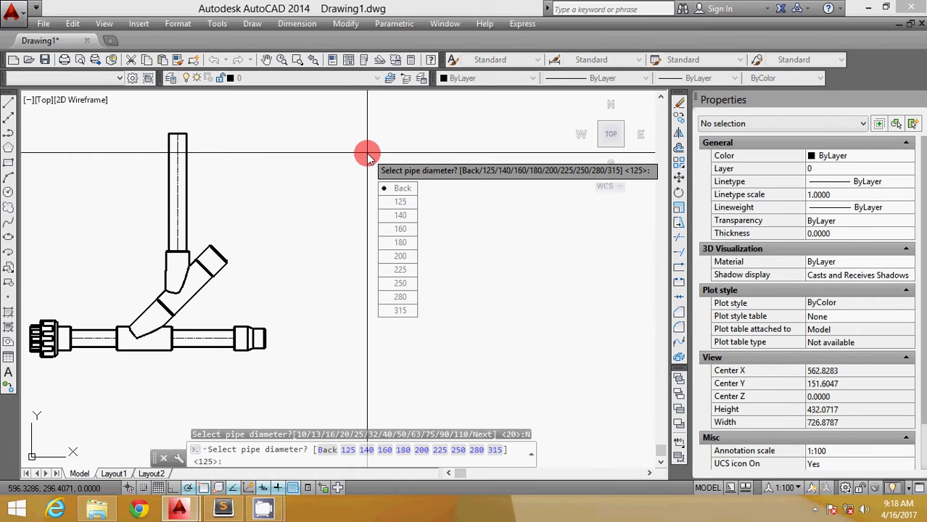
key("Return")
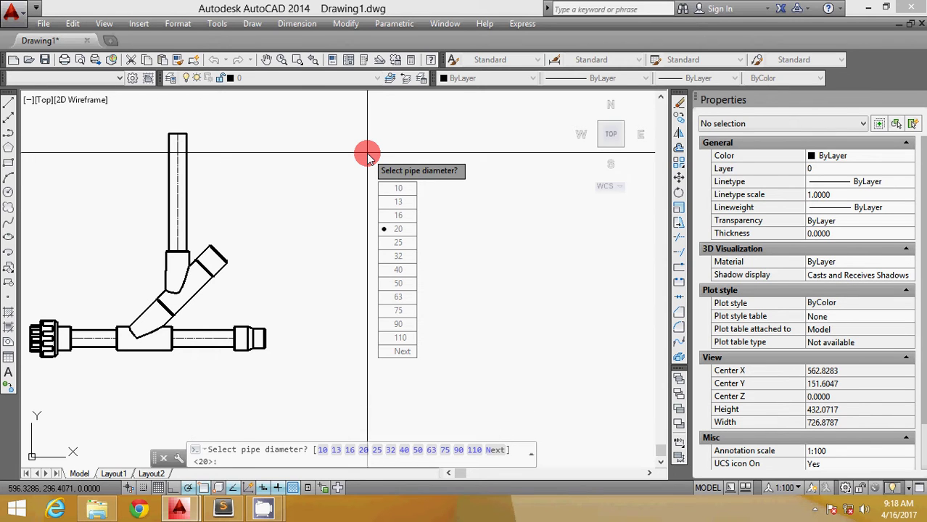
key("Return")
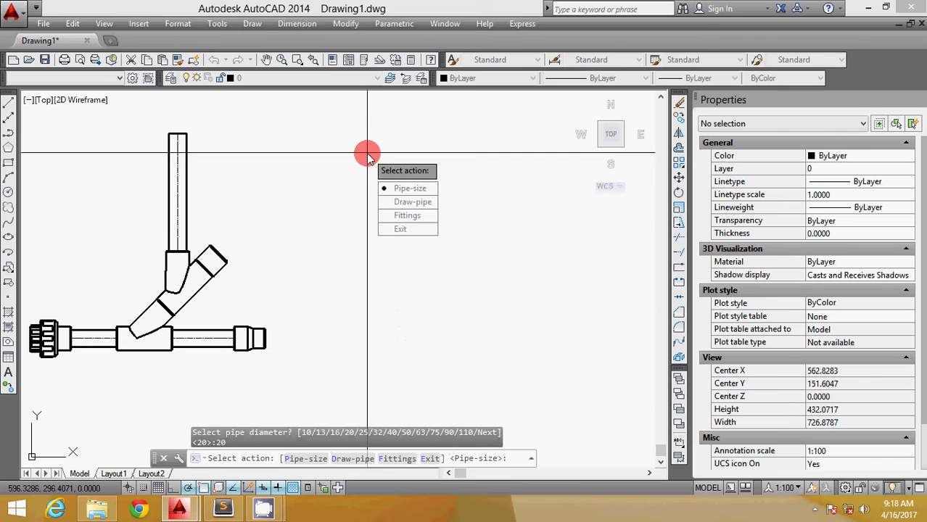
left_click(411, 202)
key("Return")
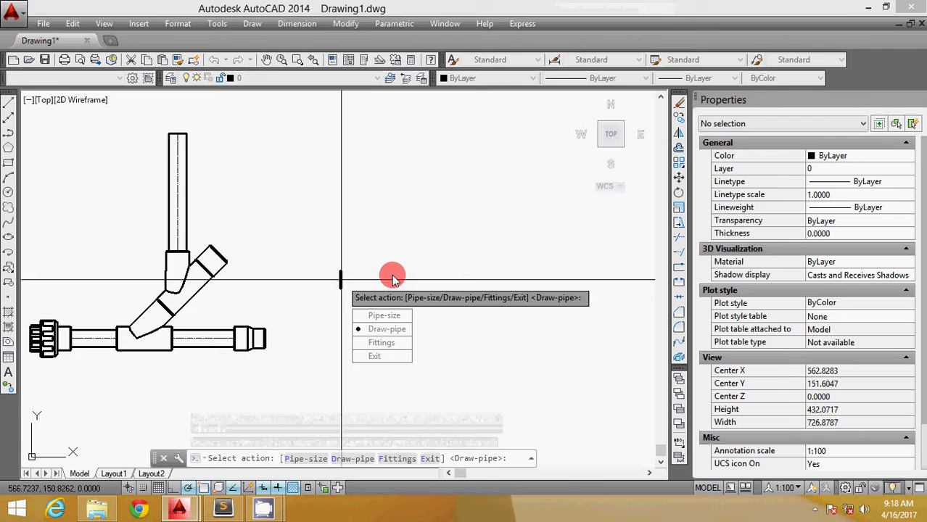
- Draw a trial horizontal 20 mm pipe run, then exit the plumbing routine
left_click(384, 327)
scroll(319, 268, "up", 8)
scroll(270, 275, "down", 6)
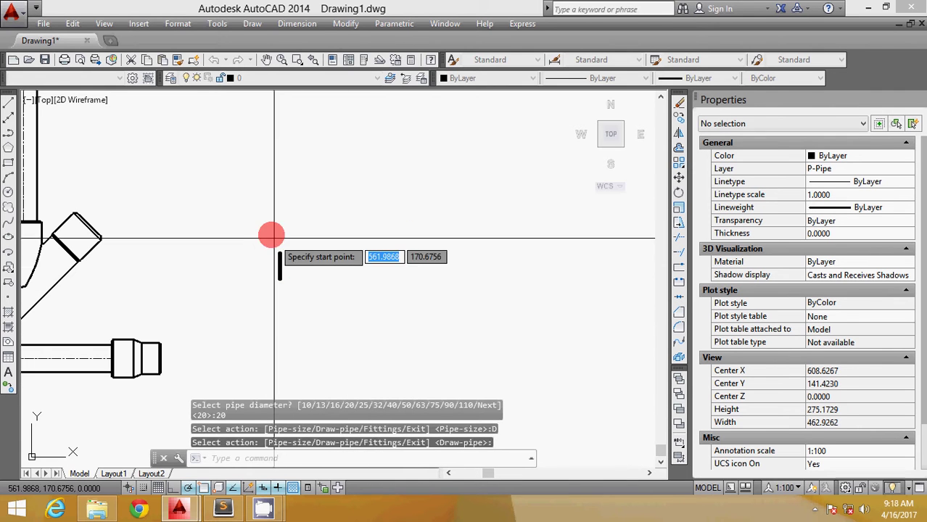
scroll(276, 185, "down", 4)
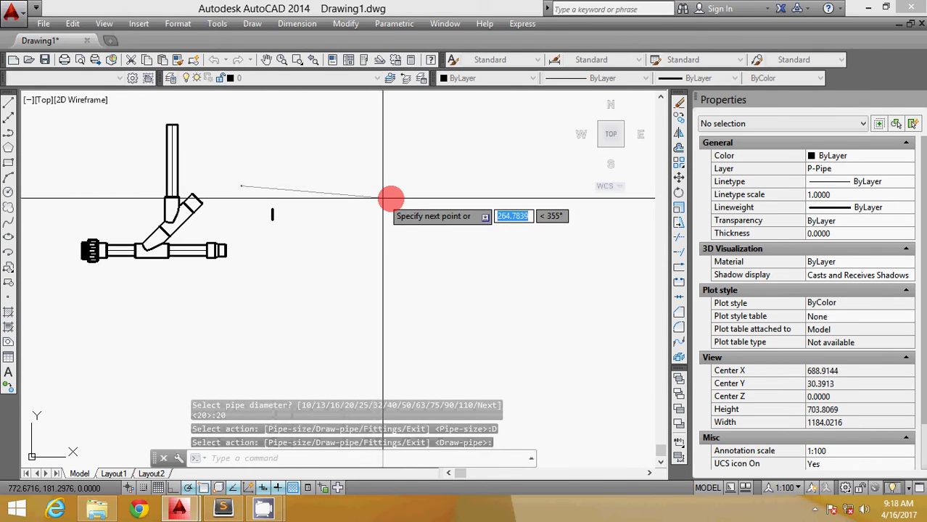
left_click(492, 190)
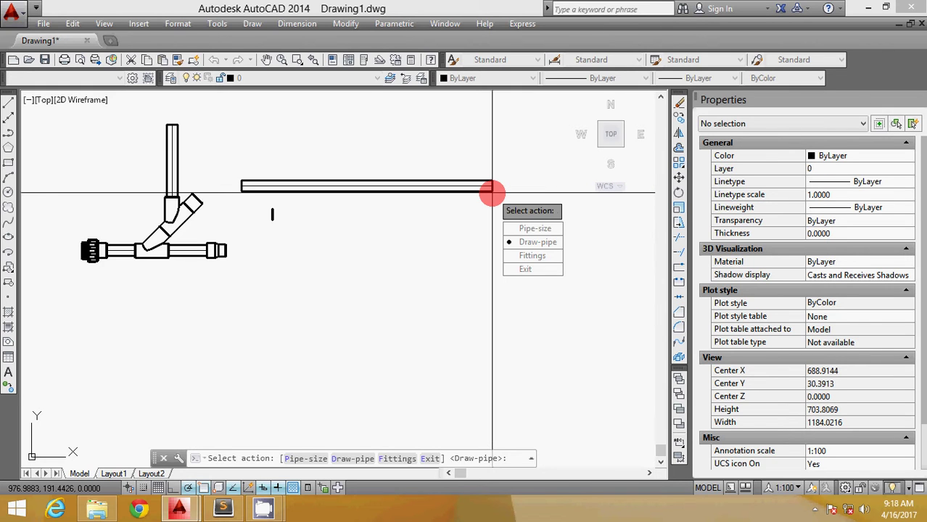
type("E")
key("Return")
- Window-select and erase the small vertical pipe piece
scroll(420, 199, "up", 4)
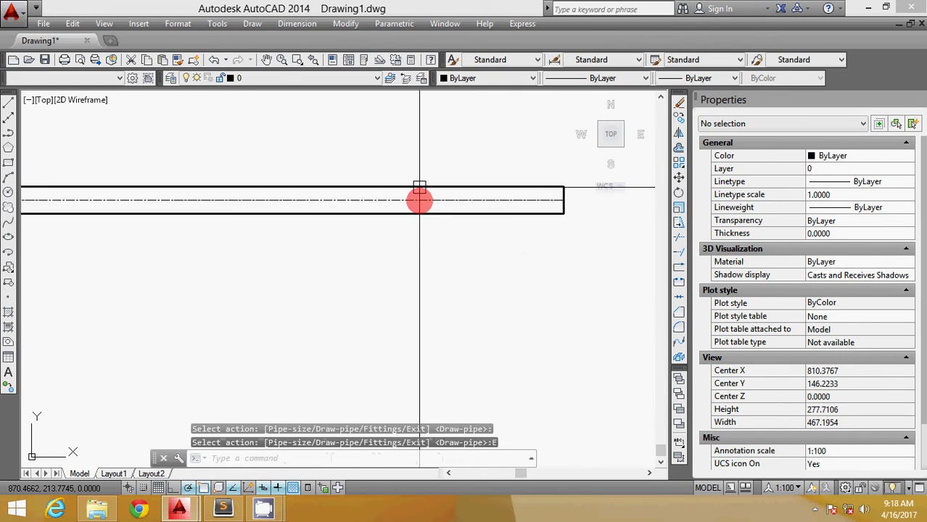
scroll(388, 230, "down", 2)
left_click(171, 289)
left_click(145, 264)
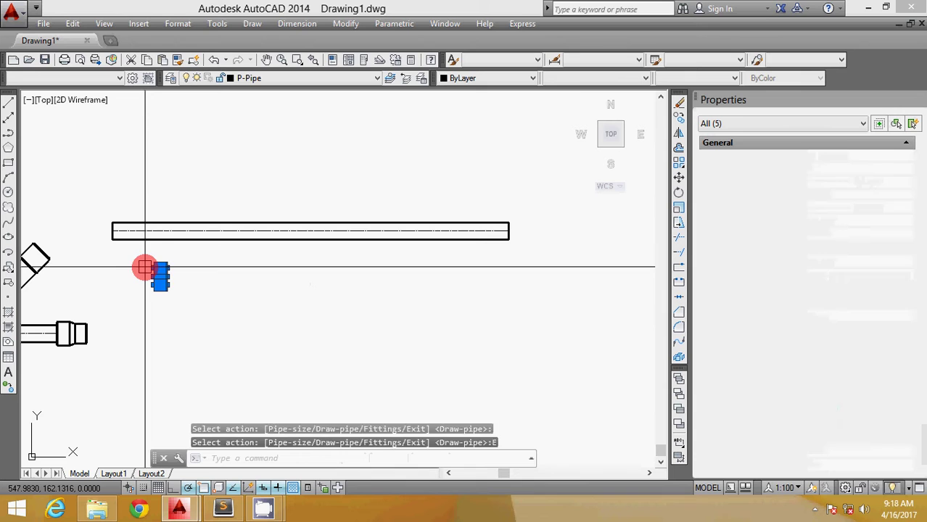
key("Delete")
- Move the horizontal pipe down below the wye fitting assembly
type("m")
key("Return")
left_click(90, 205)
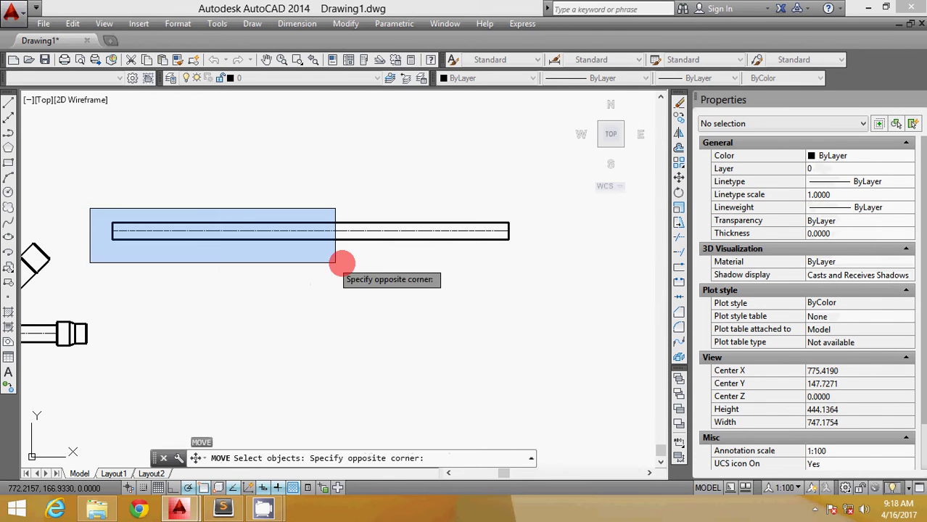
left_click(522, 260)
key("Return")
left_click(297, 288)
scroll(298, 312, "down", 4)
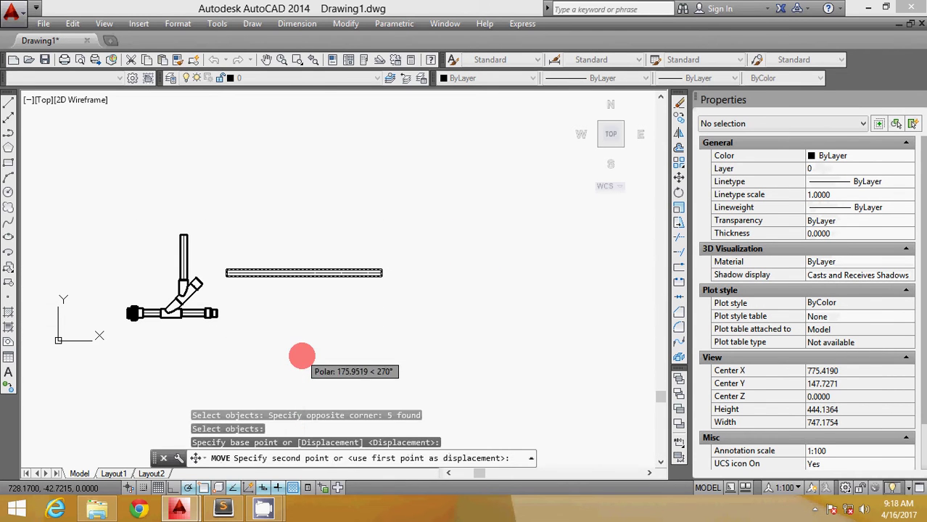
left_click(303, 341)
key("Escape")
- Rerun PLU Draw-pipe and draw a trial pipe diagonally up to the left
type("plu")
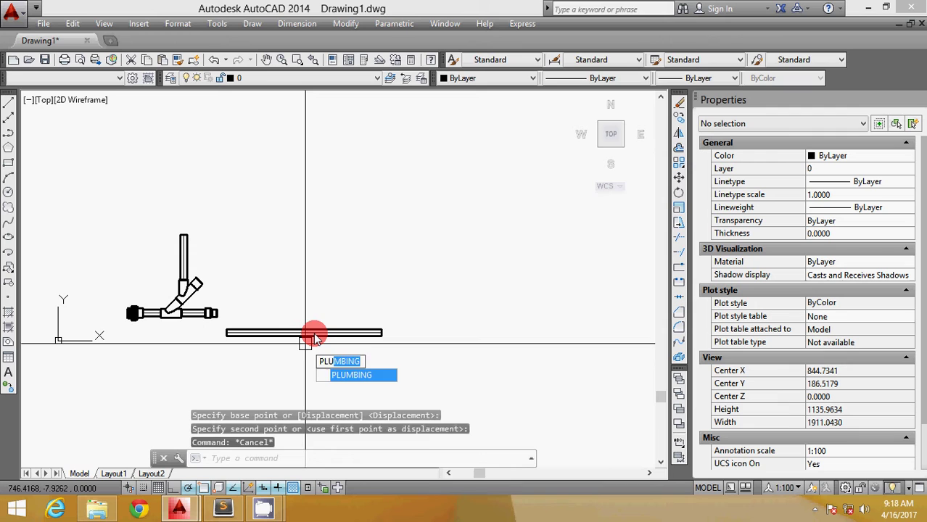
key("Return")
key("Return")
scroll(261, 366, "up", 4)
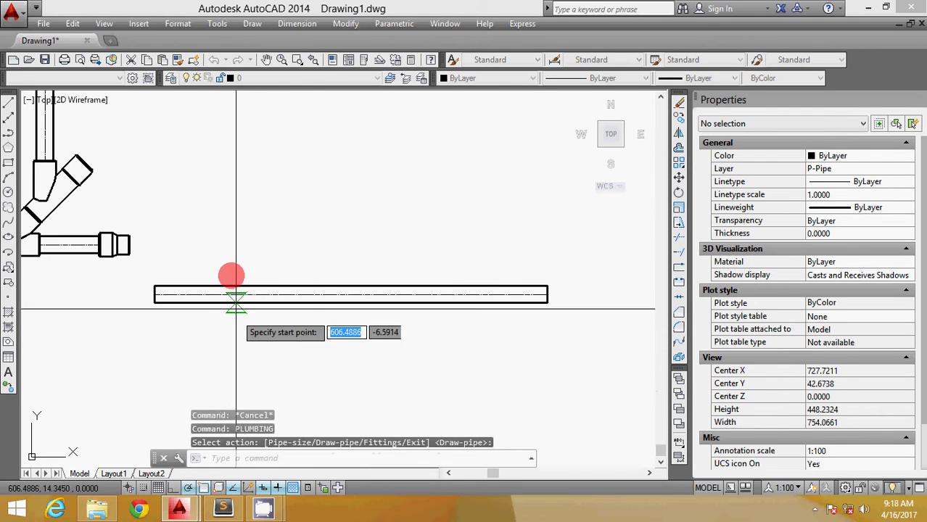
key("Return")
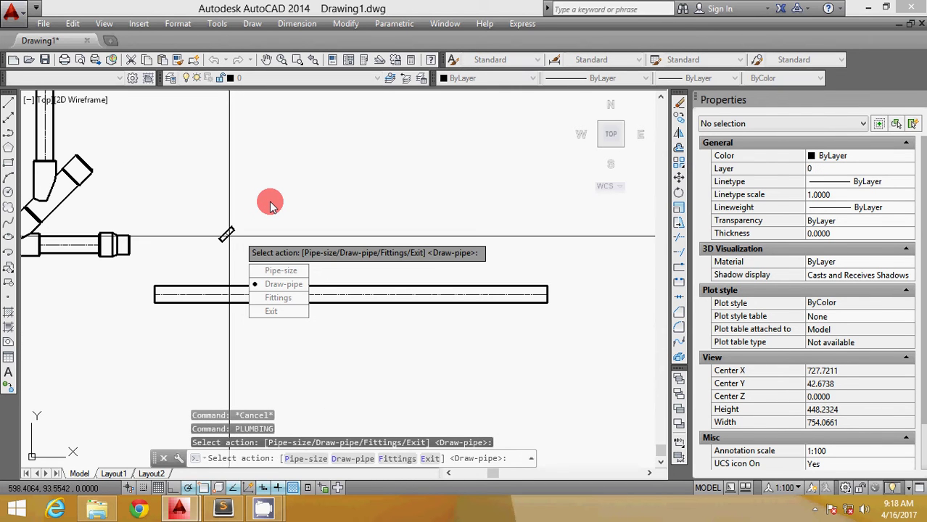
key("Return")
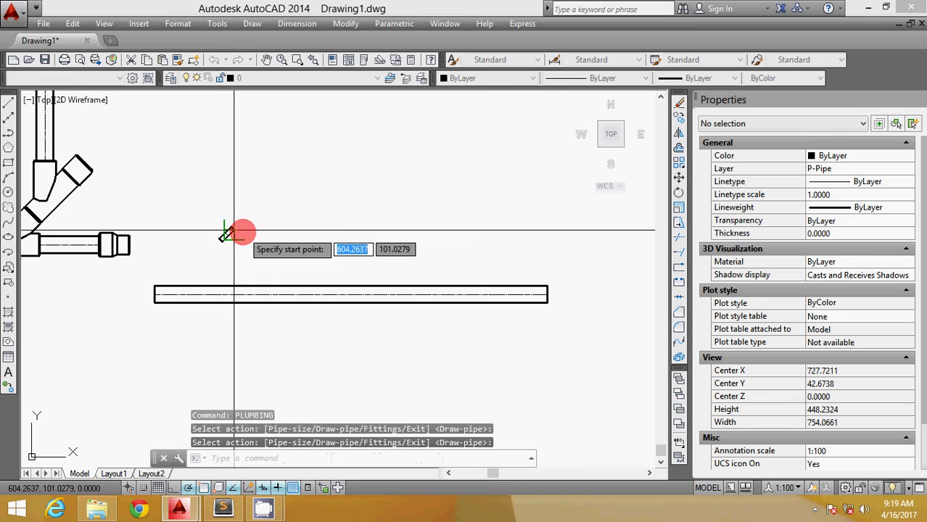
left_click(233, 231)
scroll(284, 176, "down", 5)
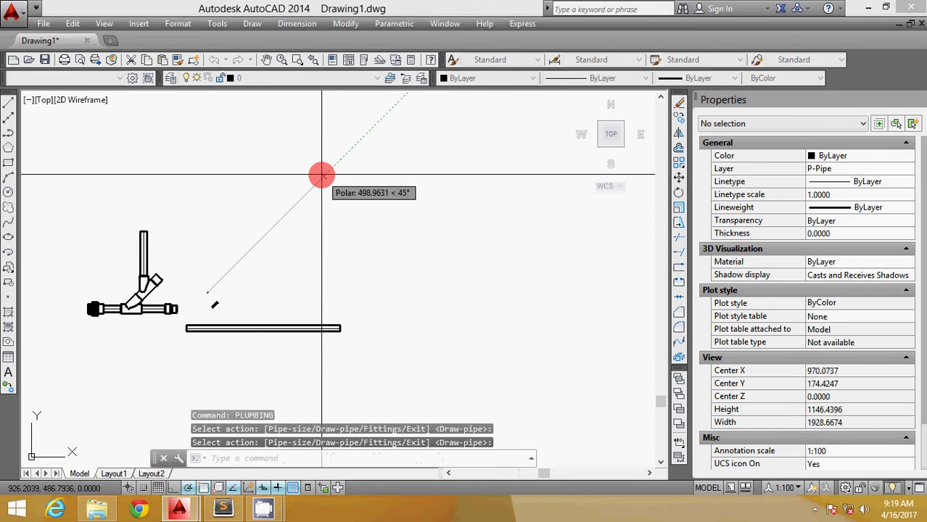
left_click(85, 174)
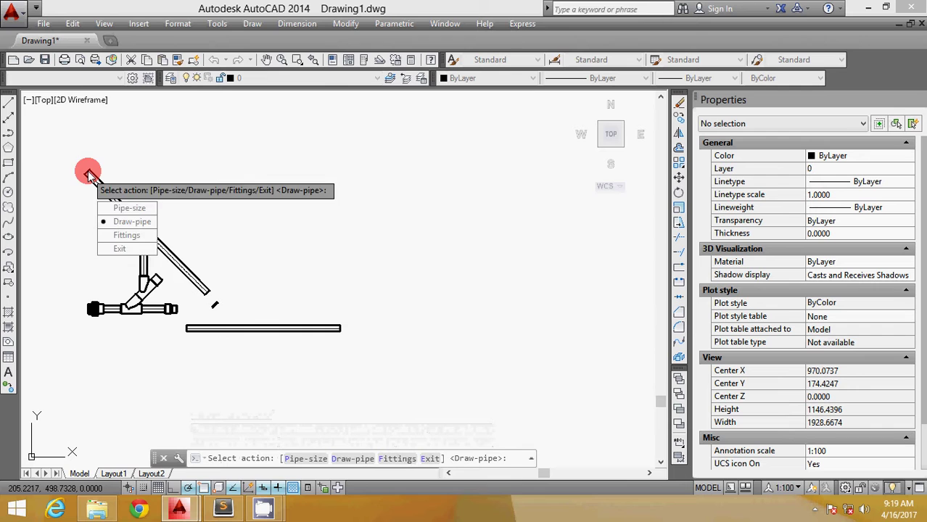
left_click(88, 174)
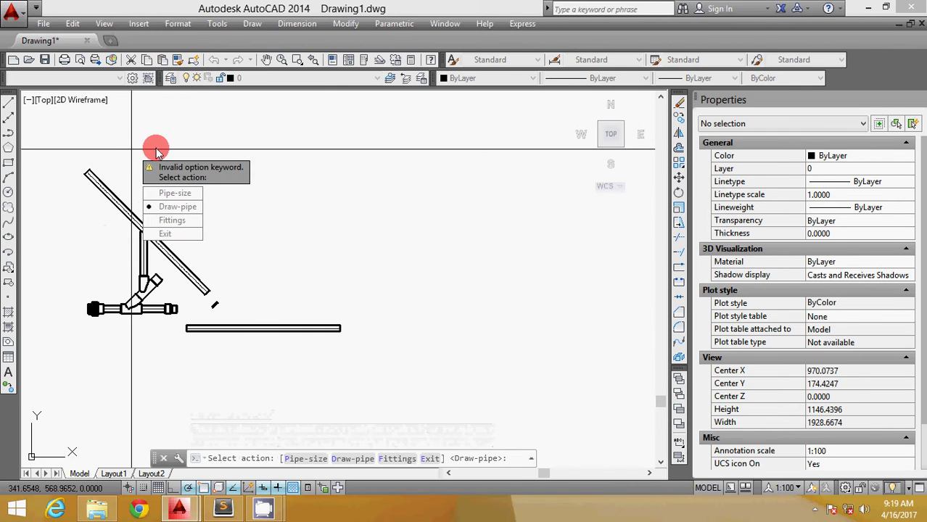
- Add trial pipes up-right and short vertical down, exit, and begin window-selecting them
key("Return")
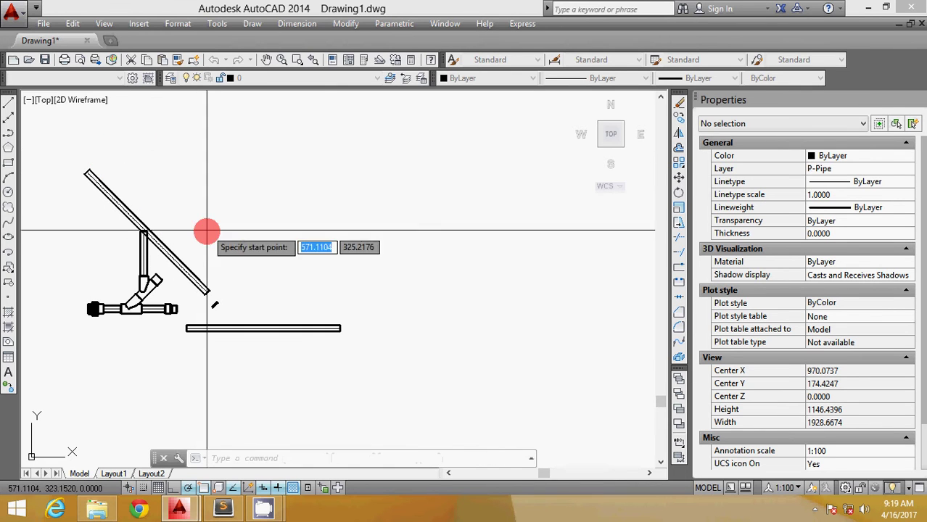
left_click(292, 184)
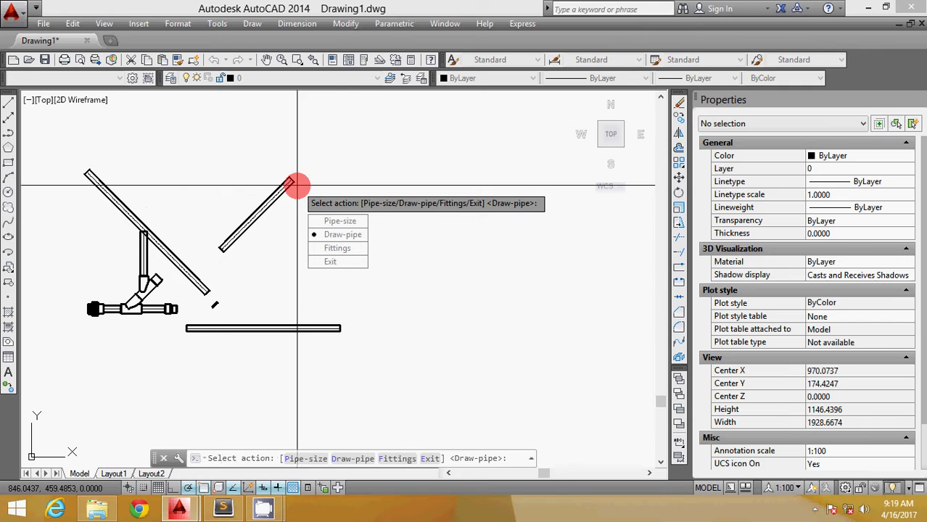
key("Return")
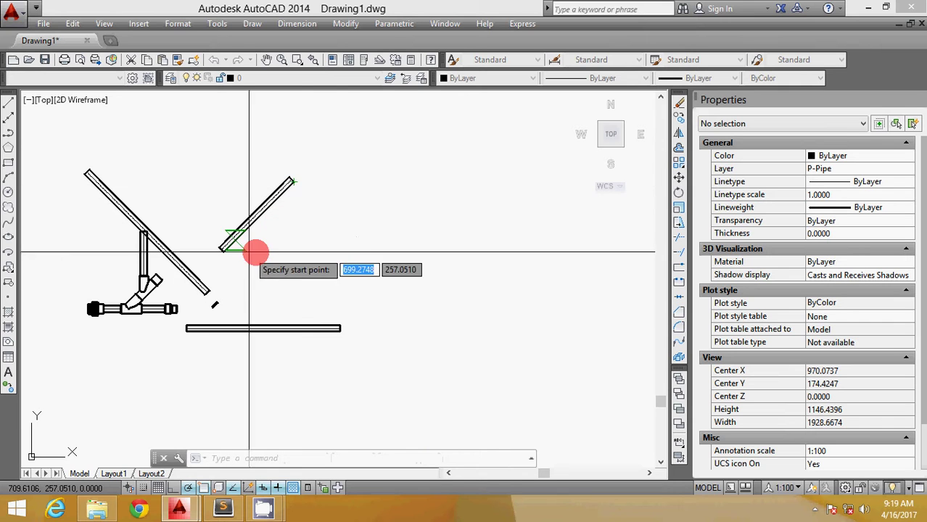
left_click(292, 280)
key("Down")
key("Down")
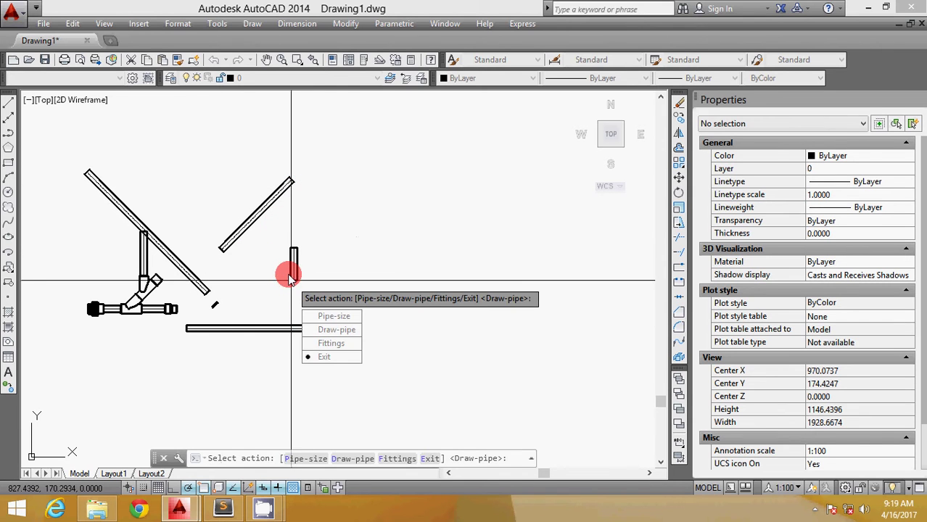
key("Return")
left_click(372, 337)
- Erase the trial pipes and the leftover stray short lines
left_click(192, 190)
key("Delete")
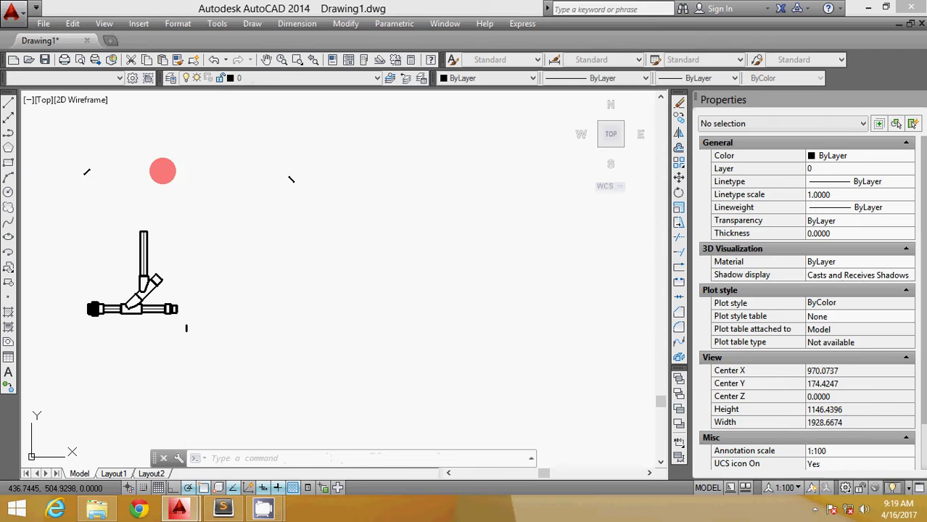
left_click(82, 169)
key("Delete")
left_click(290, 179)
key("Delete")
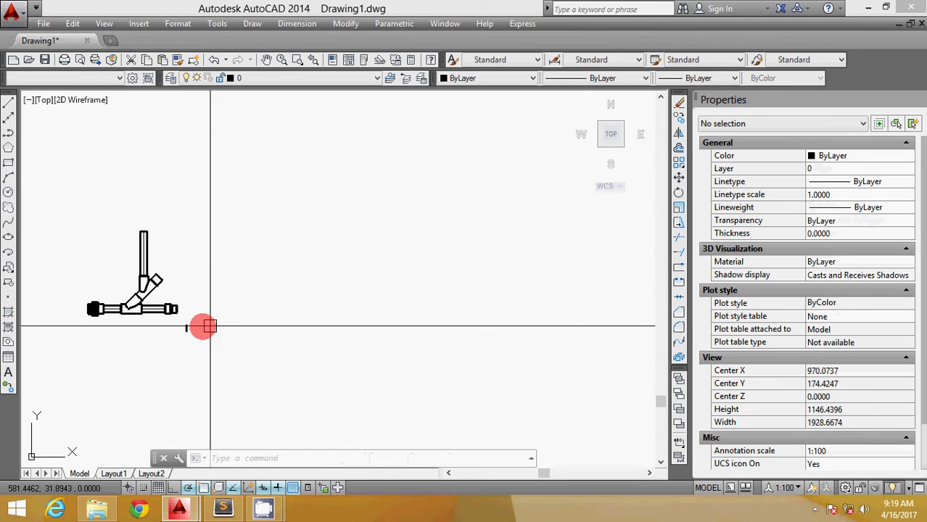
scroll(201, 323, "up", 4)
left_click(200, 317)
left_click(275, 353)
key("Escape")
scroll(275, 354, "down", 3)
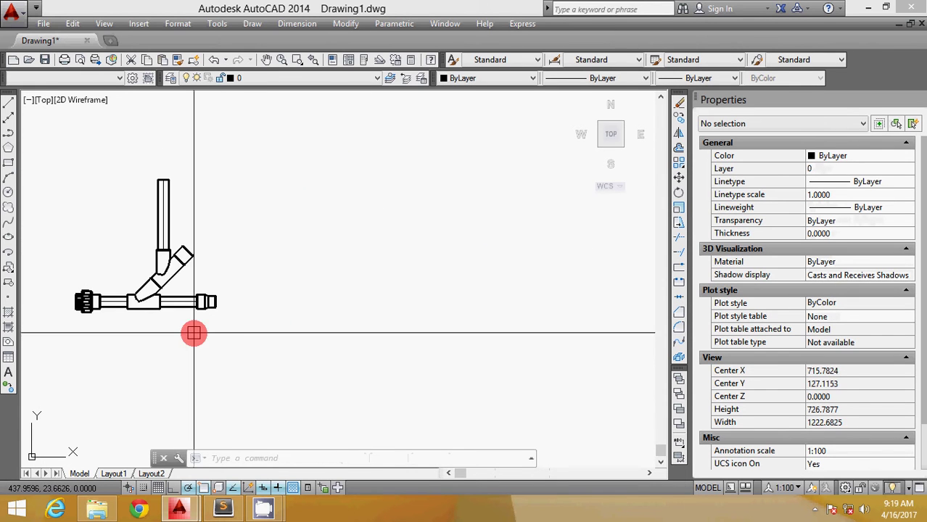
scroll(263, 317, "up", 3)
scroll(329, 319, "down", 2)
scroll(311, 339, "up", 2)
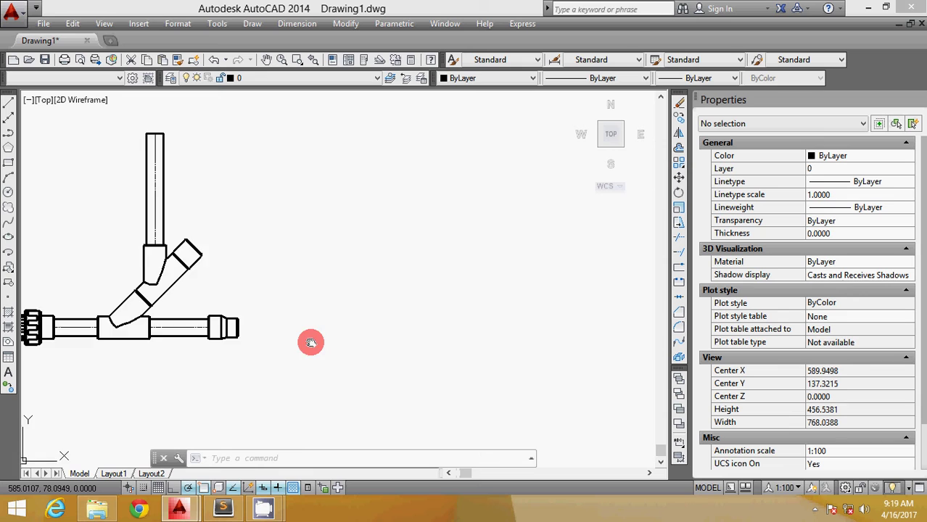
- Draw a short horizontal pipe right of the assembly via PLU, then choose Fittings
type("plu")
key("Return")
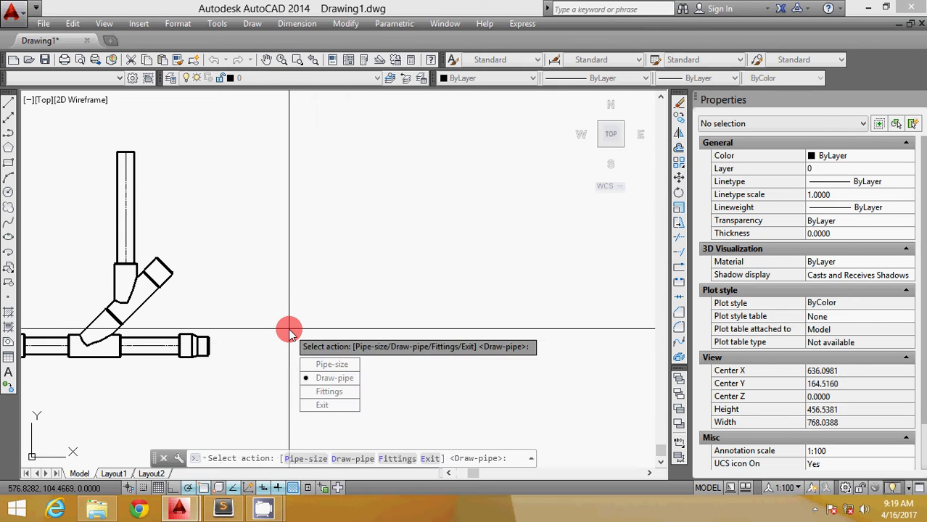
key("Return")
left_click(290, 347)
left_click(333, 348)
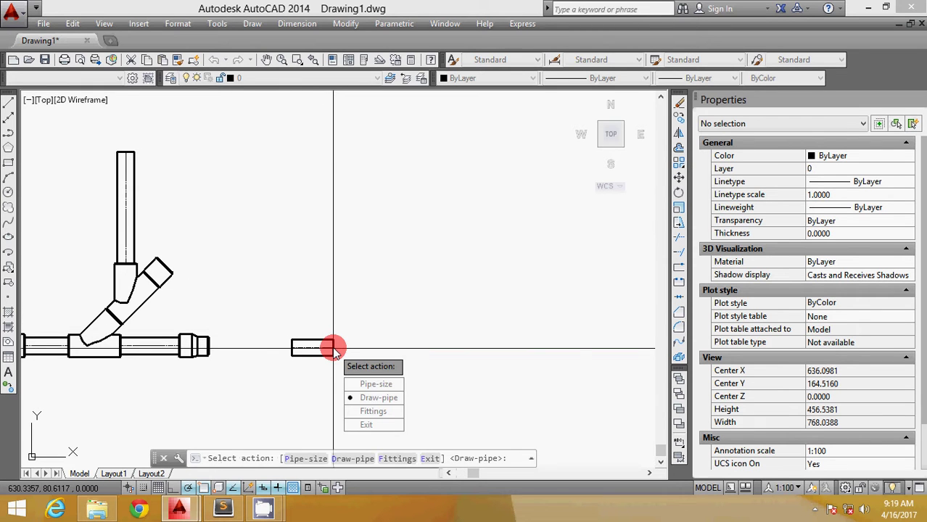
key("Down")
key("Return")
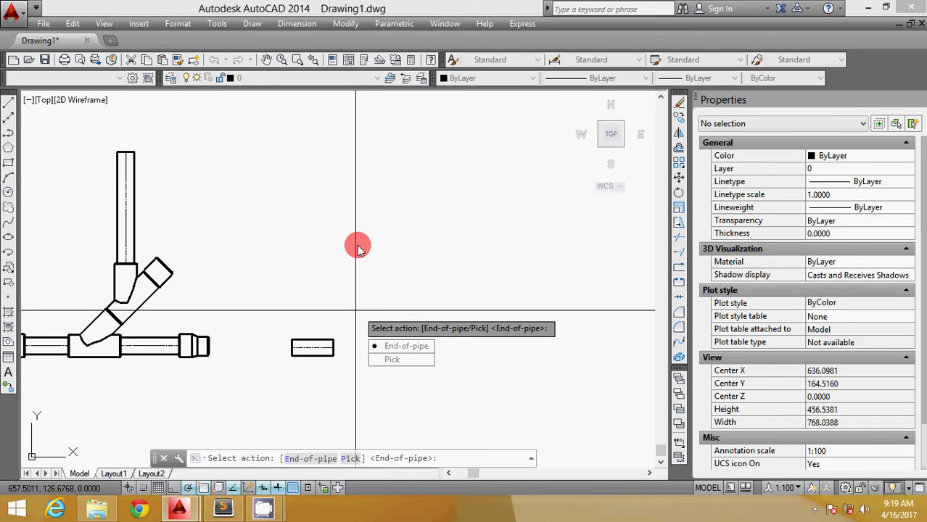
- Cap the short pipe's end with a wye and cycle its view so the branch angles up-right
key("Return")
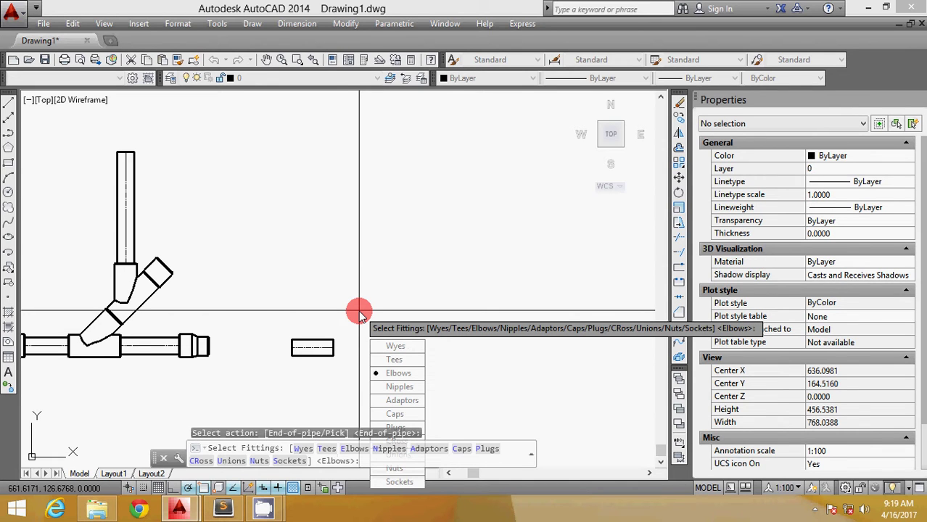
key("Up")
key("Up")
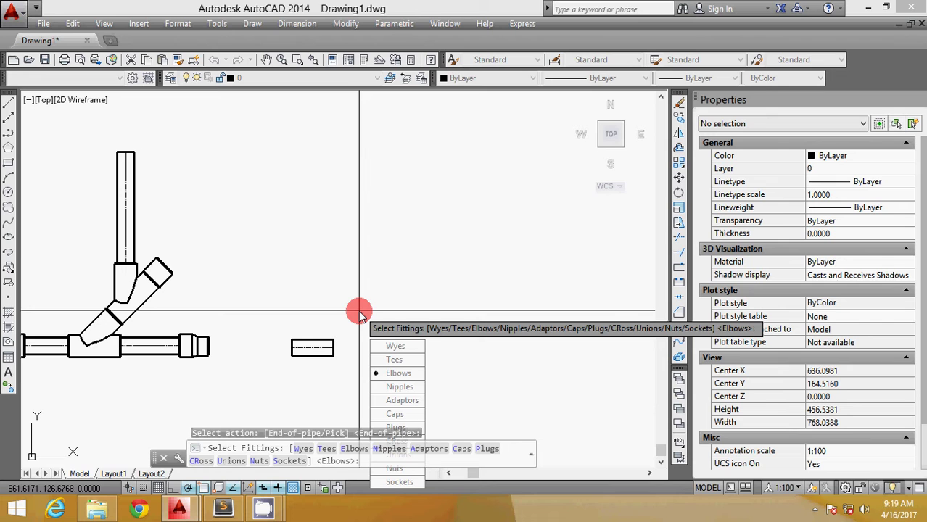
key("Return")
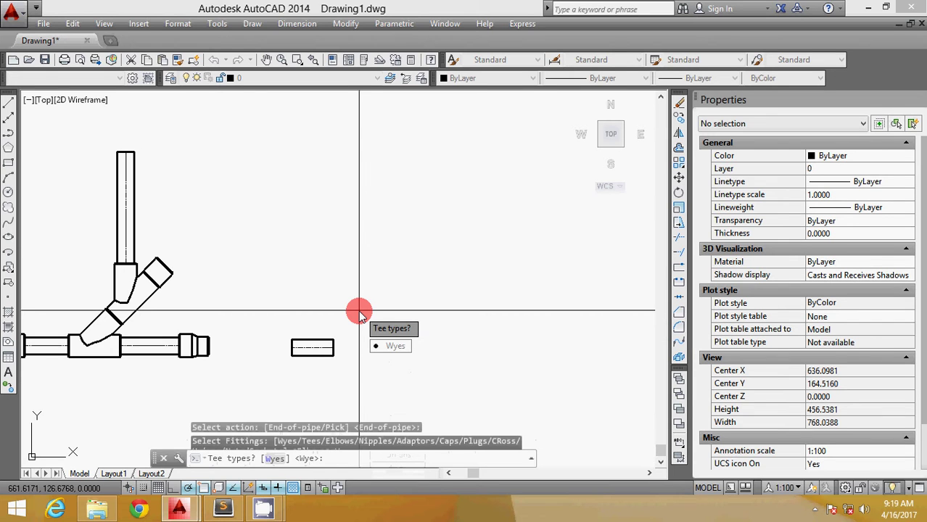
key("Return")
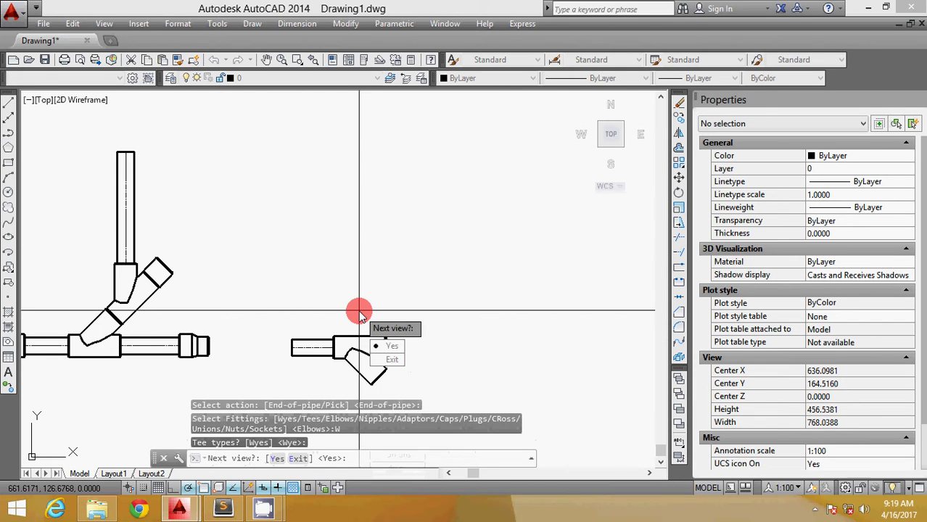
middle_click_drag(348, 250, 392, 186)
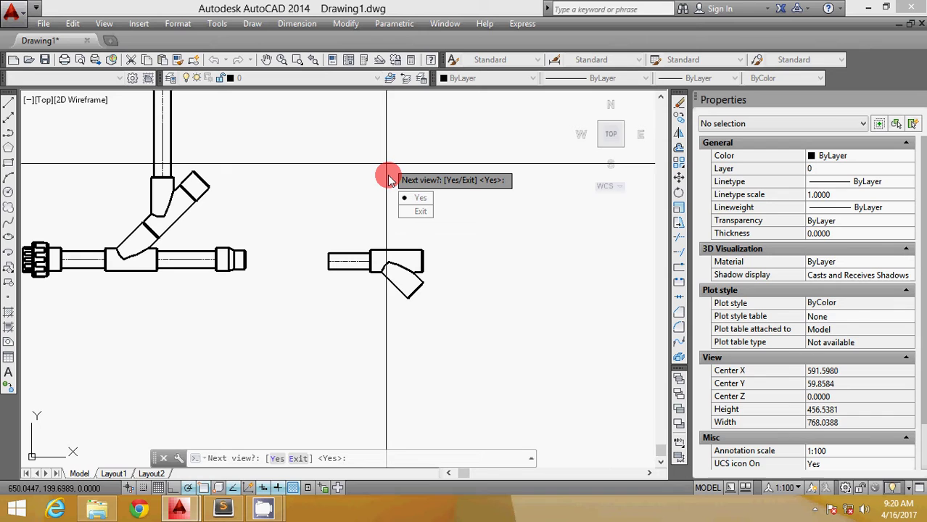
key("Return")
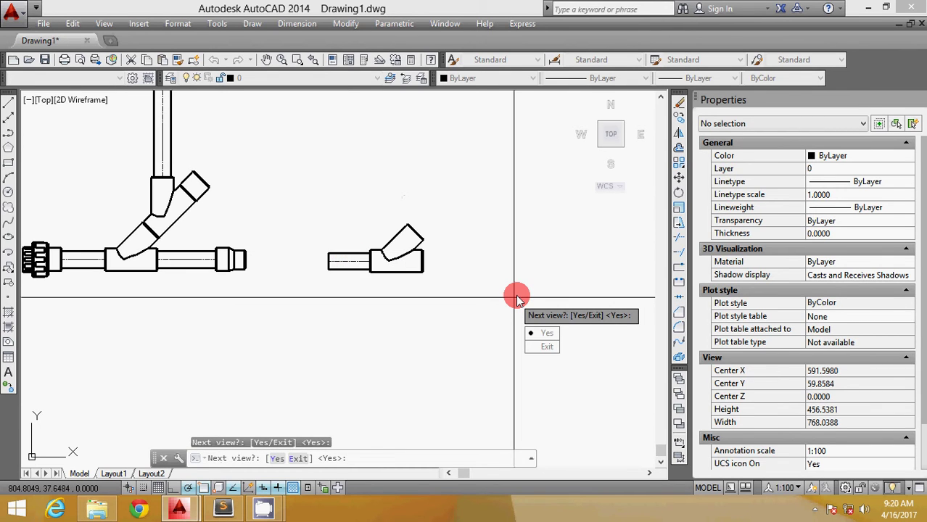
key("Return")
key("Return")
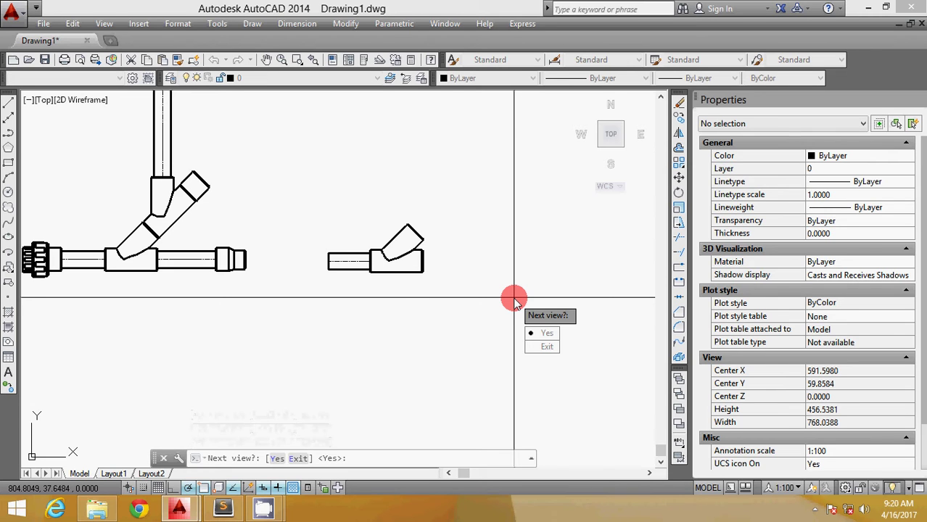
key("Return")
key("Return")
key("Return")
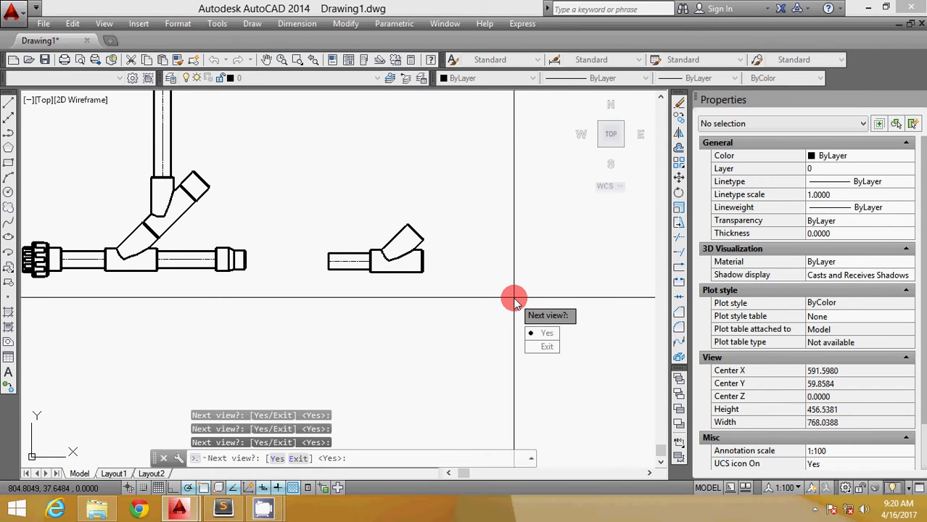
key("Down")
- Draw a new pipe from the first wye's branch along the 45° polar line
key("Return")
key("Up")
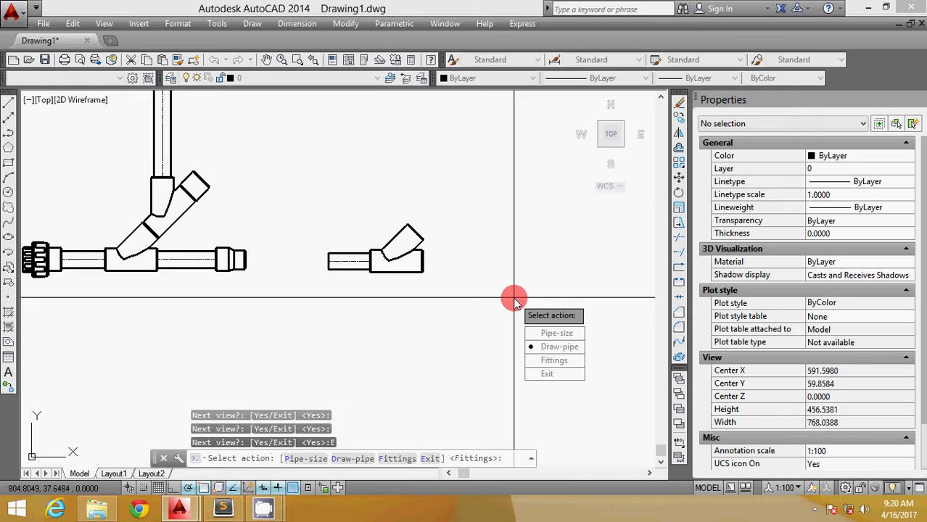
key("Up")
key("Down")
key("Return")
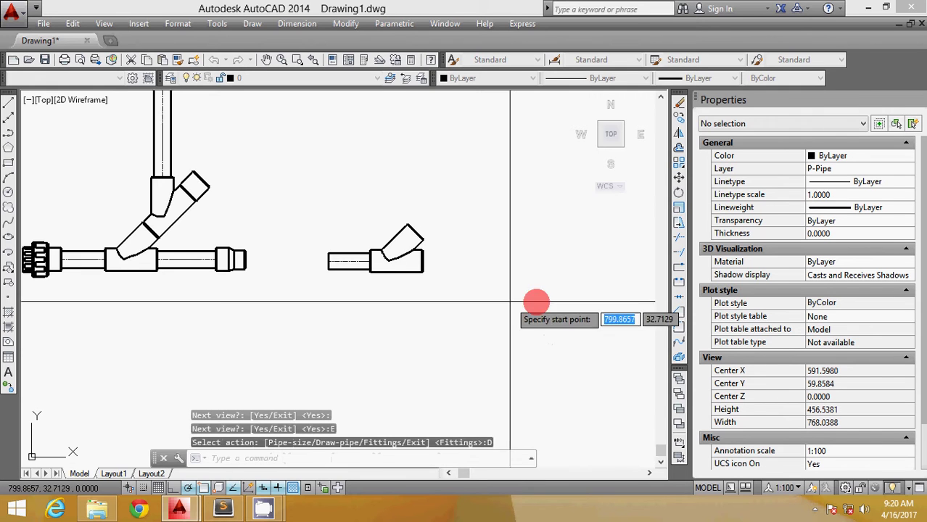
scroll(508, 206, "up", 2)
scroll(458, 219, "up", 2)
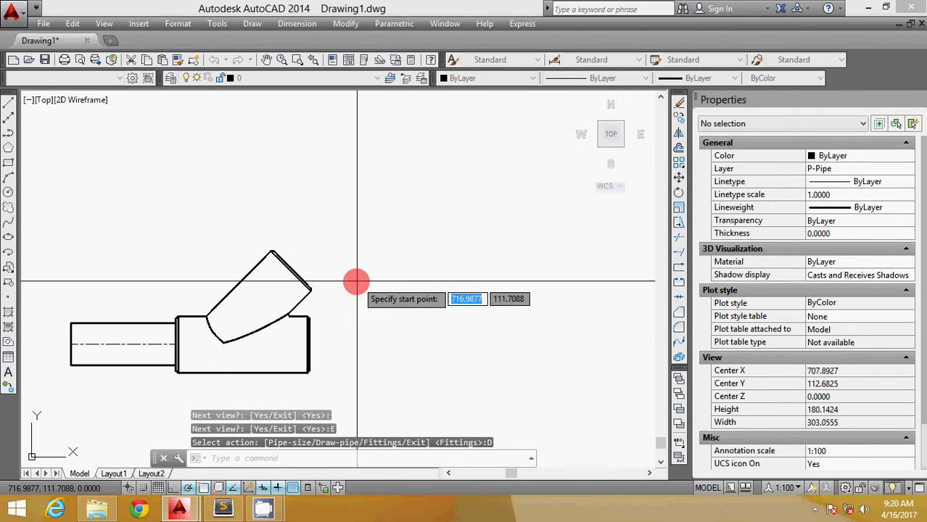
left_click(351, 206)
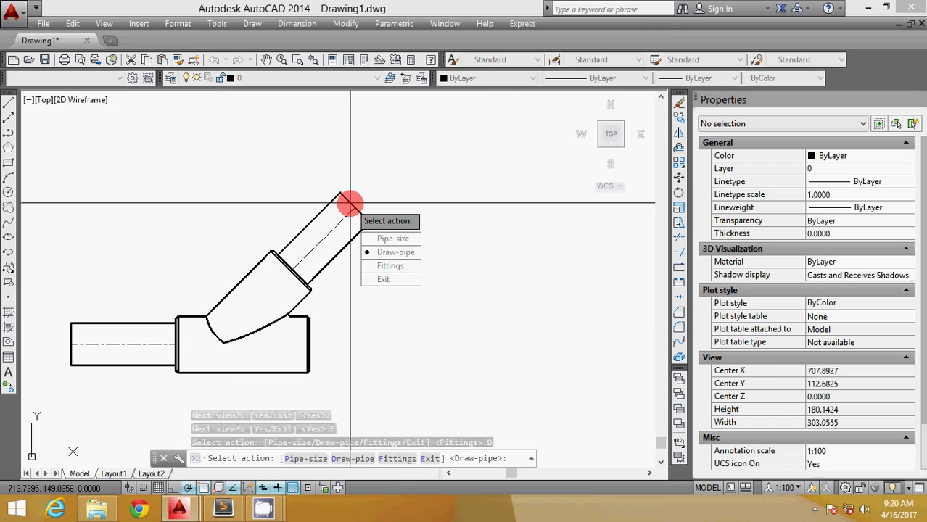
- Cap the angled pipe's end with a default wye fitting and exit Next view
key("Down")
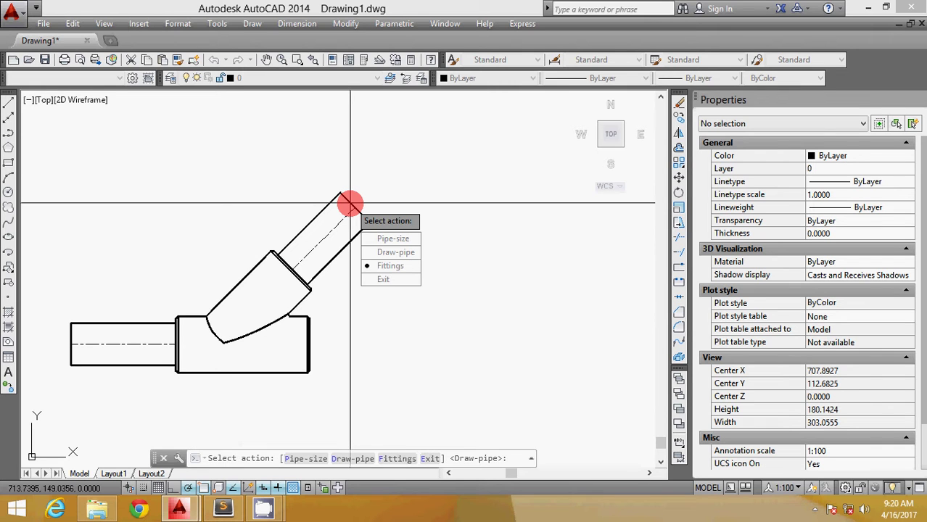
key("Return")
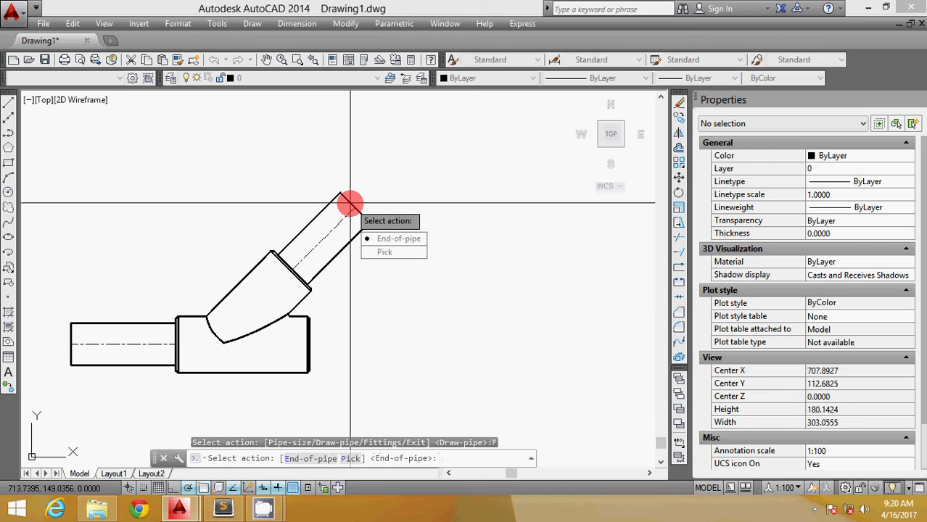
key("Return")
key("Down")
key("Down")
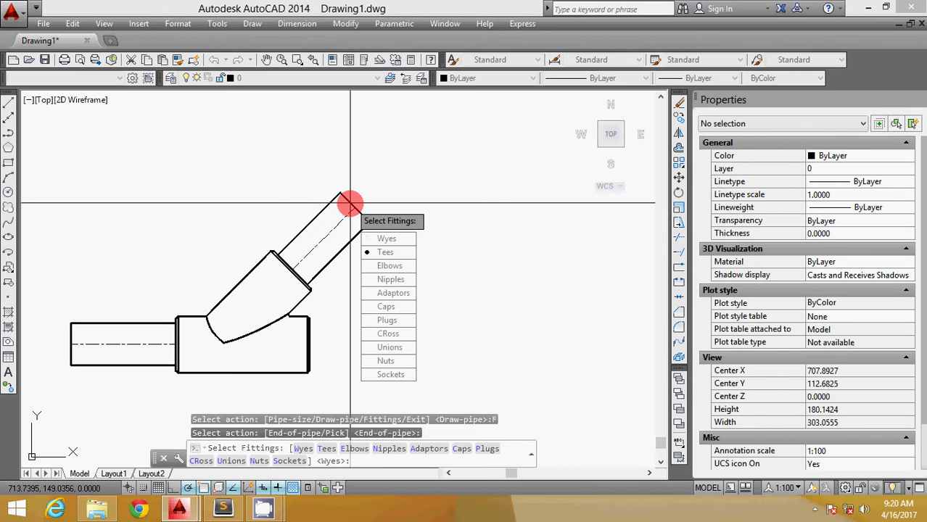
key("Up")
key("Up")
key("Return")
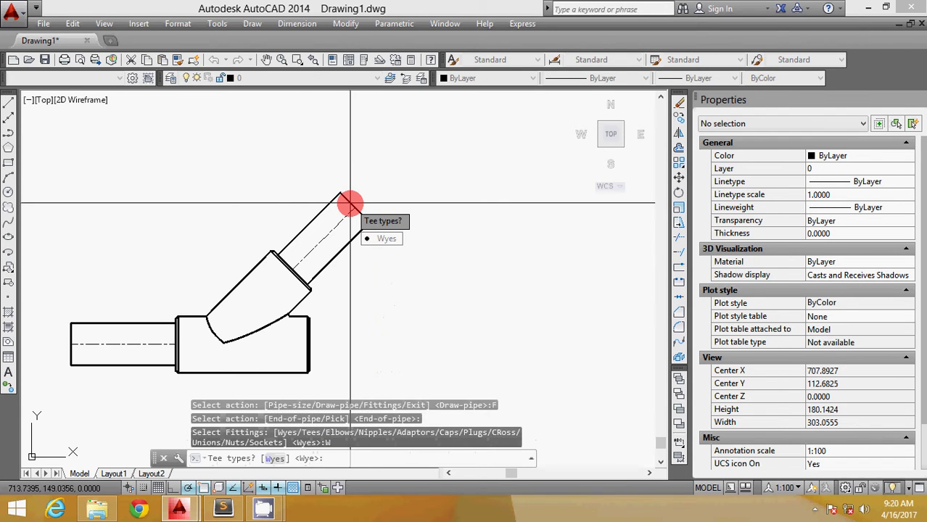
key("Return")
key("Down")
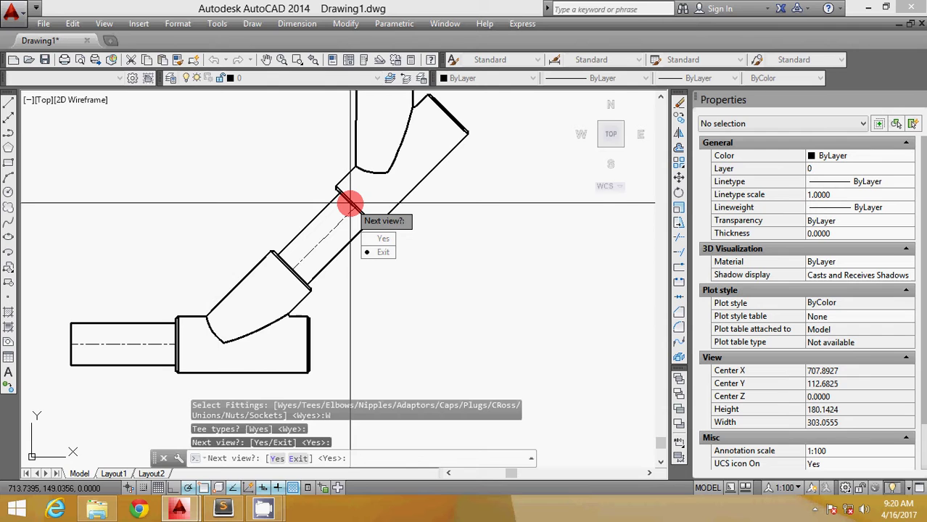
key("Return")
- Draw a pipe straight up from the top end of the second wye
key("Up")
key("Return")
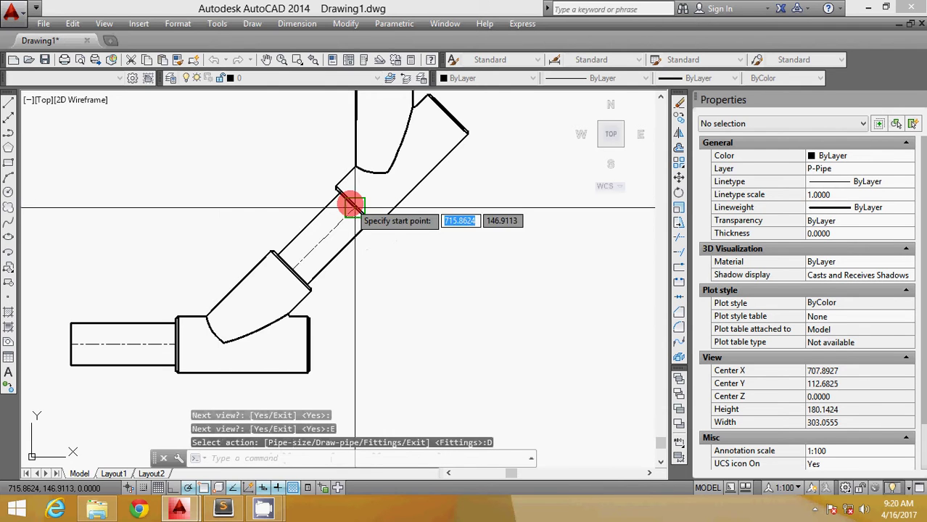
middle_click_drag(351, 200, 382, 353)
scroll(389, 249, "down", 4)
scroll(373, 266, "up", 2)
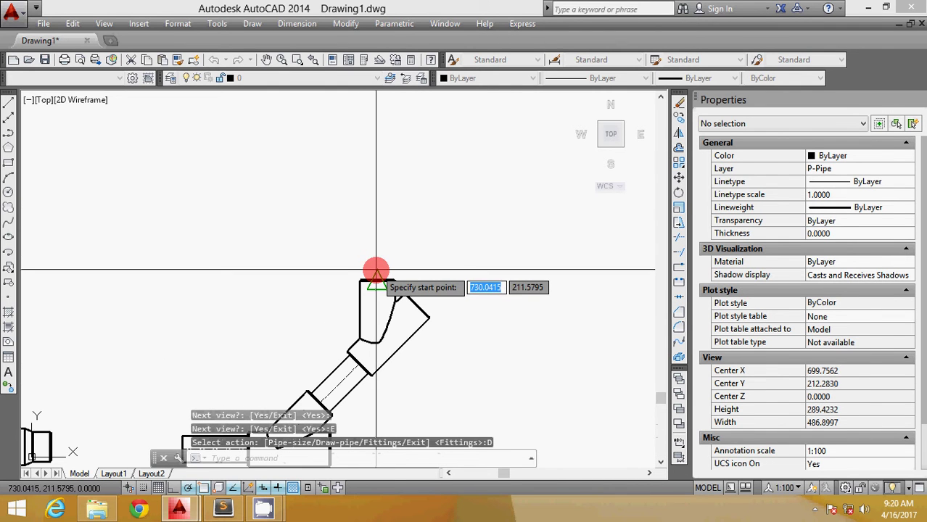
left_click(378, 272)
scroll(377, 257, "down", 3)
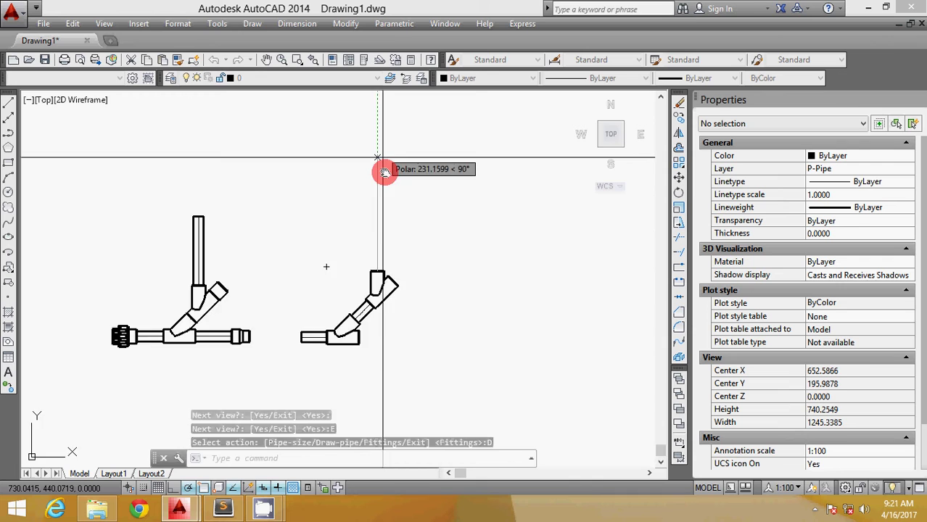
mouse_move(379, 168)
middle_mouse_down()
mouse_move(358, 230)
mouse_move(274, 207)
middle_mouse_up()
left_click(274, 182)
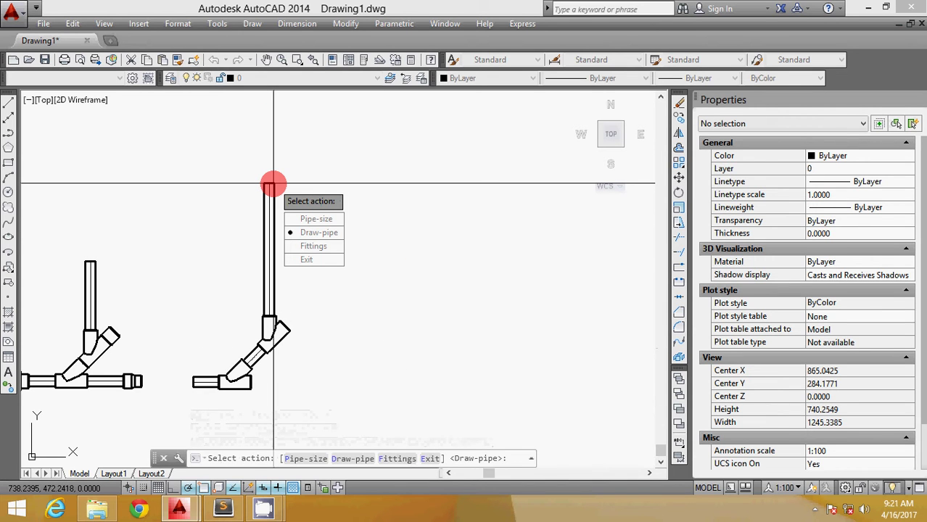
- Fit a 90-degree elbow on the top end of the vertical pipe
type("F")
key("Return")
key("Up")
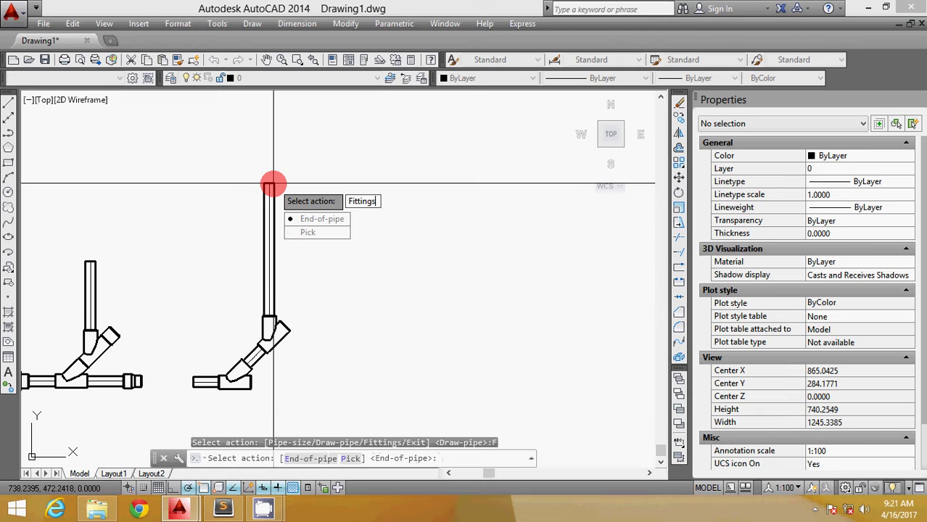
key("Down")
key("Down")
key("Up")
key("Return")
key("Down")
key("Down")
key("Return")
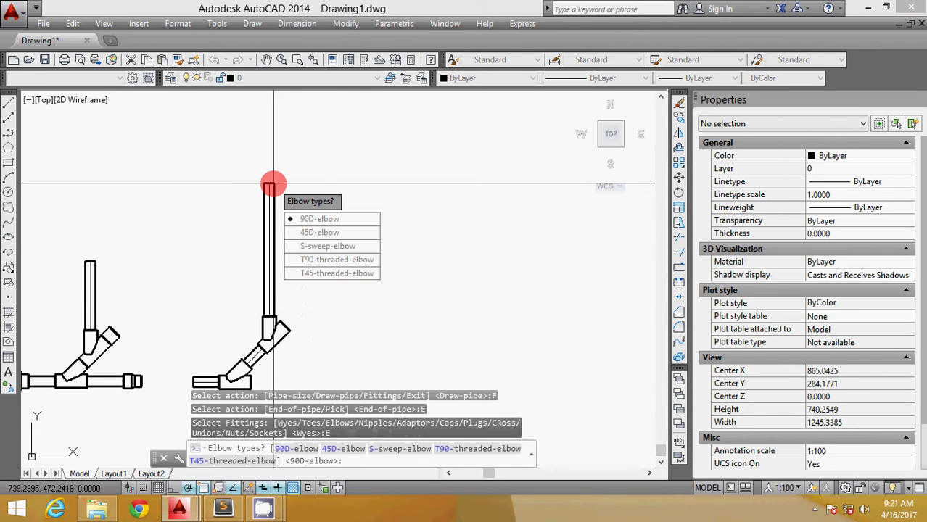
key("Return")
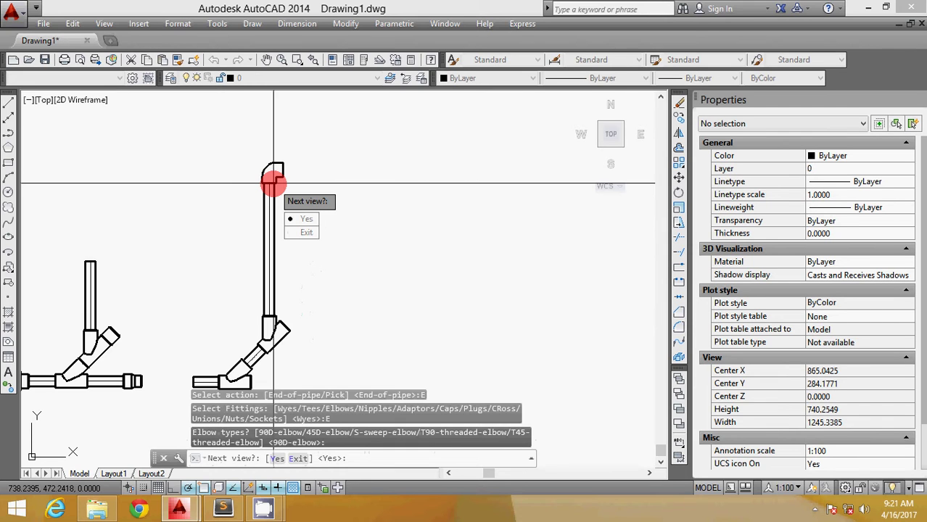
- Run a pipe horizontally to the right from the elbow
key("Down")
key("Return")
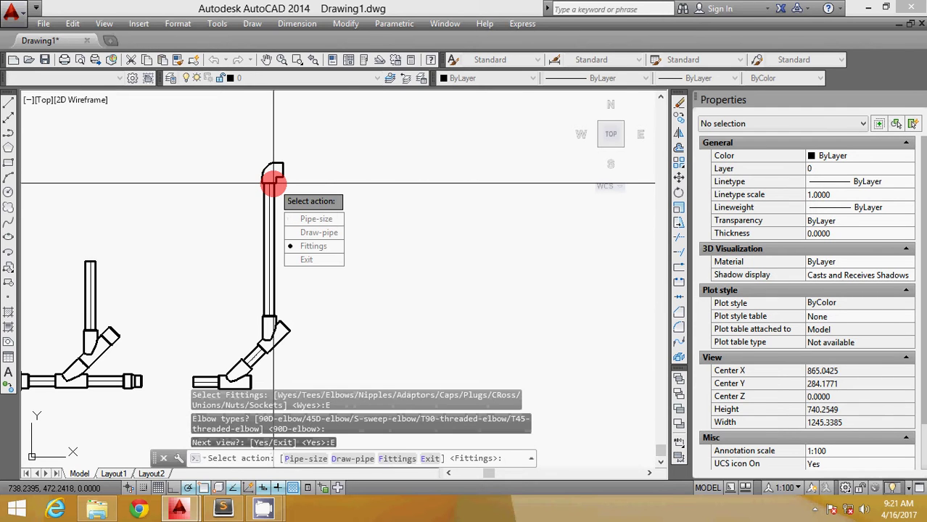
key("Up")
key("Return")
scroll(274, 181, "up", 6)
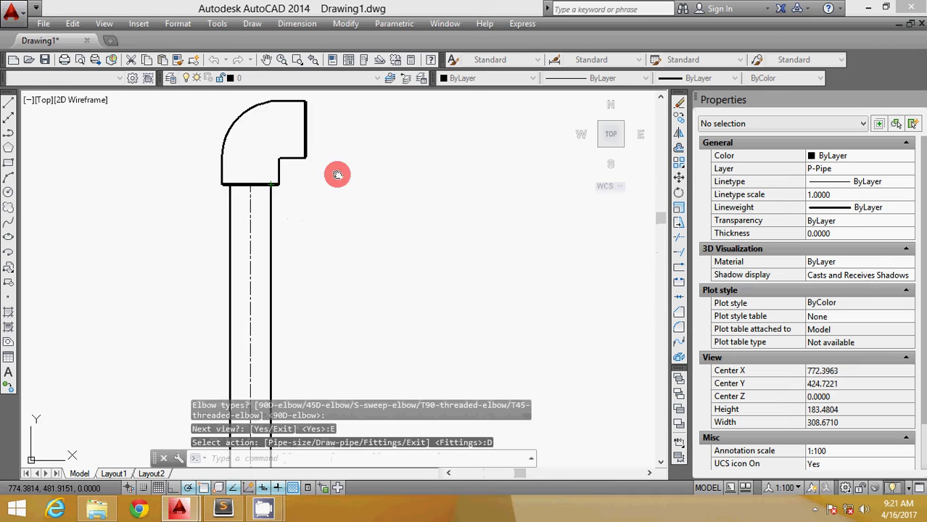
scroll(290, 157, "down", 8)
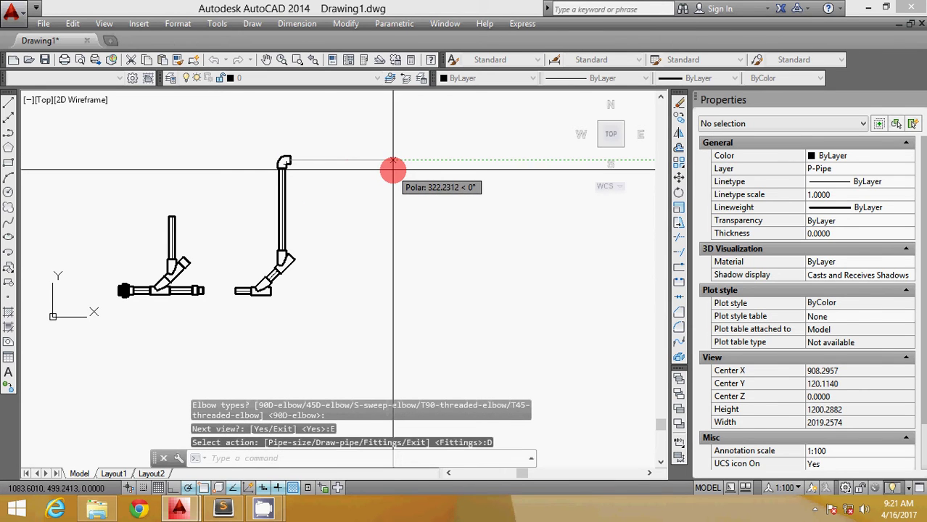
left_click(393, 169)
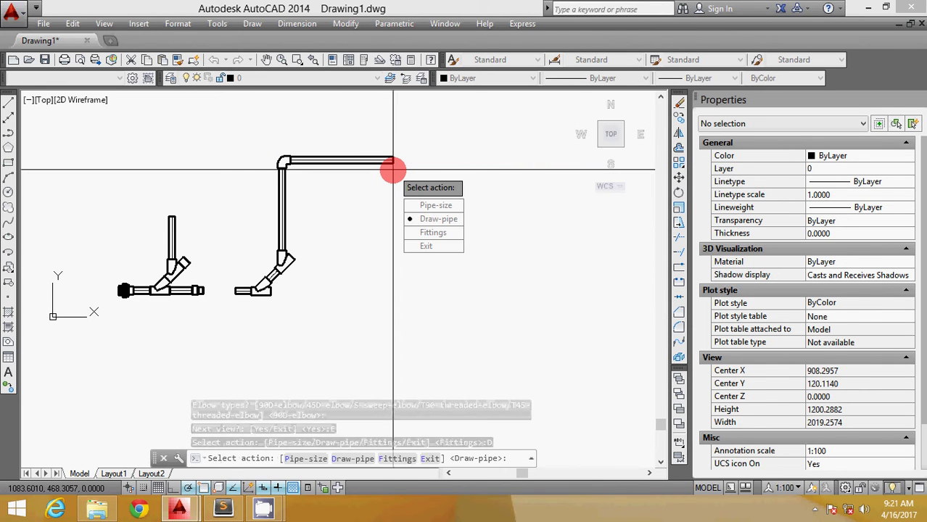
- Cap the pipe's end with a 20x16 reducing tee turned to face right
key("Down")
key("Return")
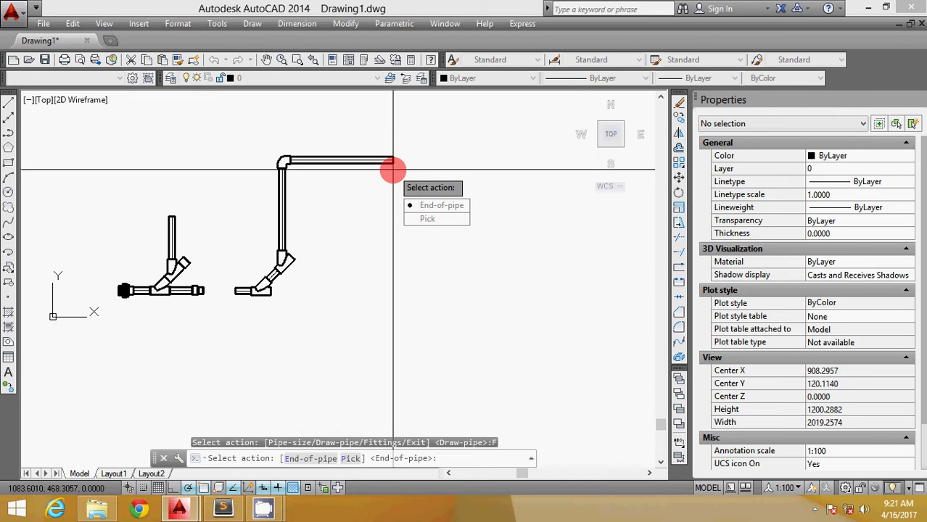
key("Return")
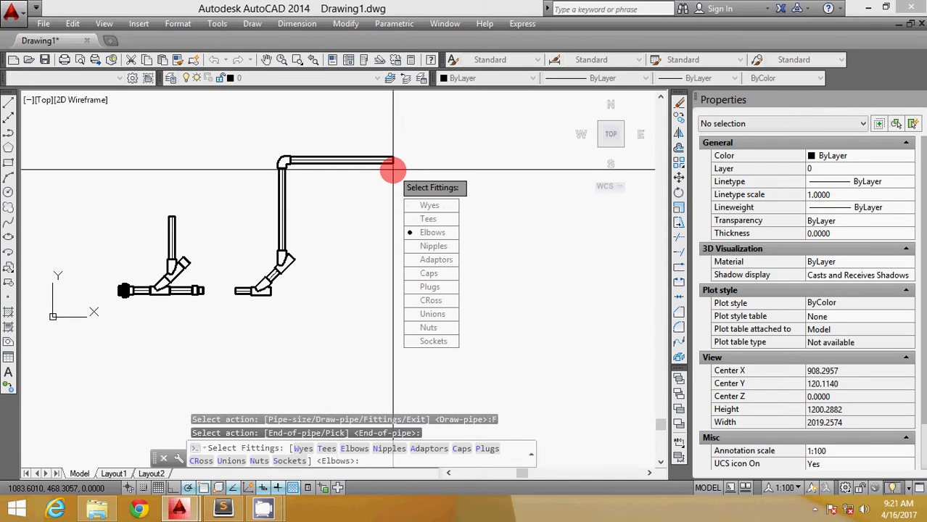
key("Up")
key("Return")
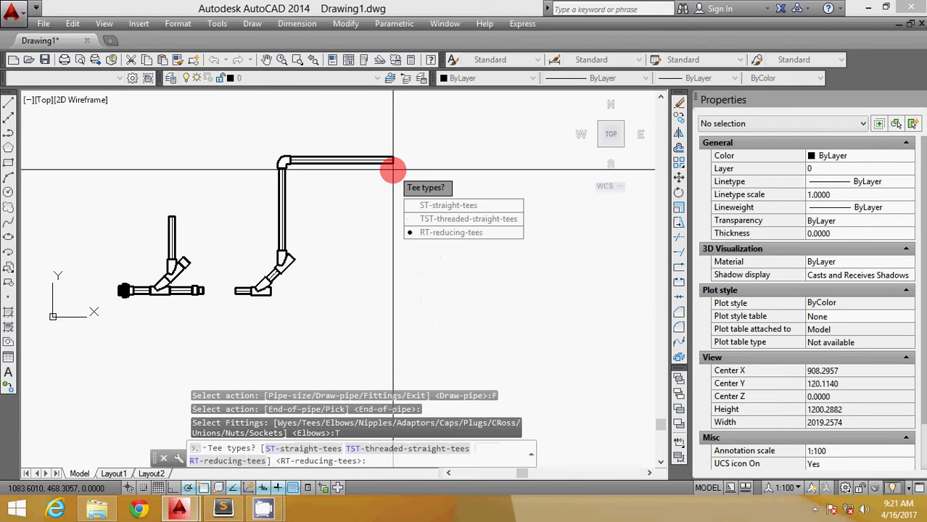
key("Return")
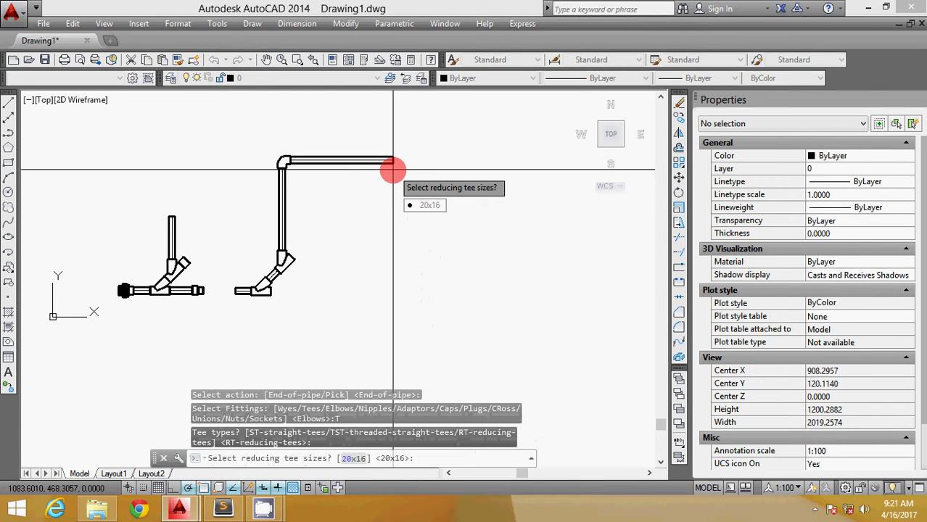
key("Return")
key("Return")
key("Return")
key("Return")
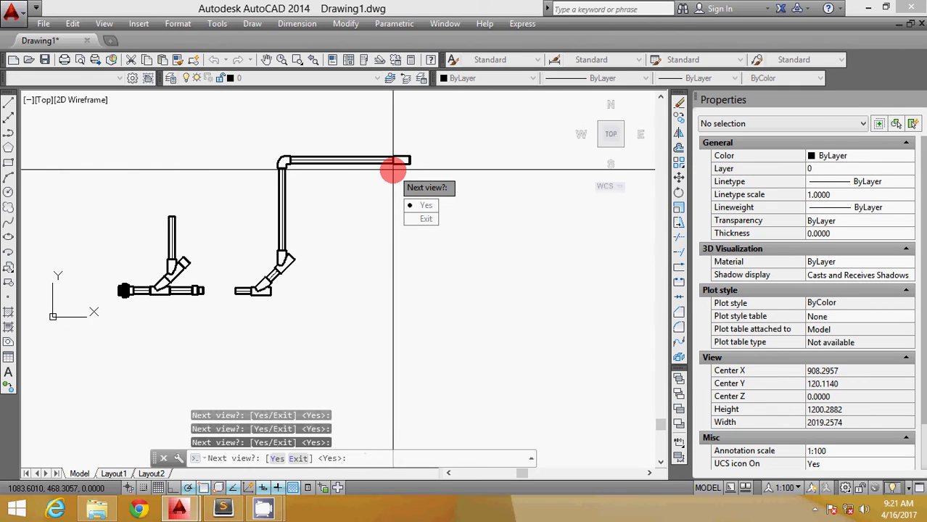
key("Return")
key("Return")
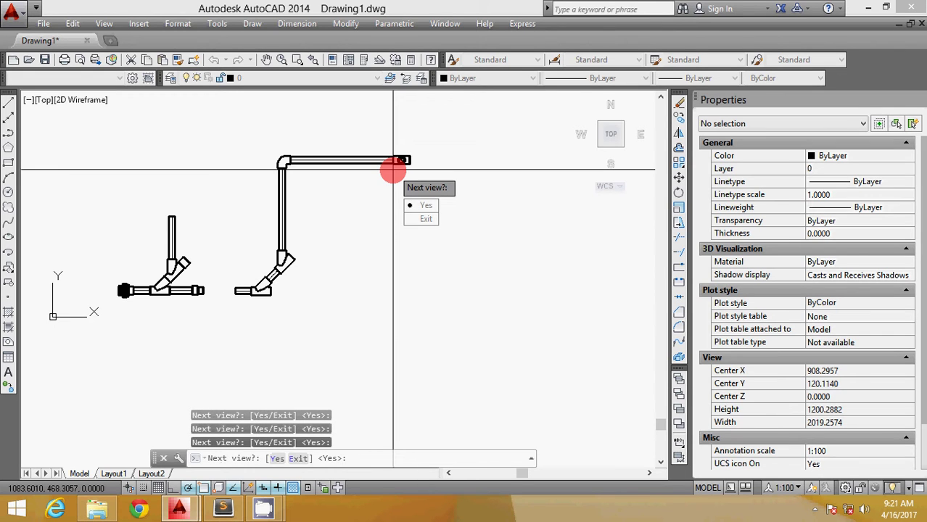
key("Return")
key("Down")
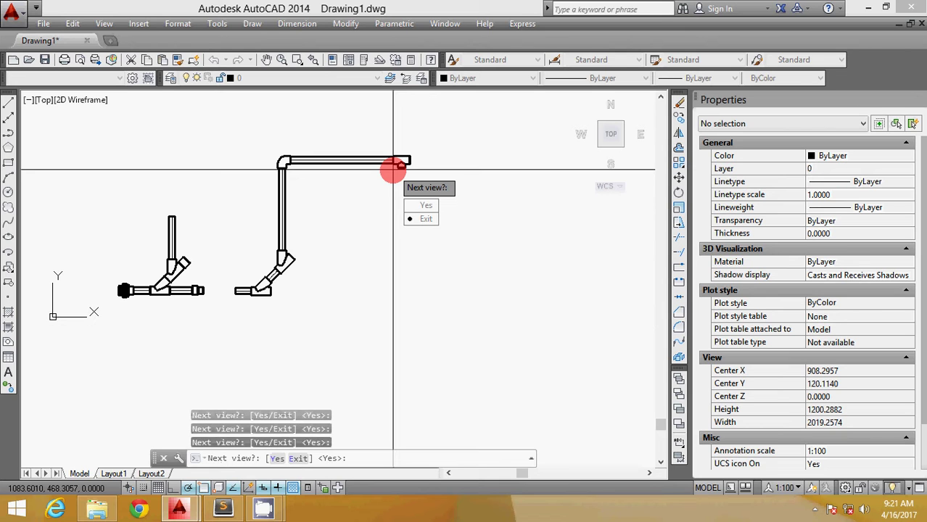
key("Return")
- Exit the plumbing routine and centre the upper pipe run in view
key("Down")
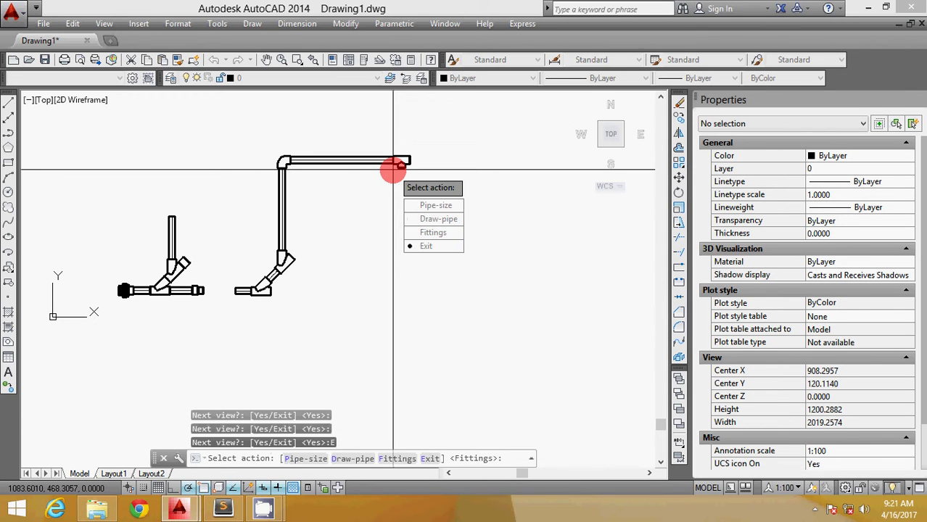
key("Return")
scroll(392, 166, "up", 5)
middle_click_drag(461, 147, 451, 134)
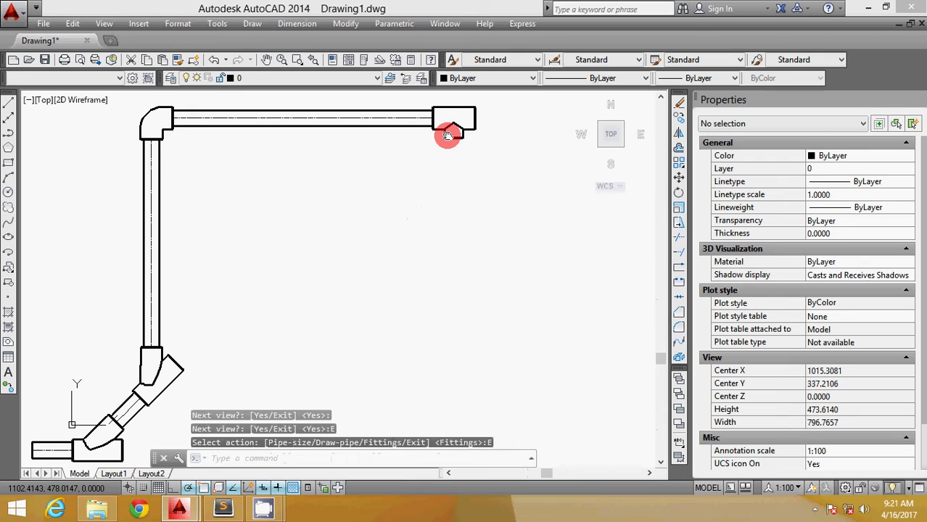
- Restart PLUMBING and set the pipe diameter to 16
type("PLU")
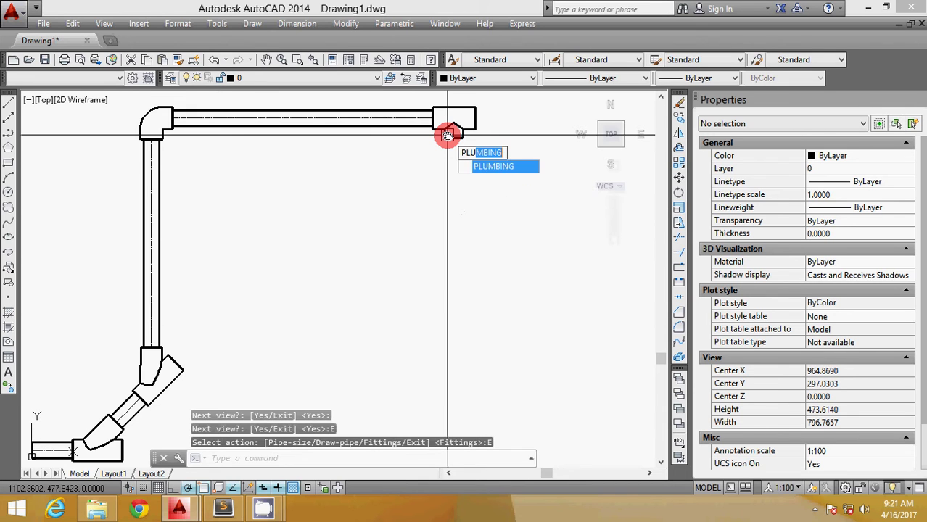
key("Return")
key("Up")
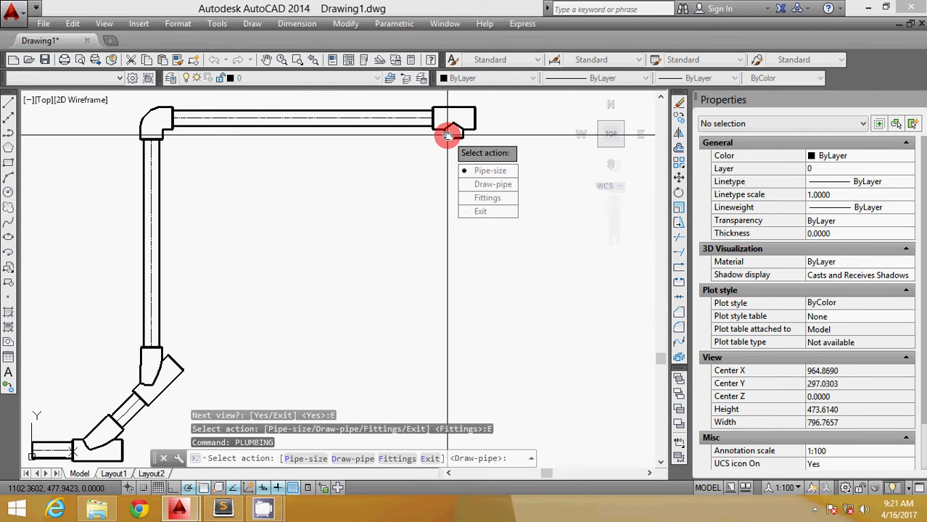
key("Return")
key("Up")
key("Return")
- Draw a pipe straight down from the reducing tee
key("Down")
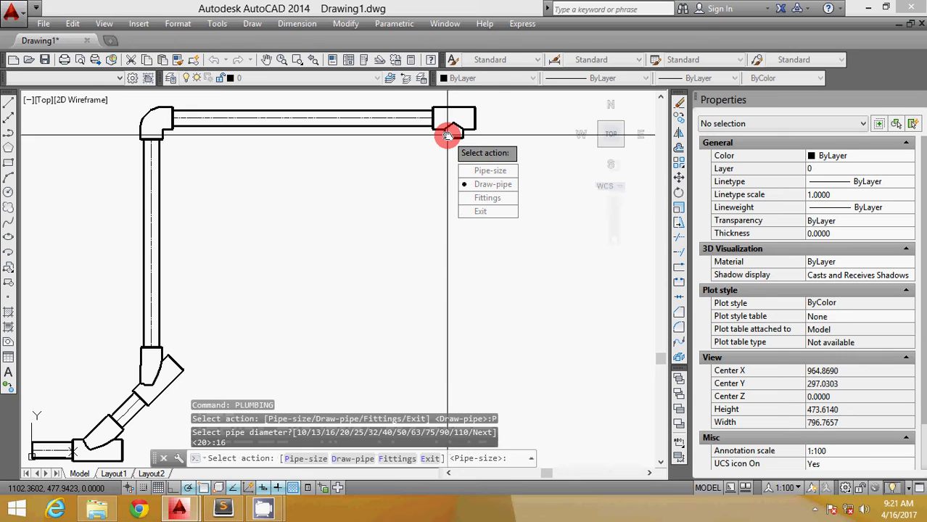
key("Return")
scroll(448, 135, "up", 4)
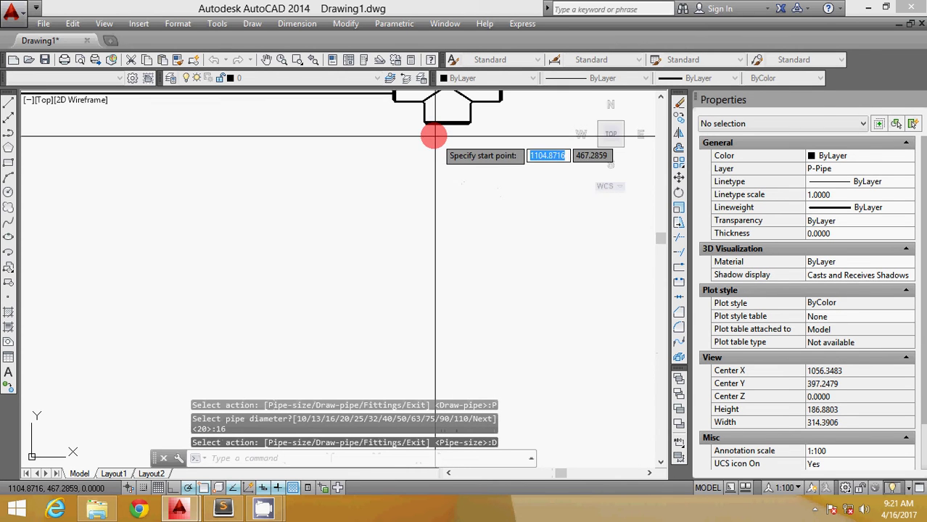
scroll(447, 124, "down", 6)
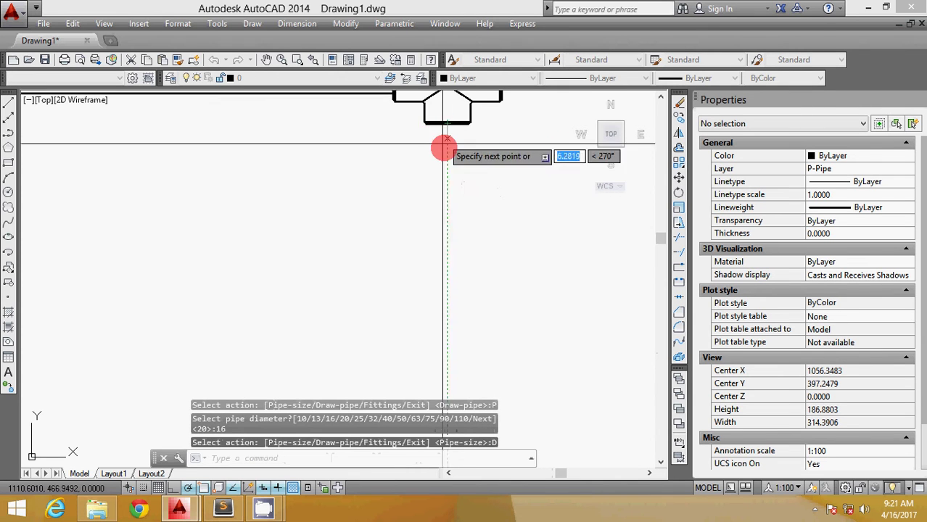
left_click(457, 252)
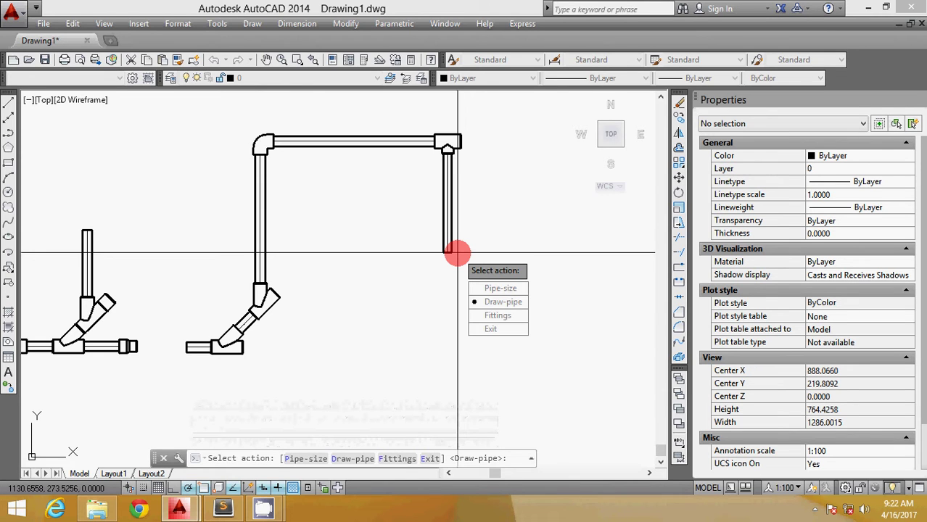
- Try adding a tee at the pipe's end, declining when none is available
key("Down")
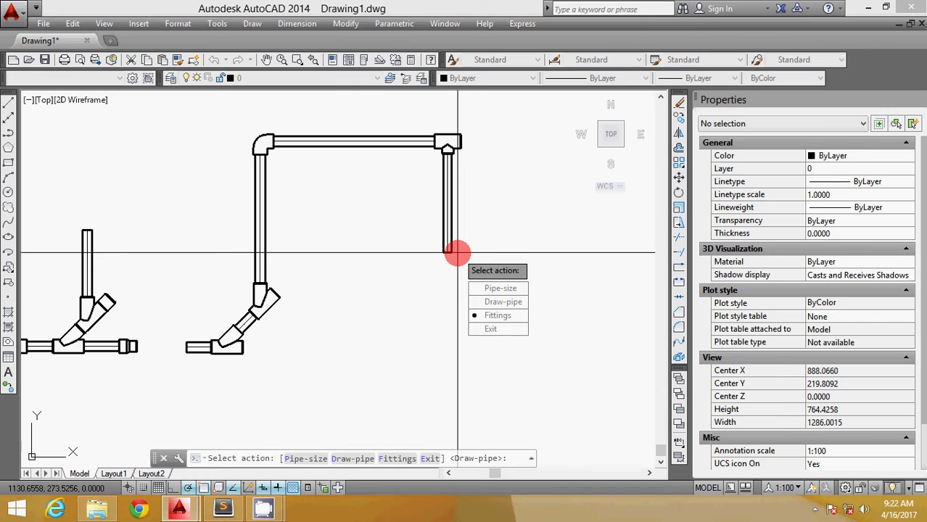
key("Return")
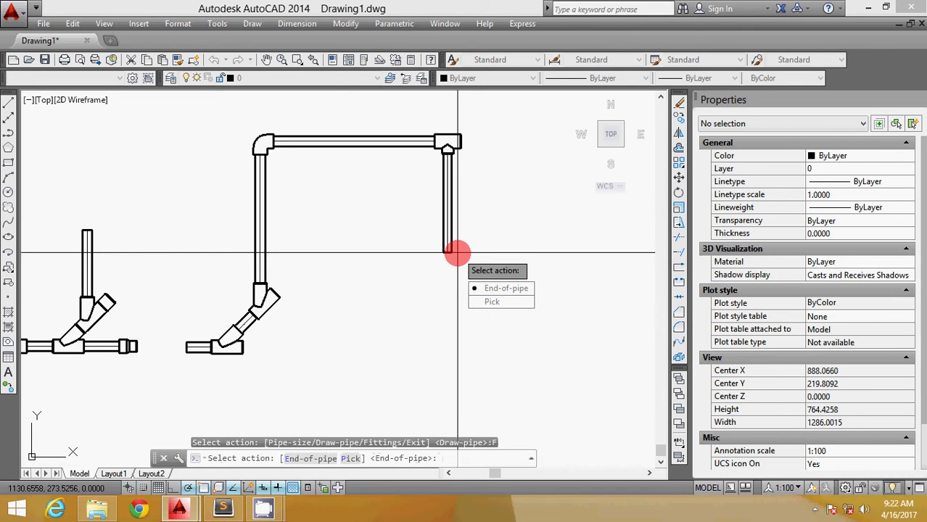
key("Return")
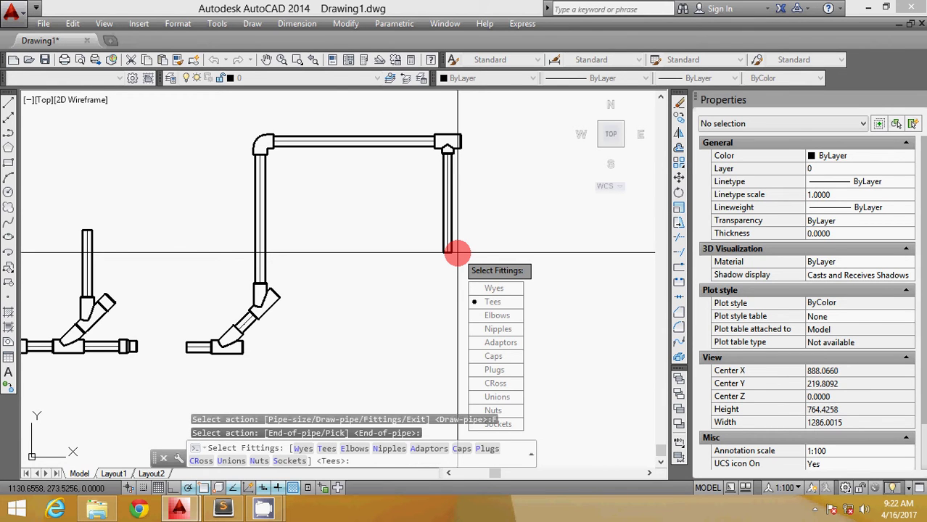
key("Return")
key("Return")
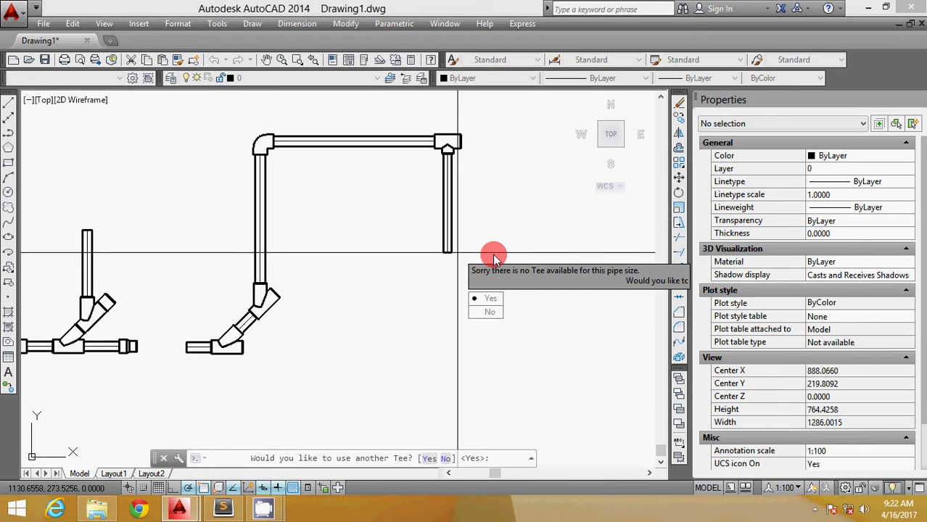
key("Down")
key("Return")
key("Up")
key("Up")
- Switch the pipe size back to 20 and cap the drop with a 20x16 reducing tee
key("Return")
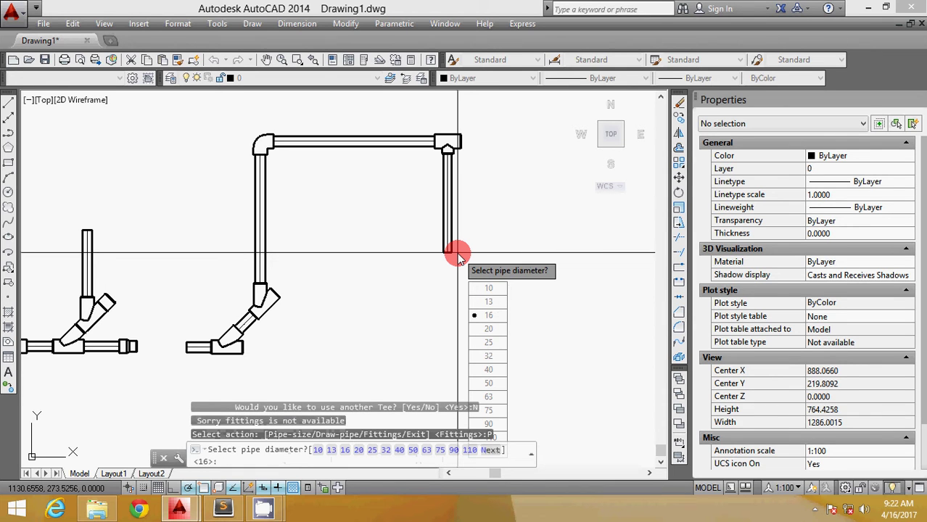
key("Down")
key("Return")
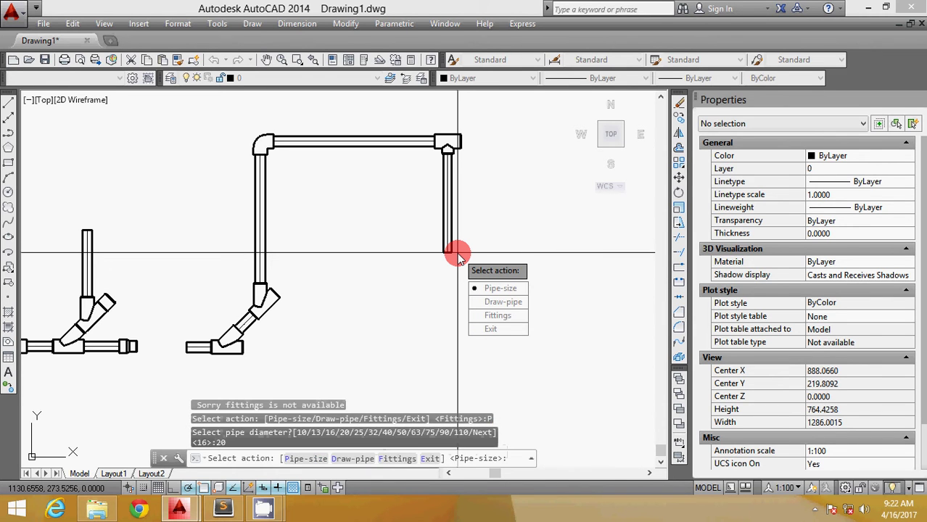
key("Down")
key("Down")
key("Return")
key("Return")
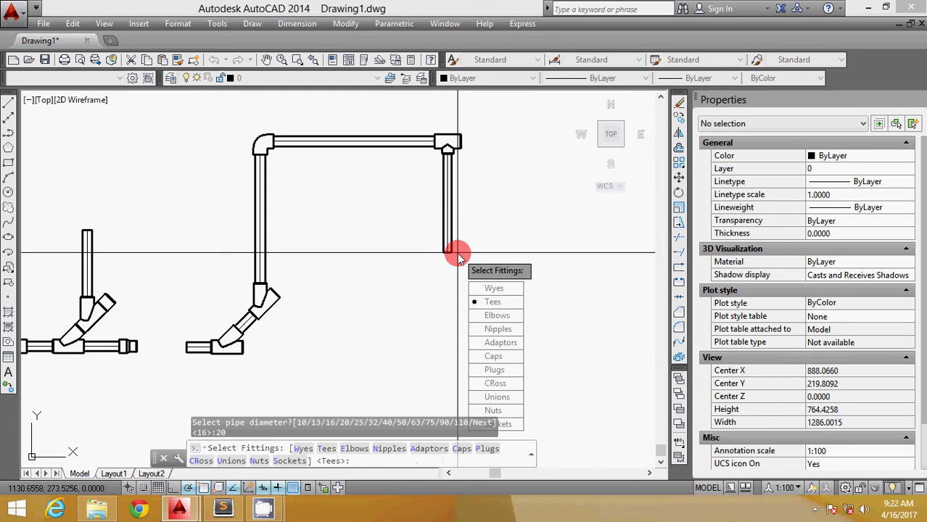
key("Return")
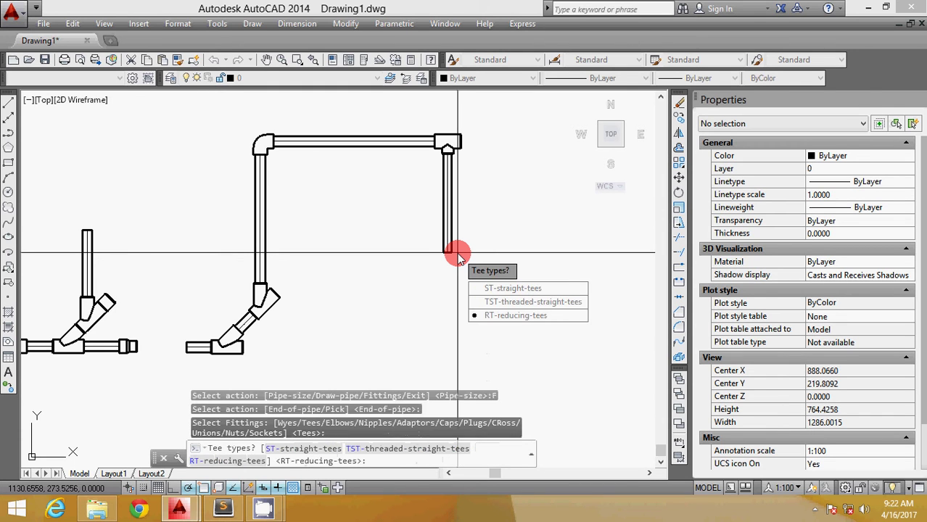
key("Return")
key("Return")
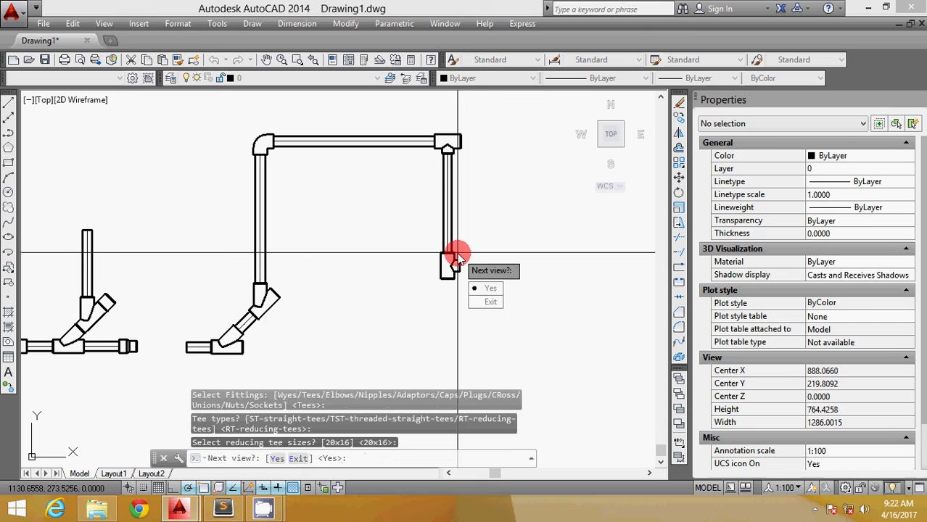
key("Return")
key("Return")
key("Return")
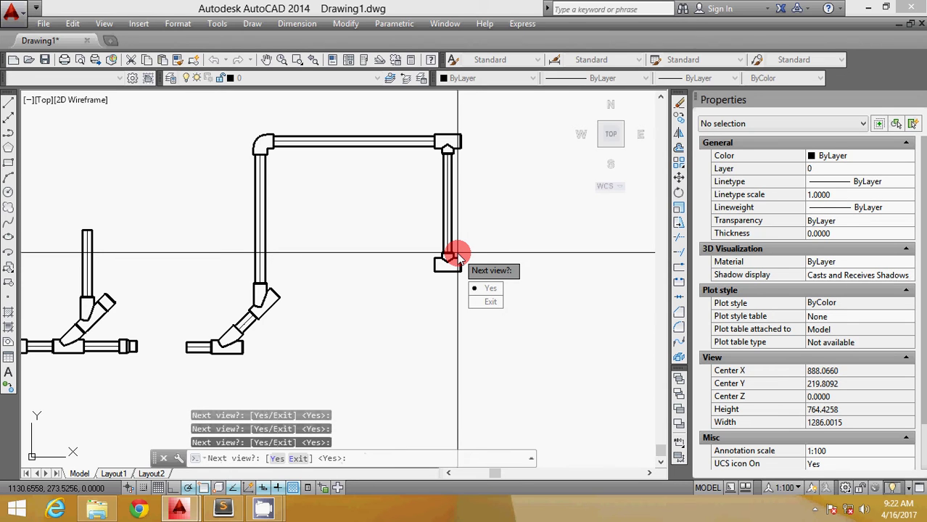
key("Down")
key("Return")
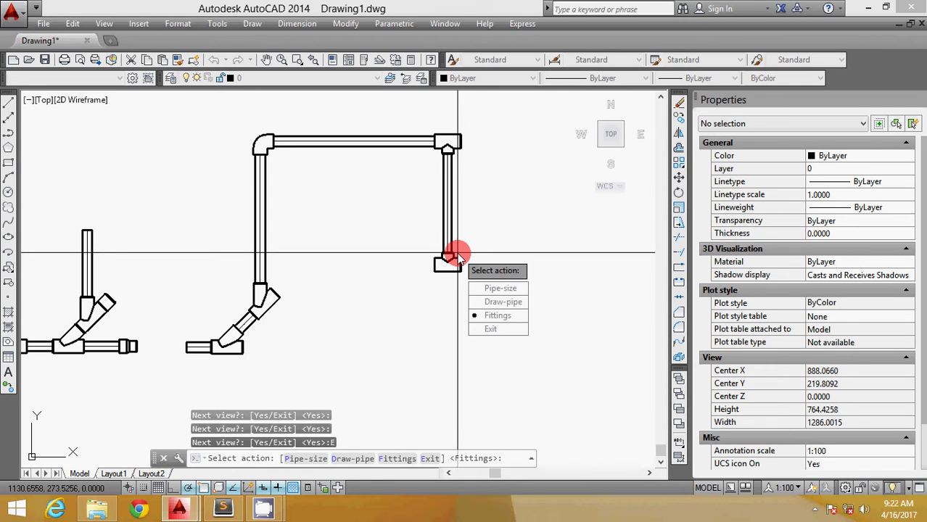
- Draw a pipe running left from the lower reducing tee
key("Up")
key("Return")
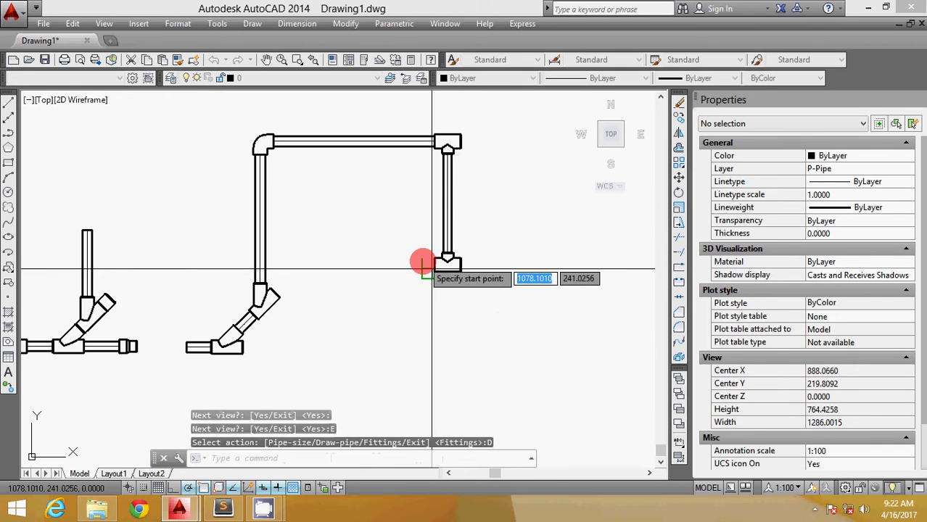
scroll(423, 261, "up", 4)
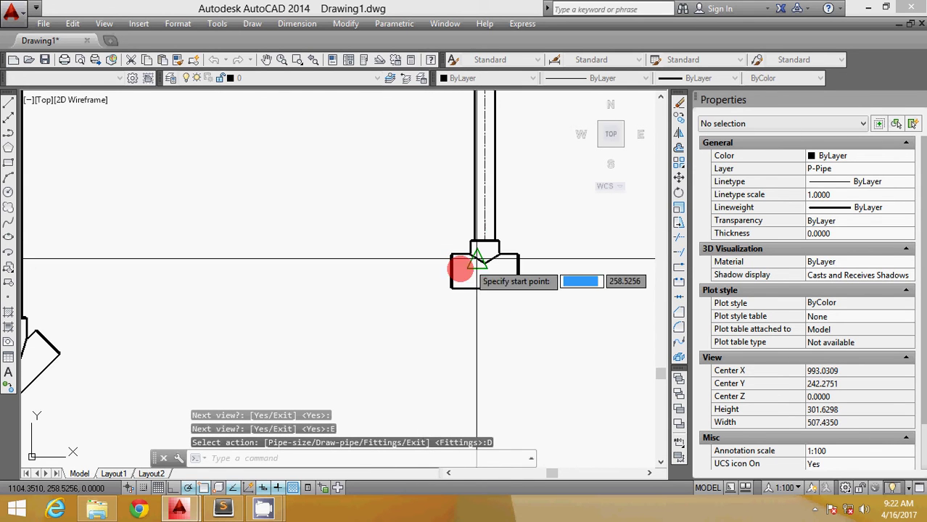
left_click(439, 269)
scroll(414, 264, "down", 4)
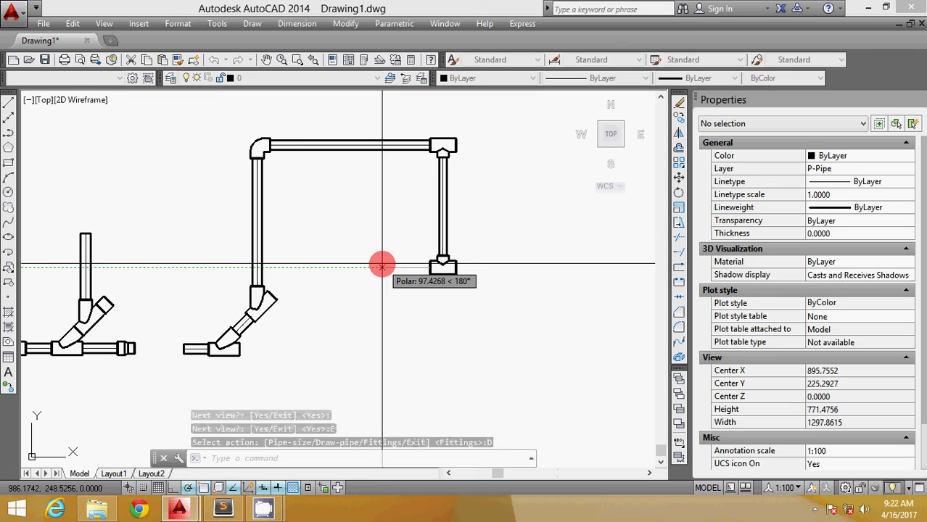
left_click(381, 267)
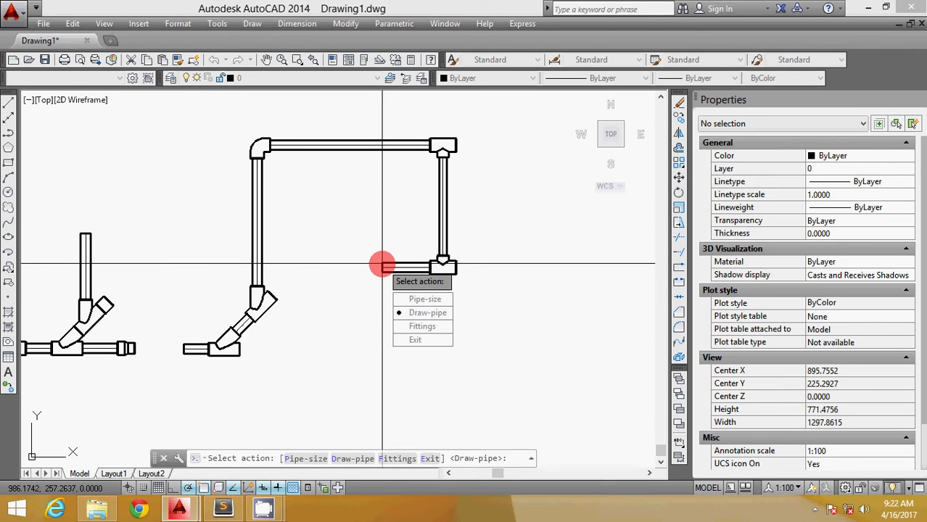
- Add a sweep elbow at the pipe's end, rotated to turn downward
type("F")
key("Return")
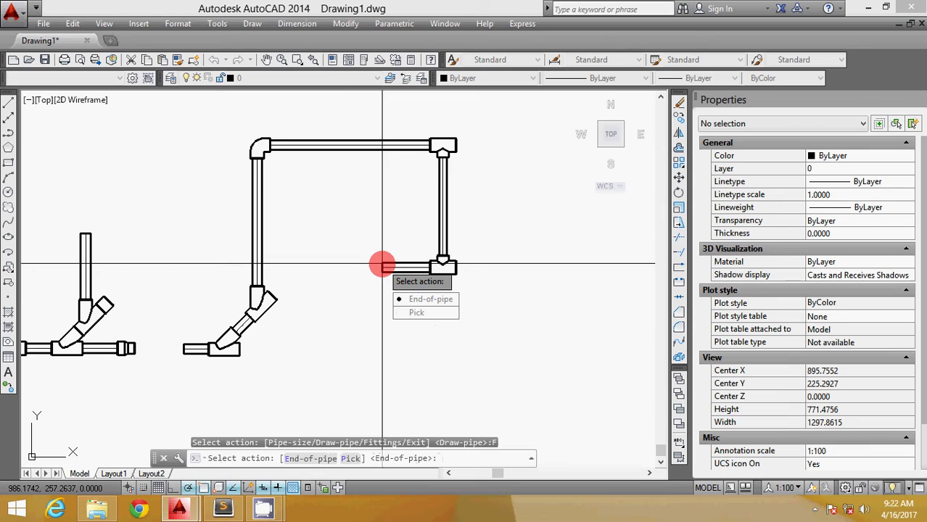
key("Return")
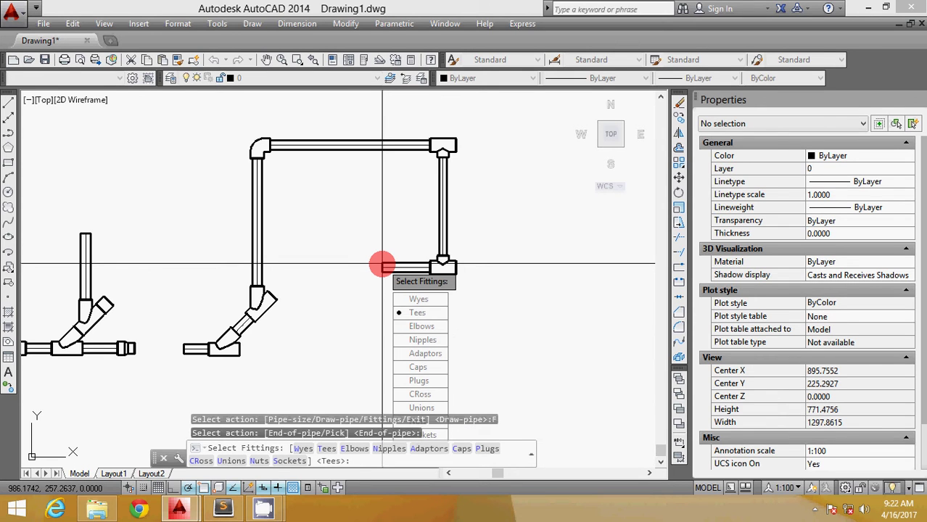
type("E")
key("Return")
type("S")
key("Return")
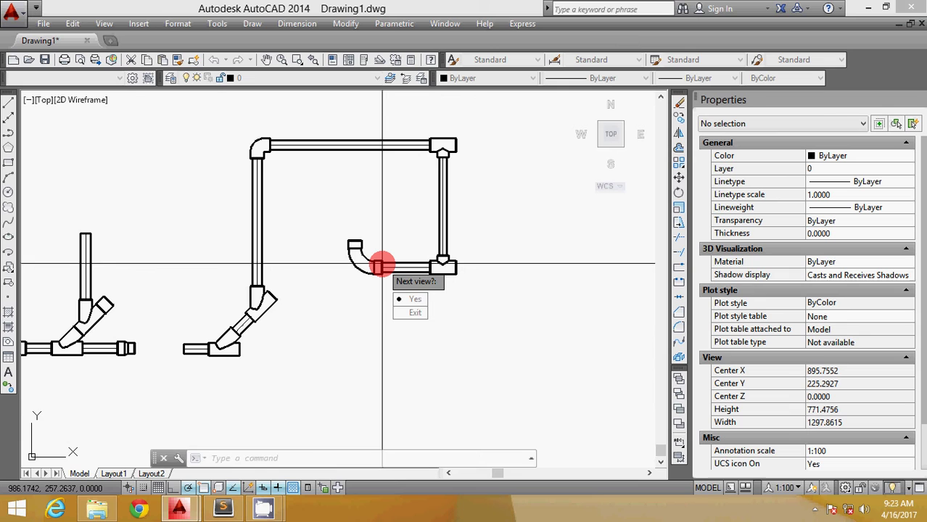
key("Return")
key("Return")
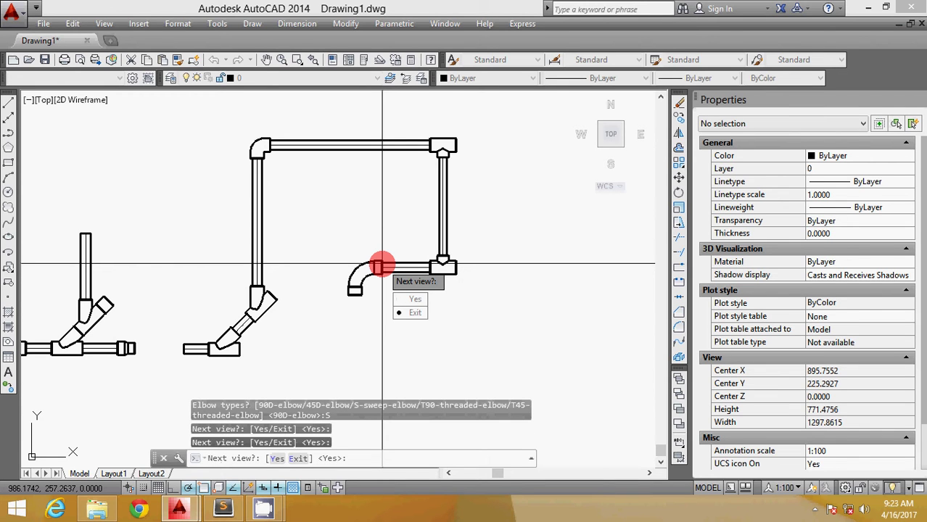
type("E")
key("Return")
- Draw a short pipe down from the sweep elbow's lower end
type("D")
key("Return")
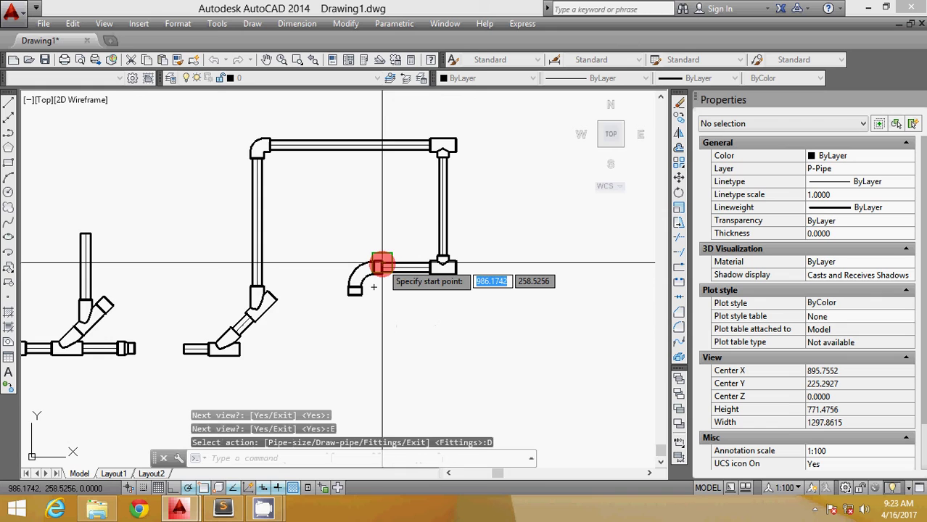
scroll(359, 279, "up", 8)
left_click(315, 265)
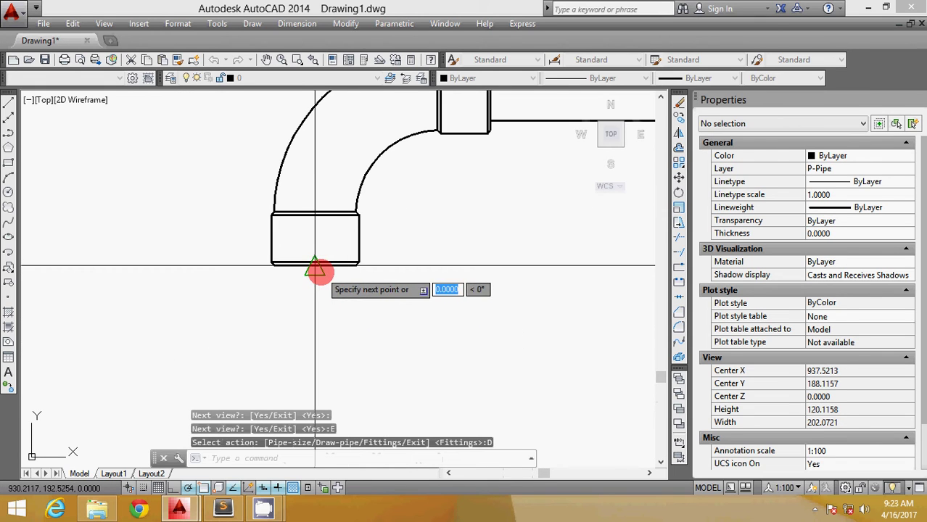
scroll(316, 265, "down", 8)
left_click(325, 302)
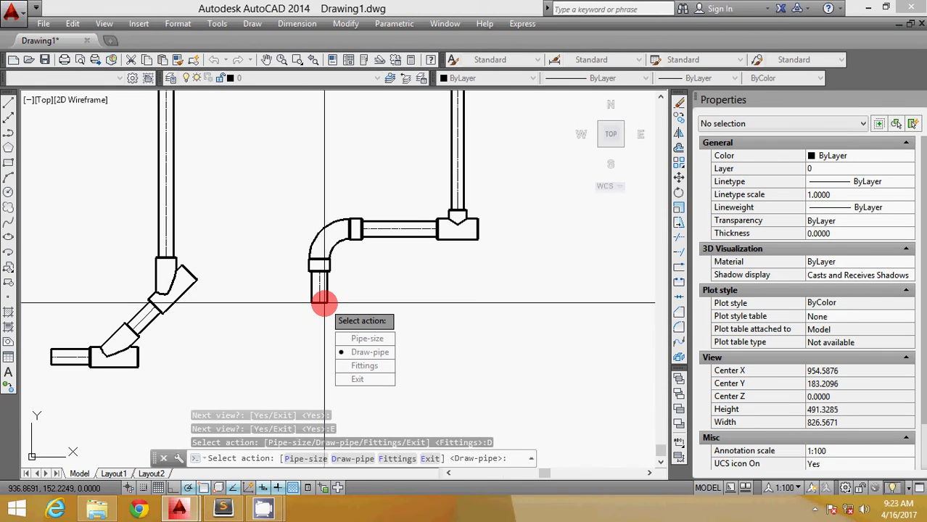
- Cap the pipe end with a reducing socket and exit the plumbing routine
key("Down")
key("Return")
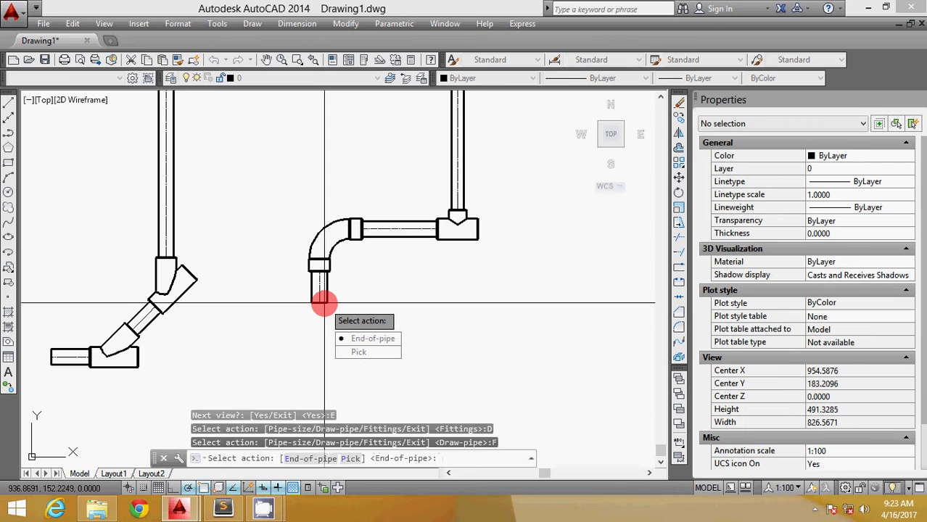
key("Return")
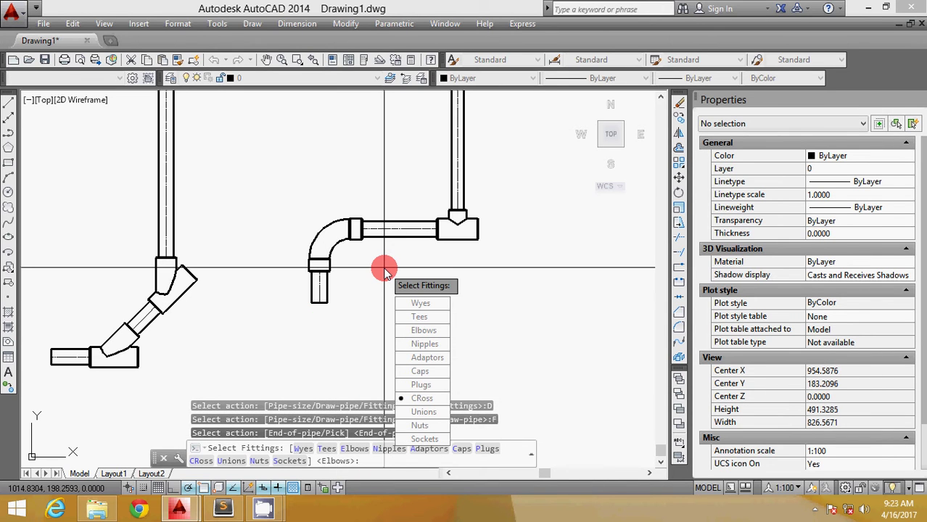
key("Down")
key("Down")
key("Down")
key("Return")
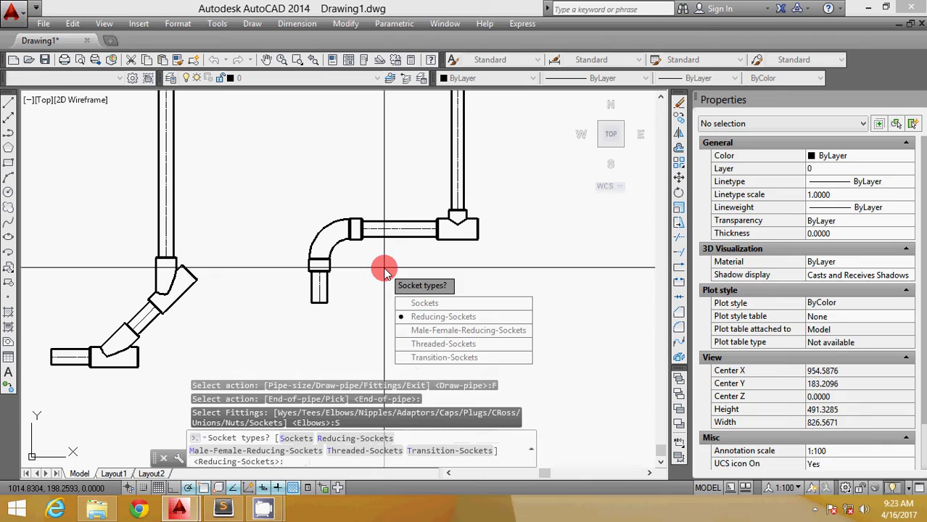
key("Return")
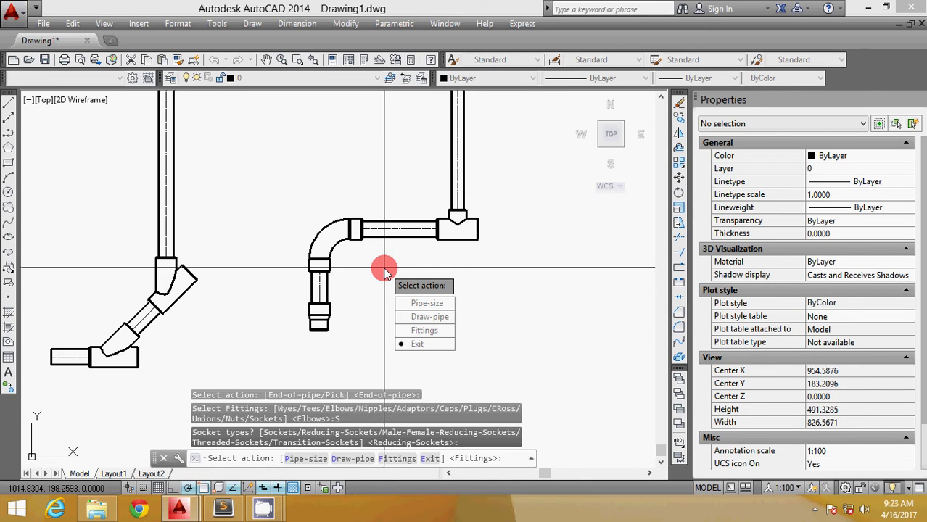
key("Return")
scroll(392, 310, "down", 3)
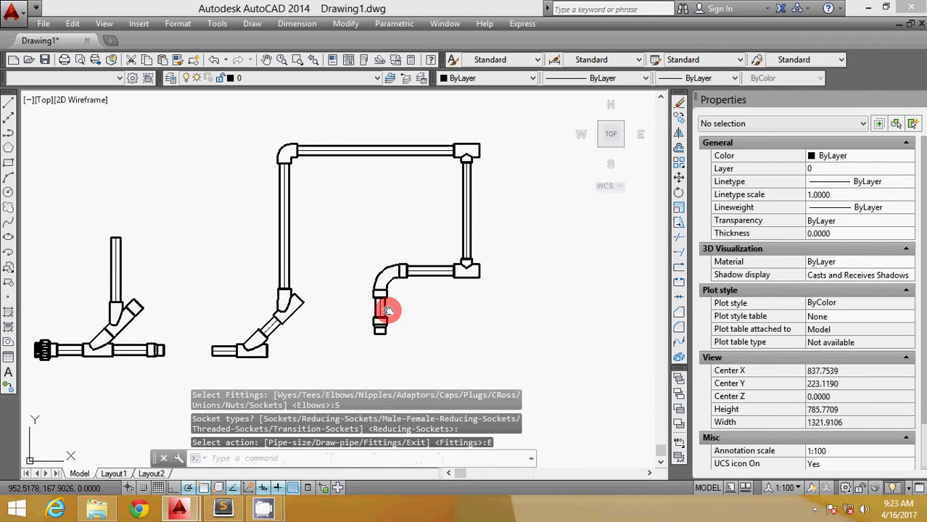
- Stretch the right-hand pipe runs and fittings farther right using a crossing window
scroll(376, 320, "up", 2)
scroll(377, 339, "down", 2)
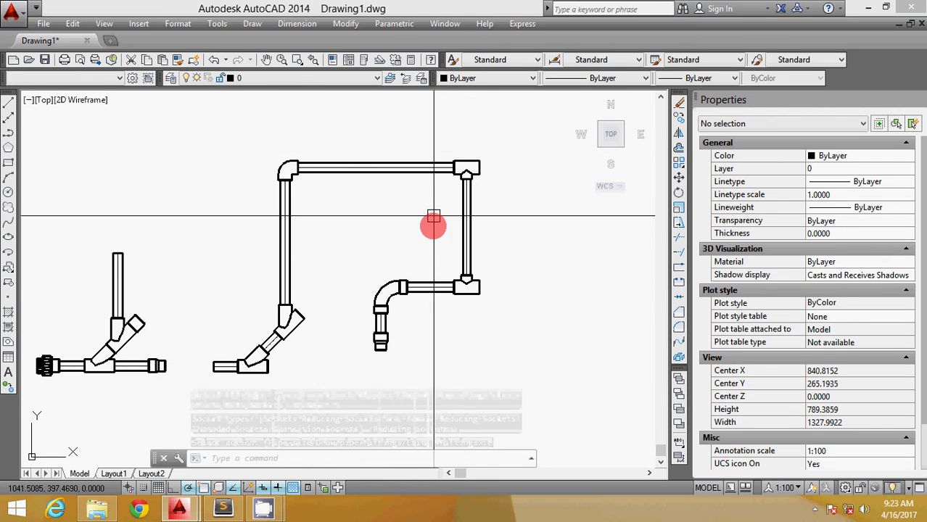
middle_click_drag(306, 270, 309, 275)
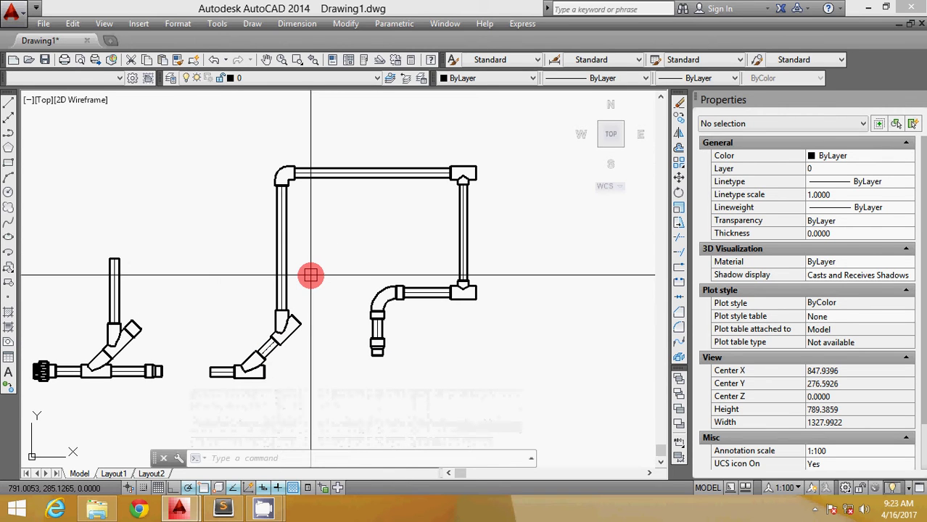
scroll(316, 233, "up", 2)
scroll(316, 233, "down", 2)
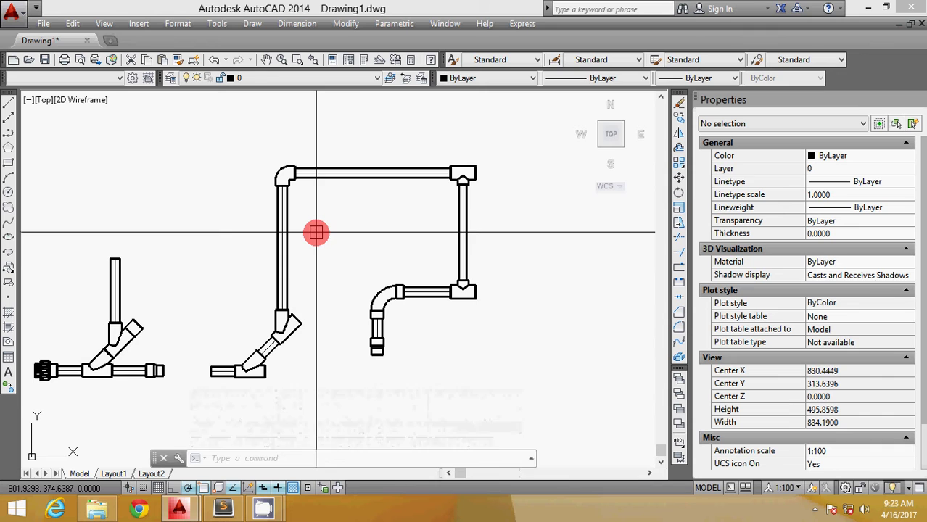
type("s")
key("Return")
type("c")
key("Return")
left_click(325, 145)
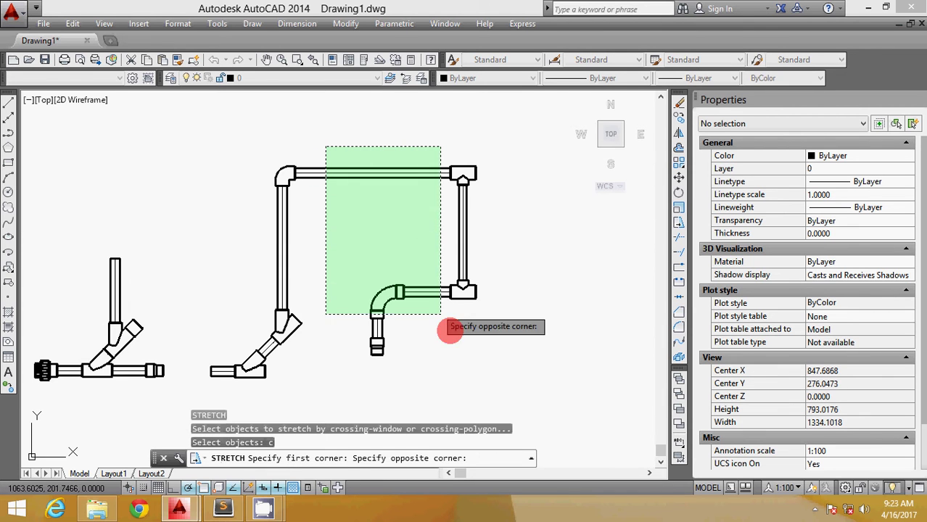
left_click(527, 375)
key("Return")
left_click(451, 366)
left_click(523, 366)
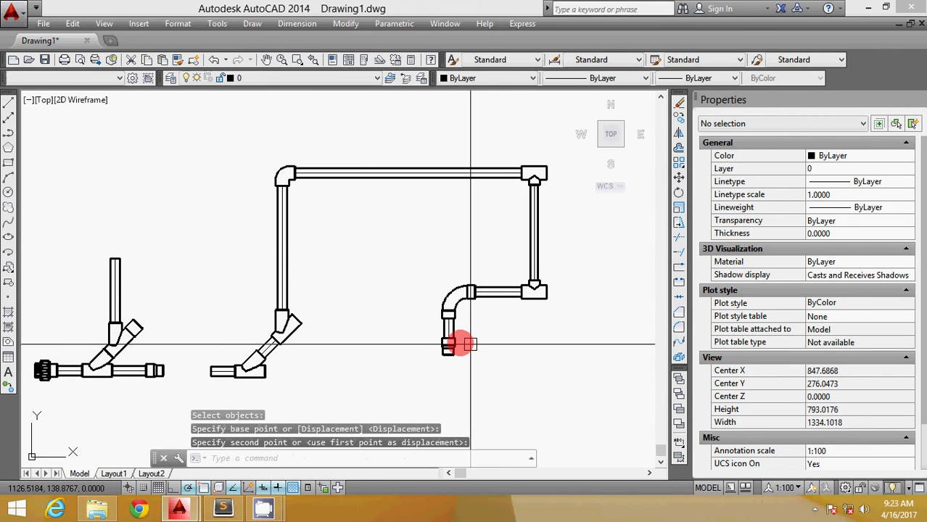
type("s")
- Stretch the top horizontal pipe with its elbow and tee upward
key("Return")
left_click(222, 131)
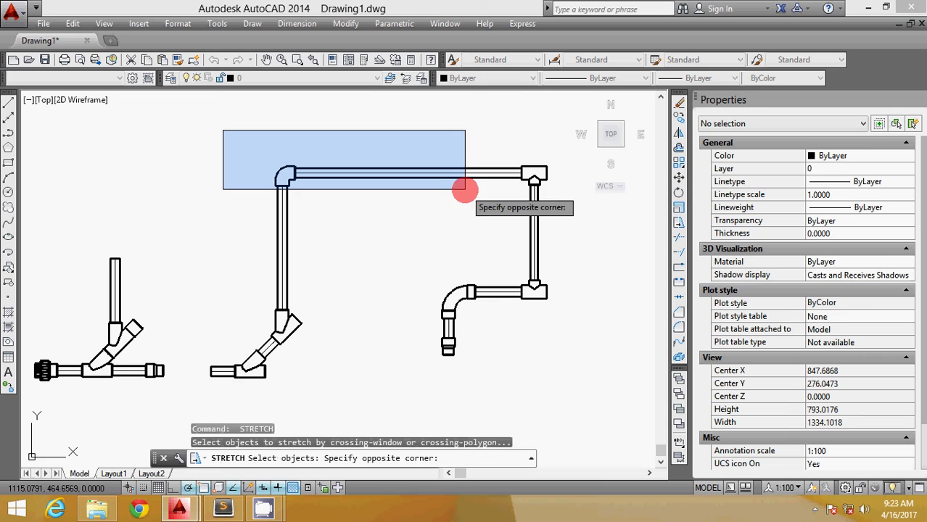
key("Escape")
type("s")
key("Return")
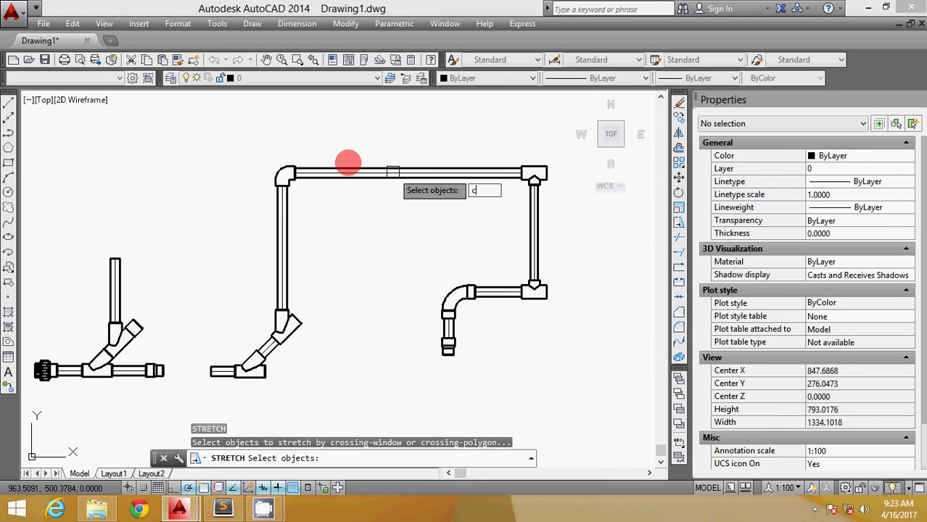
type("c")
key("Return")
left_click(221, 153)
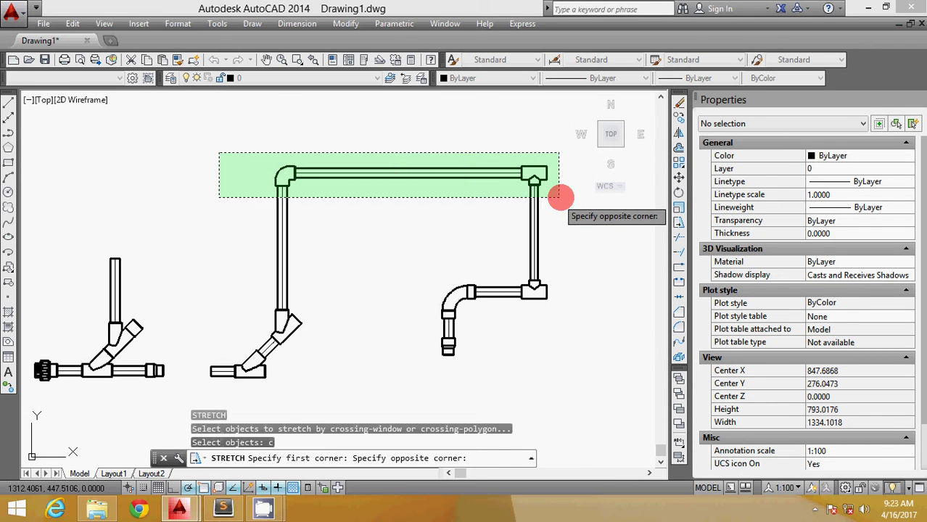
left_click(559, 203)
key("Return")
left_click(426, 145)
left_click(425, 120)
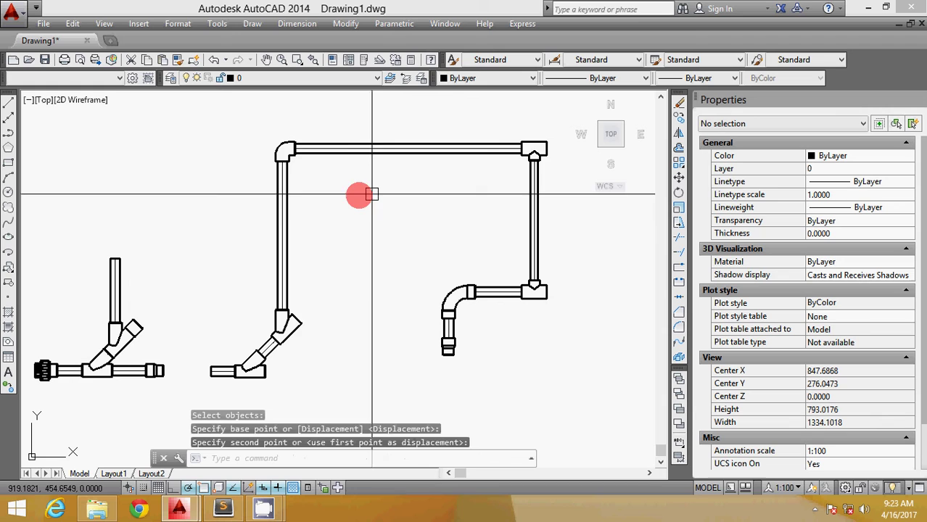
left_click(285, 150)
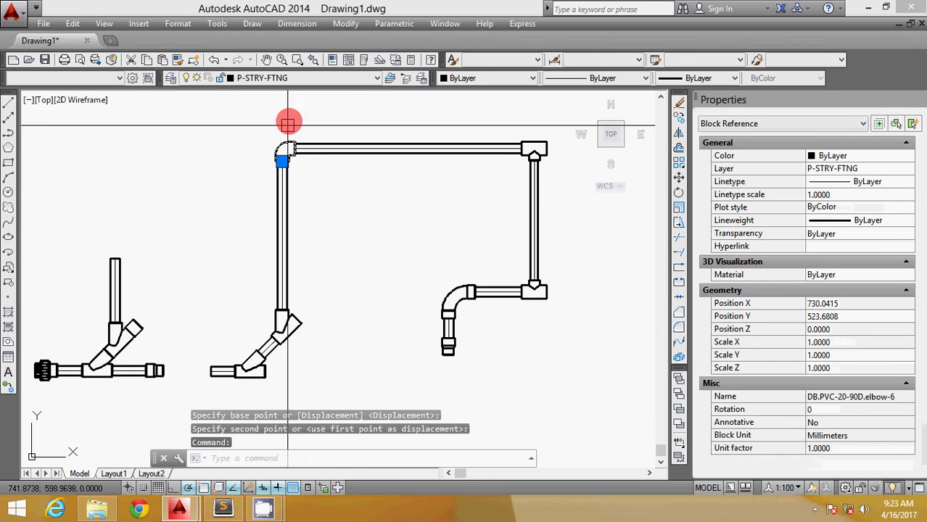
left_click(328, 84)
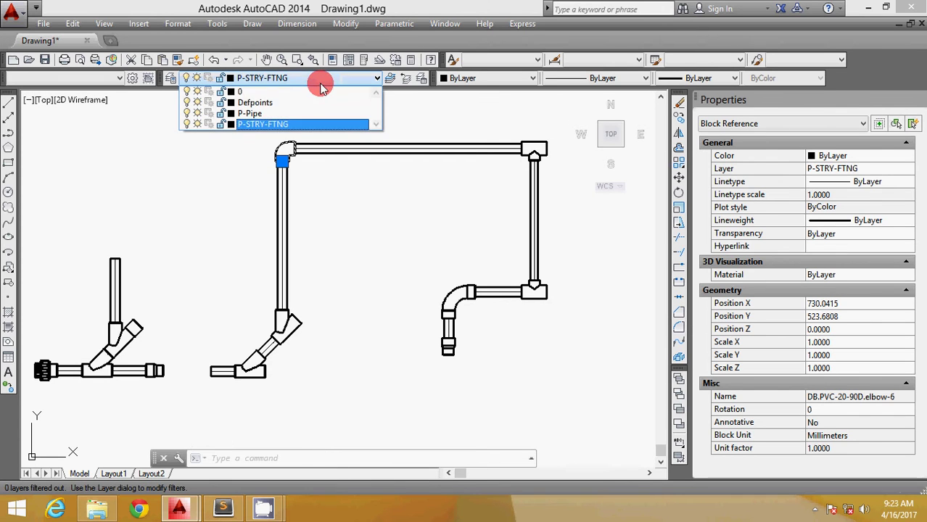
left_click(277, 124)
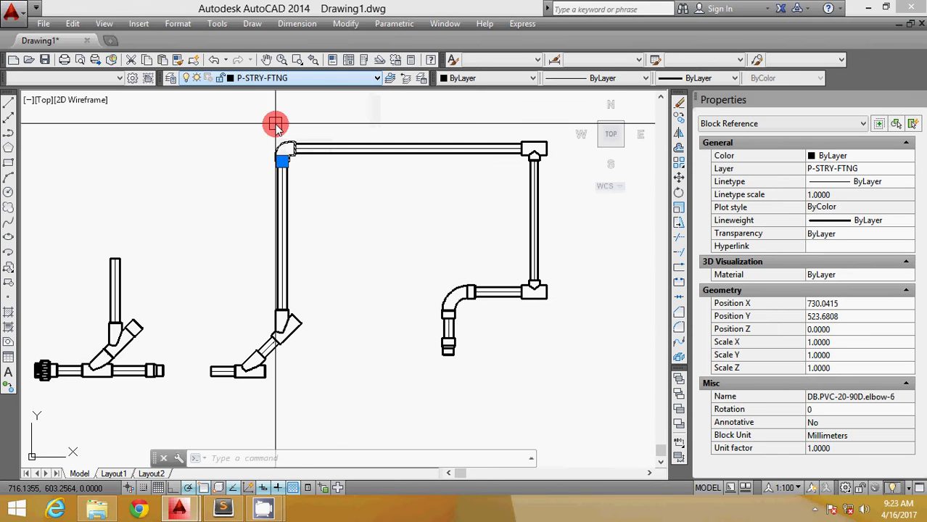
left_click(339, 149)
key("Escape")
left_click(335, 145)
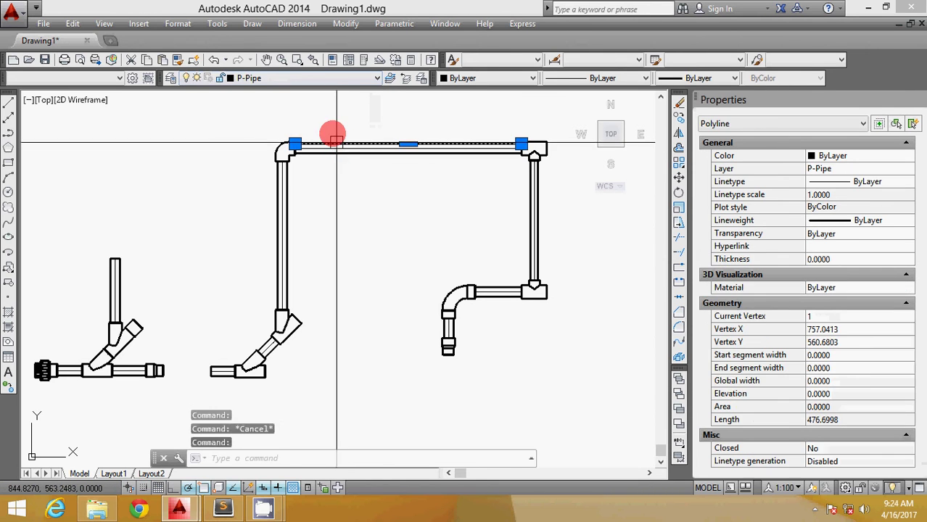
left_click(309, 81)
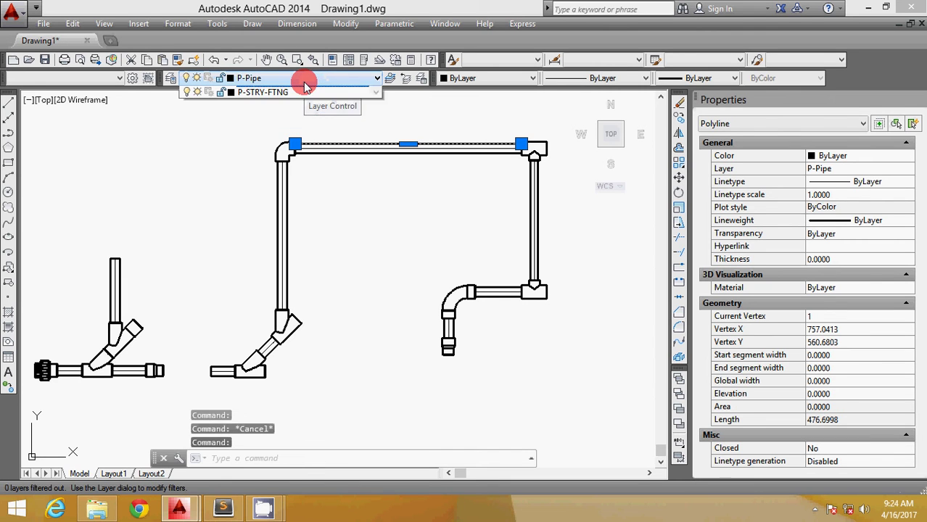
left_click(416, 233)
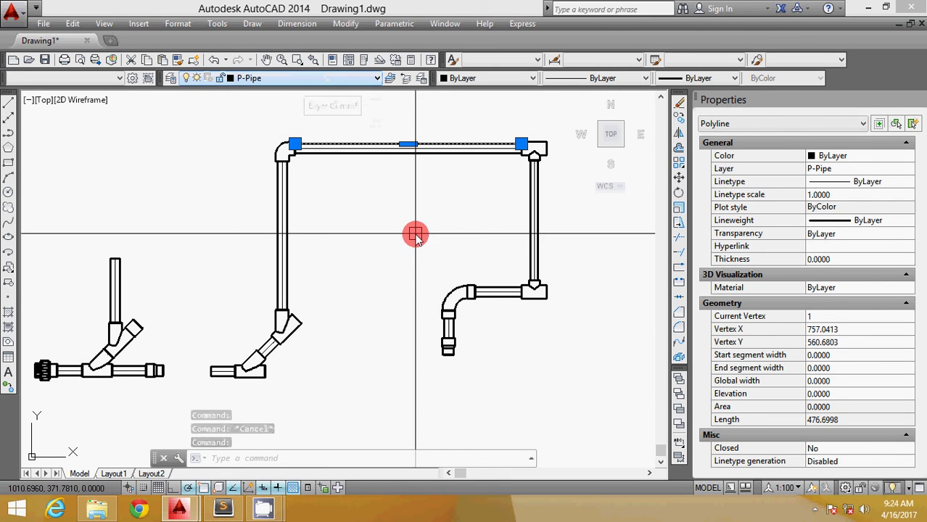
scroll(374, 261, "down", 1)
scroll(341, 305, "up", 3)
scroll(341, 290, "down", 2)
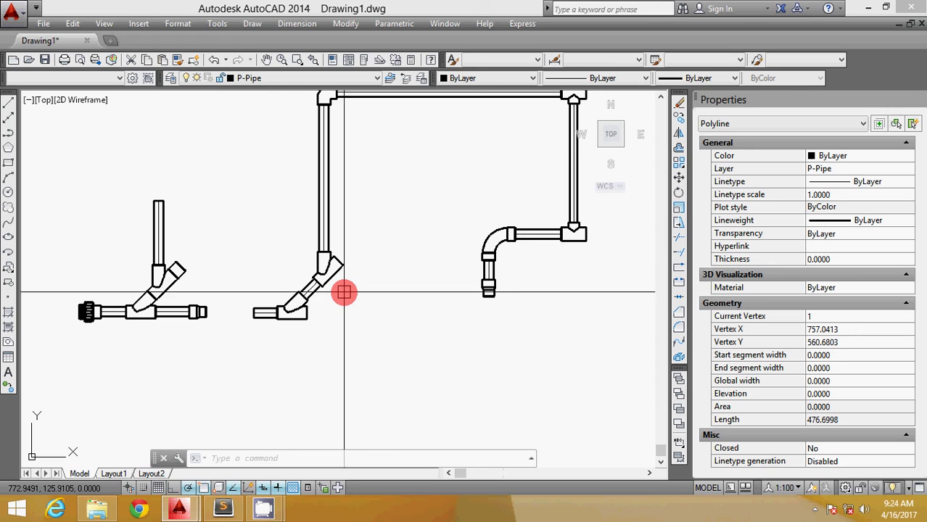
- Run PLUMBING, choose Fittings > Pick, and pick the insertion point beside the pipe layout
type("p")
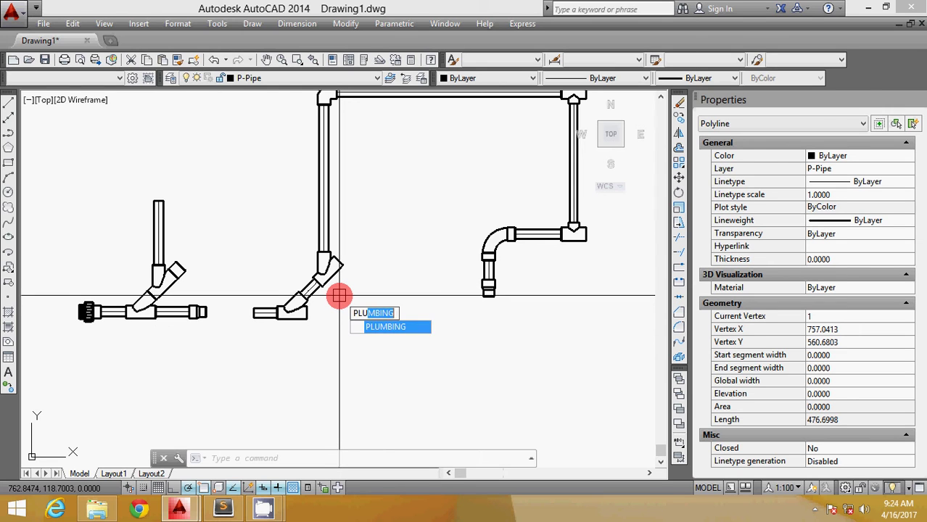
type("lu")
key("Return")
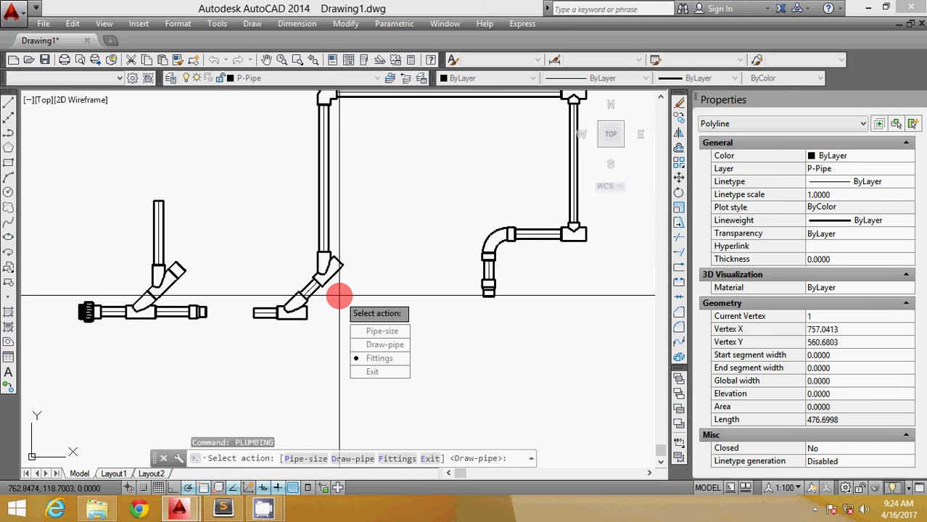
type("F")
key("Return")
type("P")
key("Return")
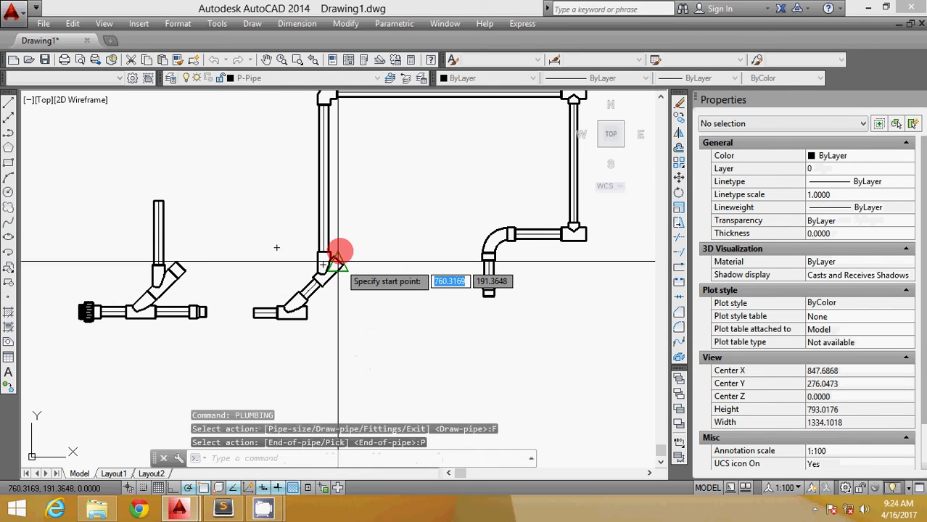
scroll(383, 160, "up", 3)
left_click(371, 182)
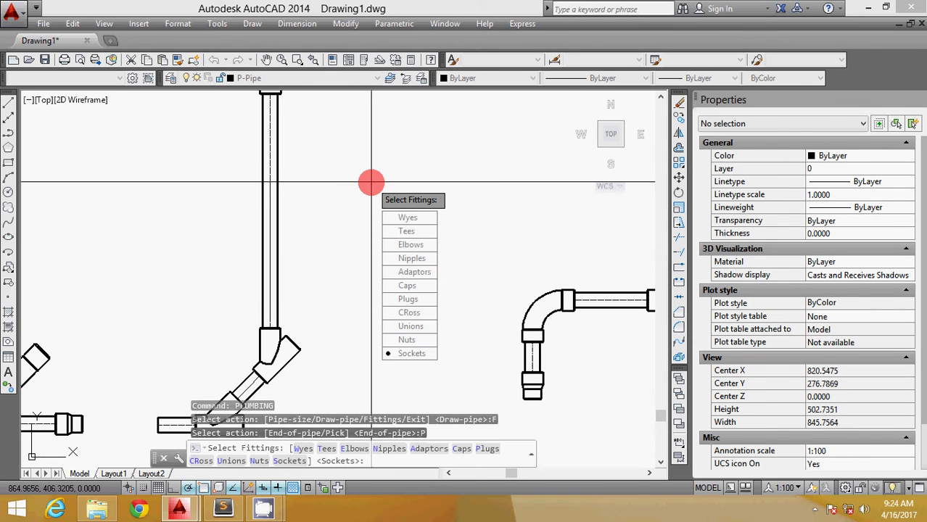
- Insert a straight nipple there, cycle through its views, and exit the plumbing routine
key("Up")
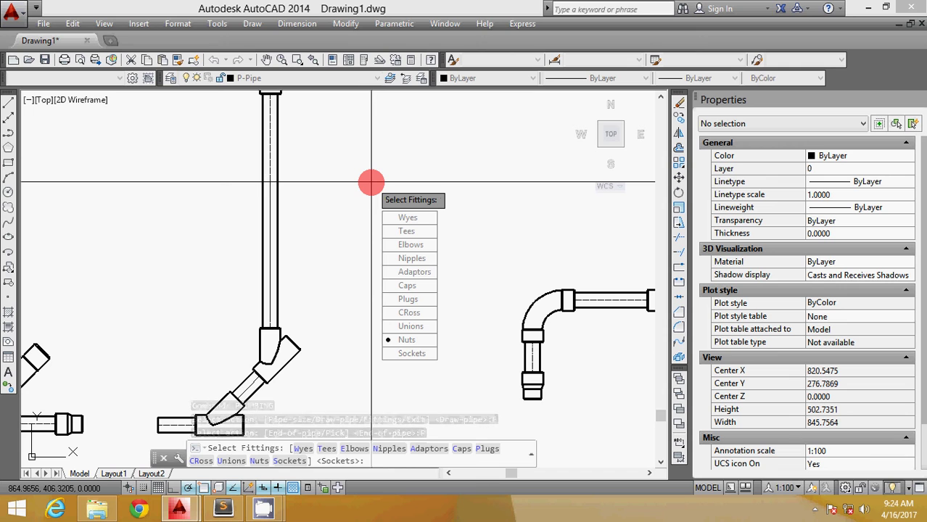
type("N")
key("Return")
key("Return")
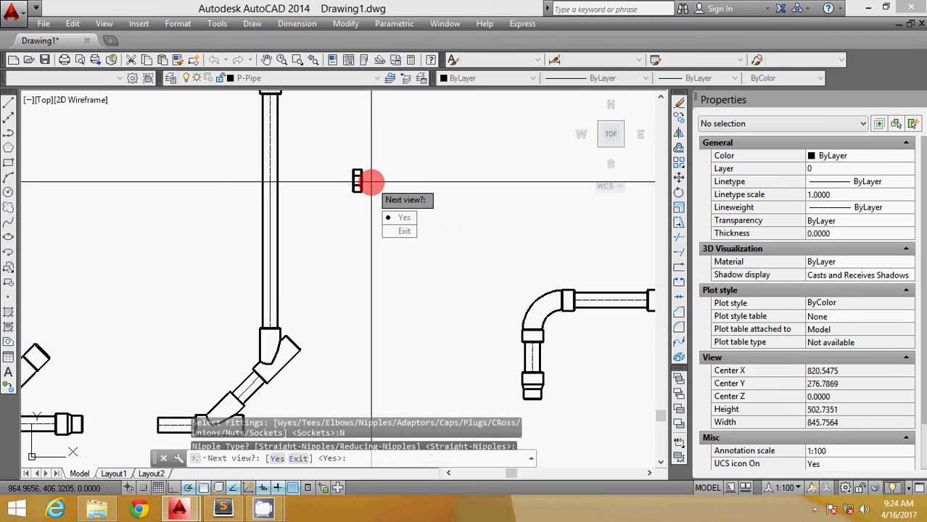
key("Return")
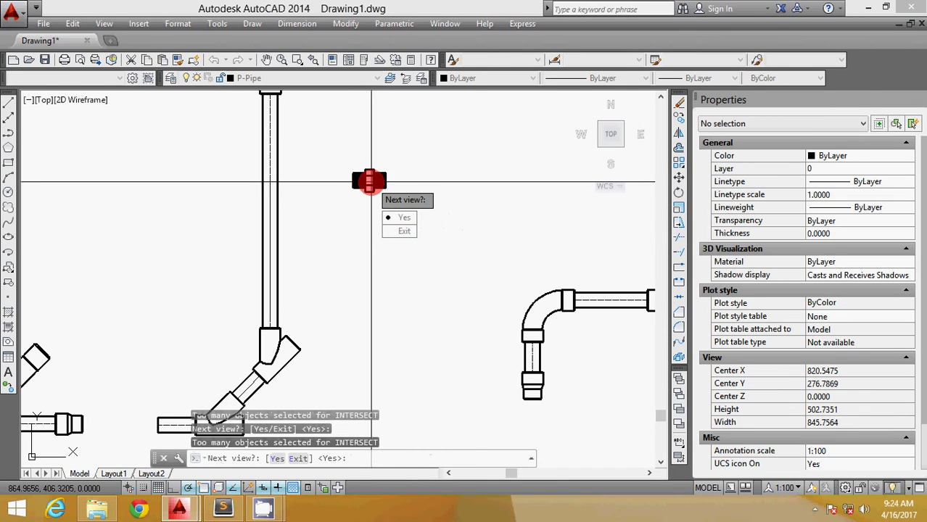
key("Return")
key("Return")
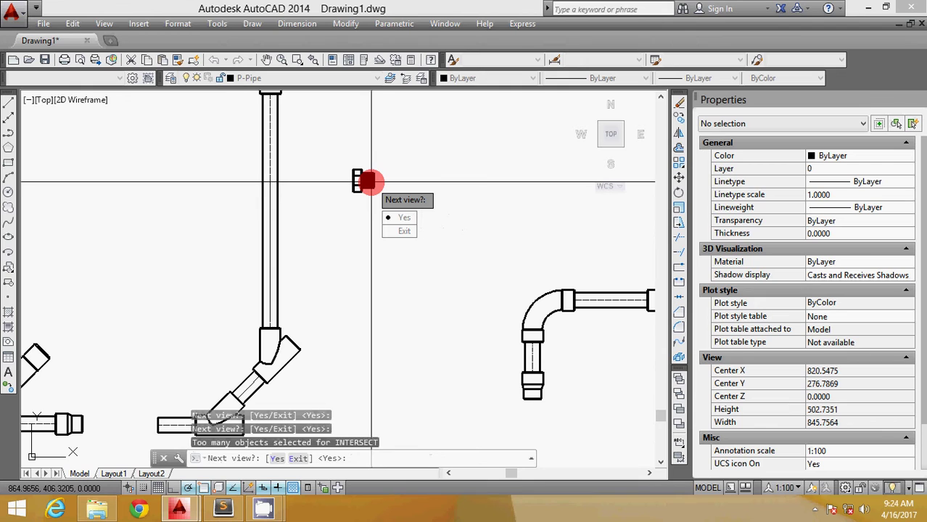
key("Return")
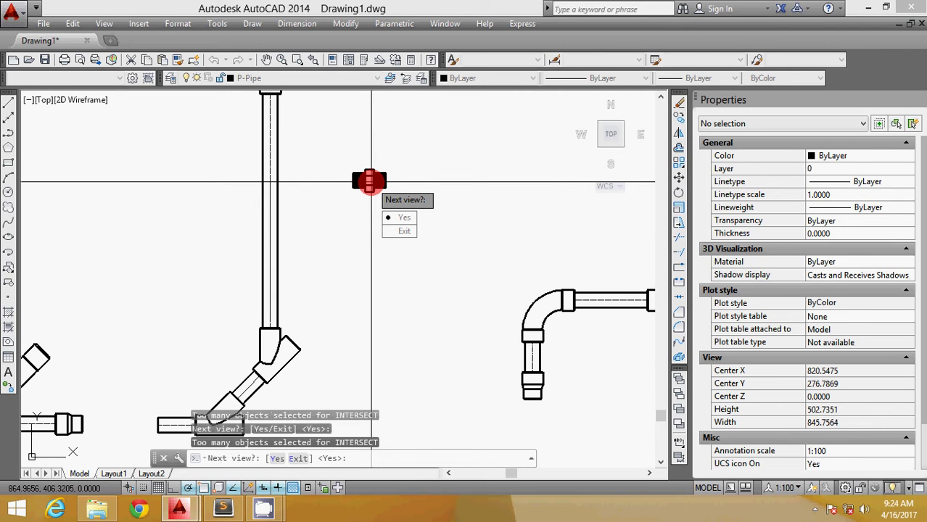
key("Return")
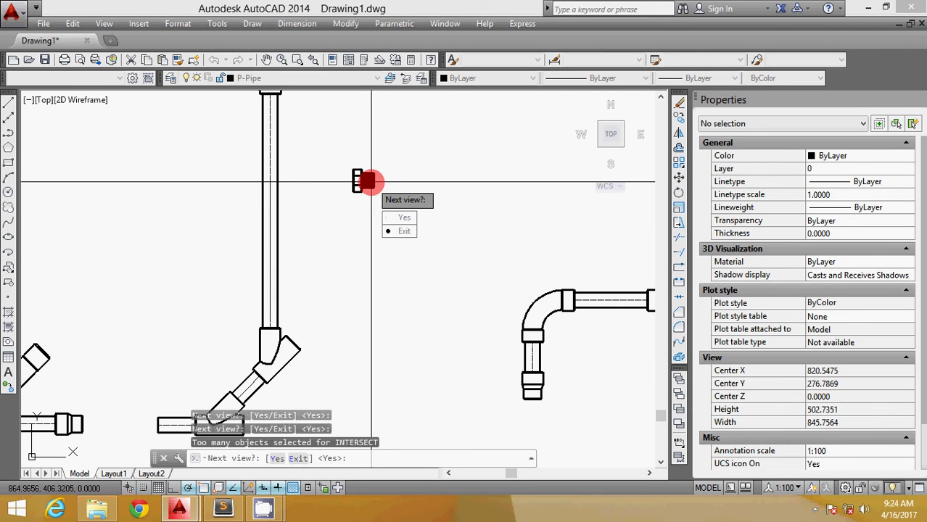
type("E")
key("Return")
type("E")
key("Return")
- Move the inserted nipple fitting with M, setting its base point
scroll(362, 189, "up", 6)
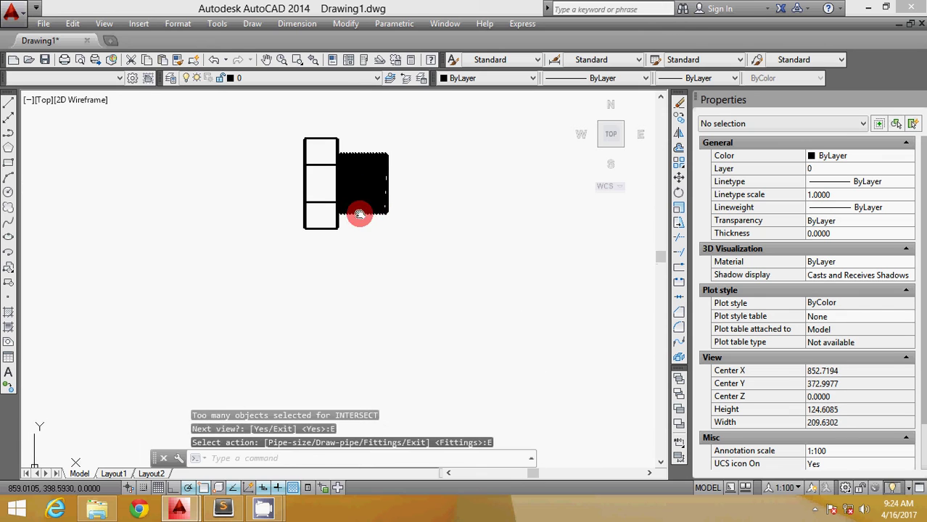
type("m")
key("Return")
left_click_drag(420, 248, 356, 244)
key("Return")
scroll(392, 261, "down", 6)
left_click(430, 286)
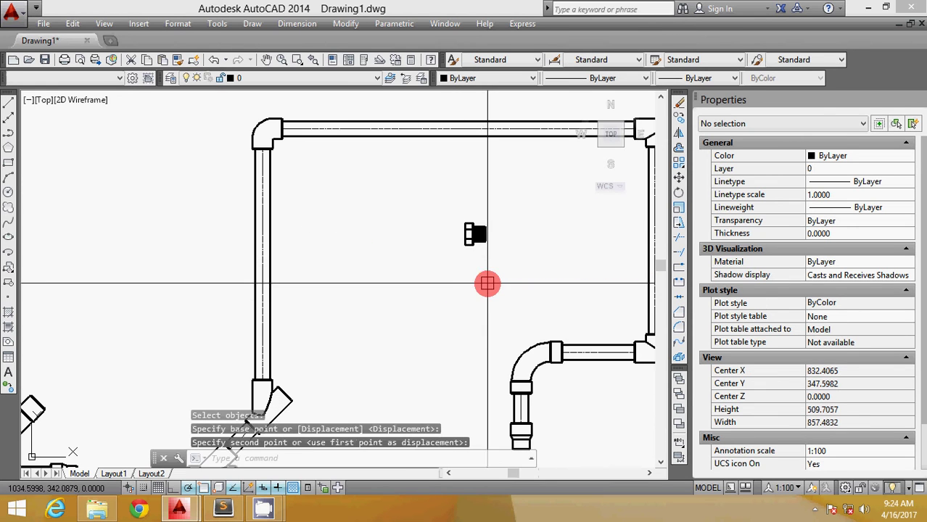
scroll(487, 283, "up", 6)
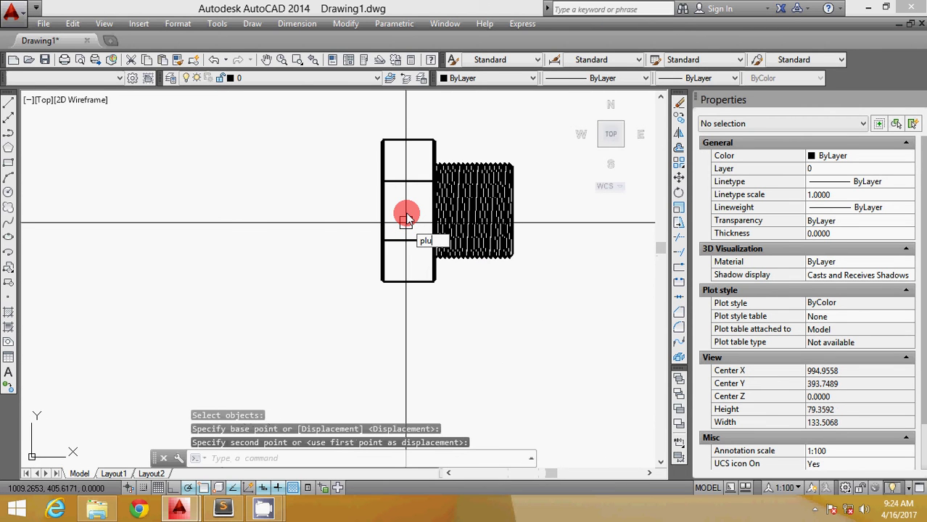
- Draw a short pipe leftward from the nipple's end, then exit PLUMBING
key("Return")
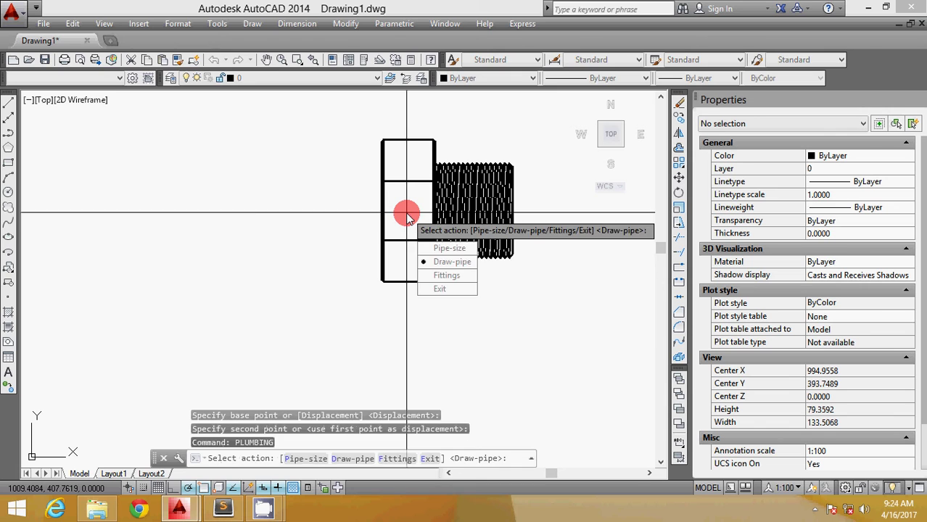
key("Return")
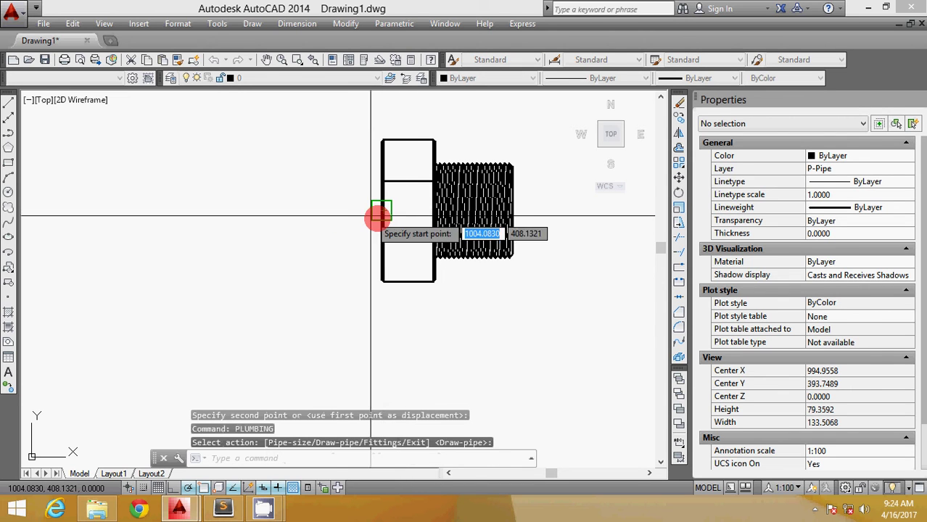
left_click(377, 213)
scroll(376, 212, "down", 6)
left_click(314, 227)
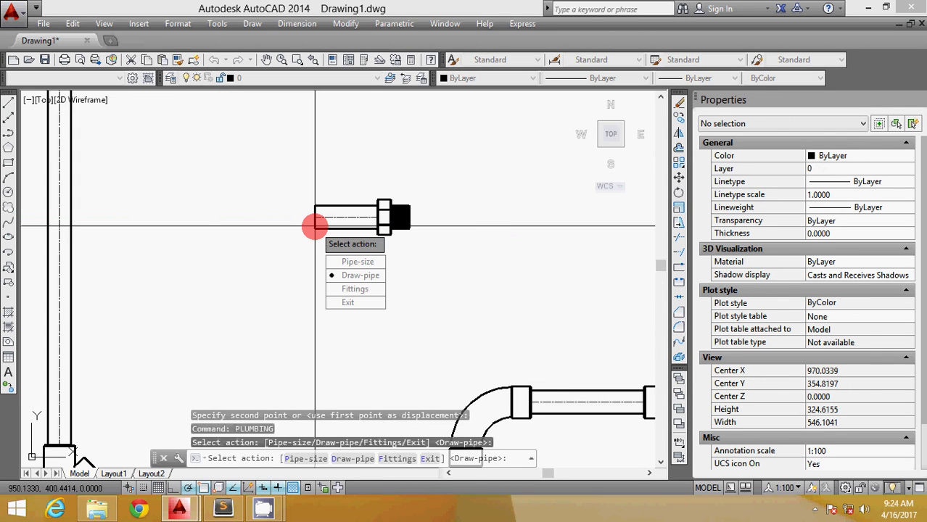
type("E")
key("Return")
- Rerun PLUMBING and begin placing a new fitting by picked point
scroll(314, 227, "up", 6)
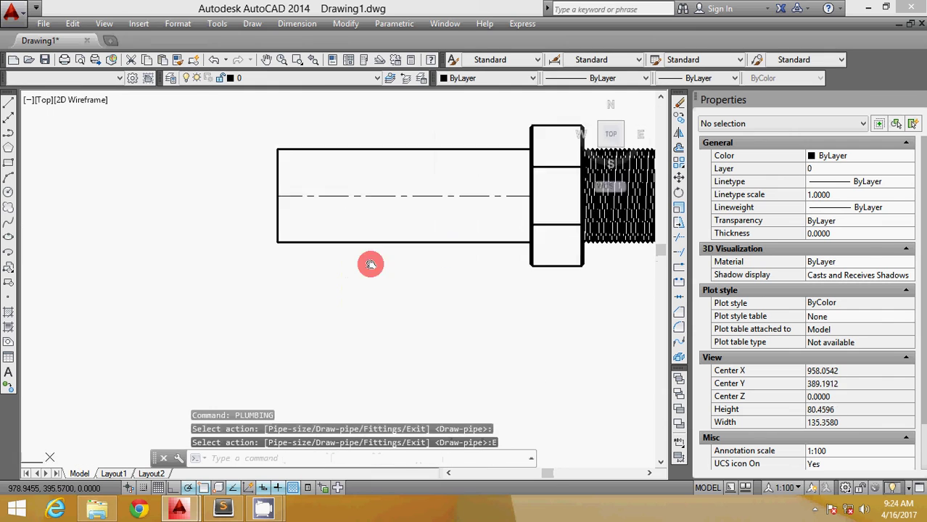
scroll(415, 131, "up", 5)
scroll(347, 175, "down", 5)
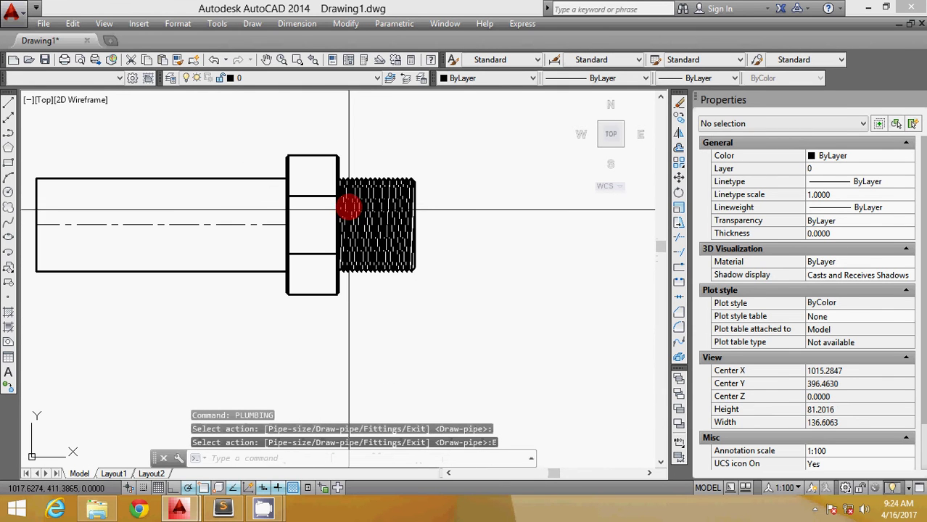
key("Return")
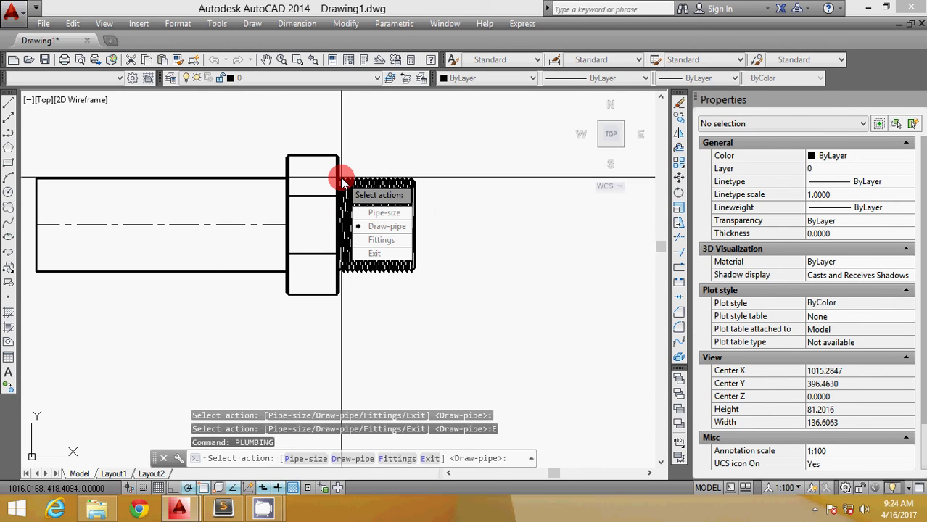
type("F")
key("Return")
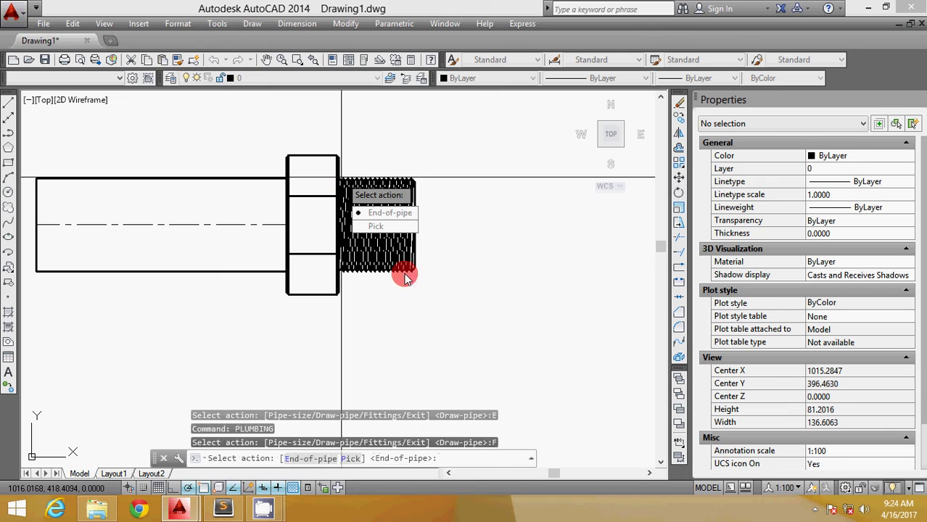
type("P")
key("Return")
scroll(331, 181, "down", 3)
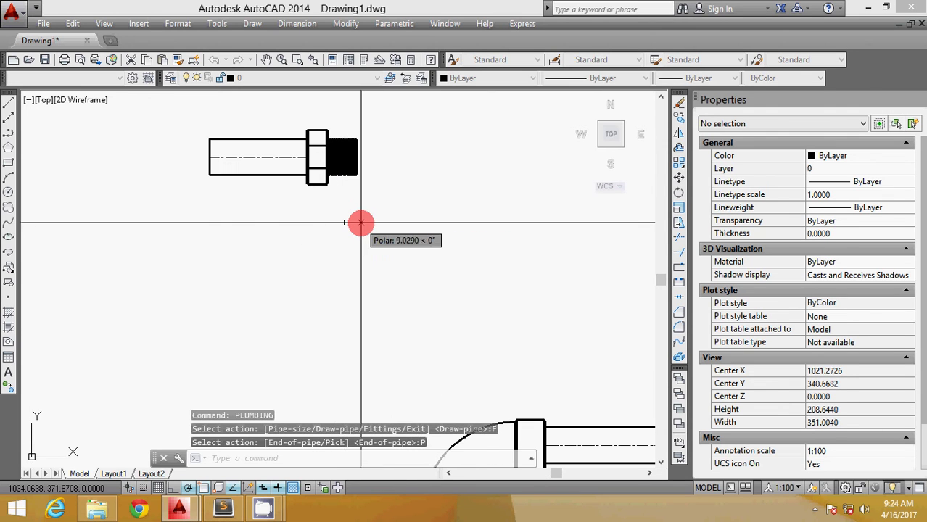
- Place a straight nipple just below the short threaded pipe
left_click(360, 223)
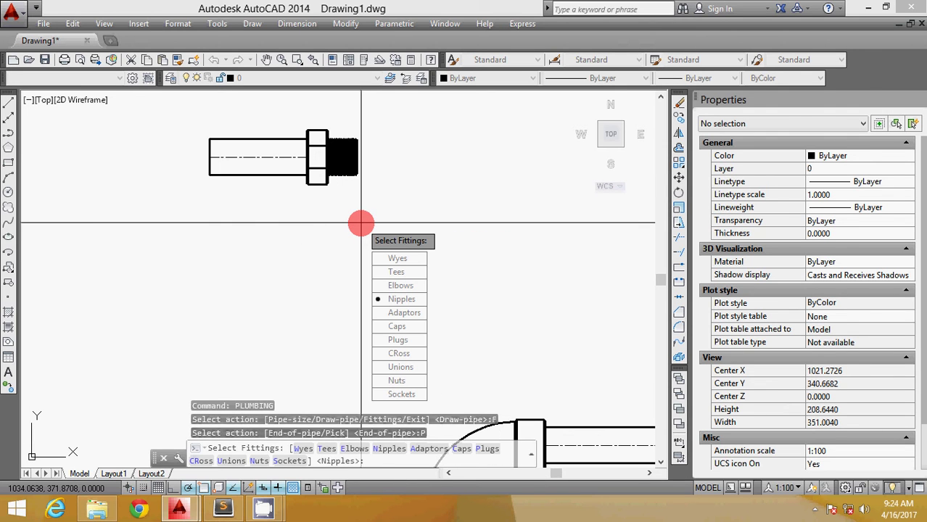
key("Return")
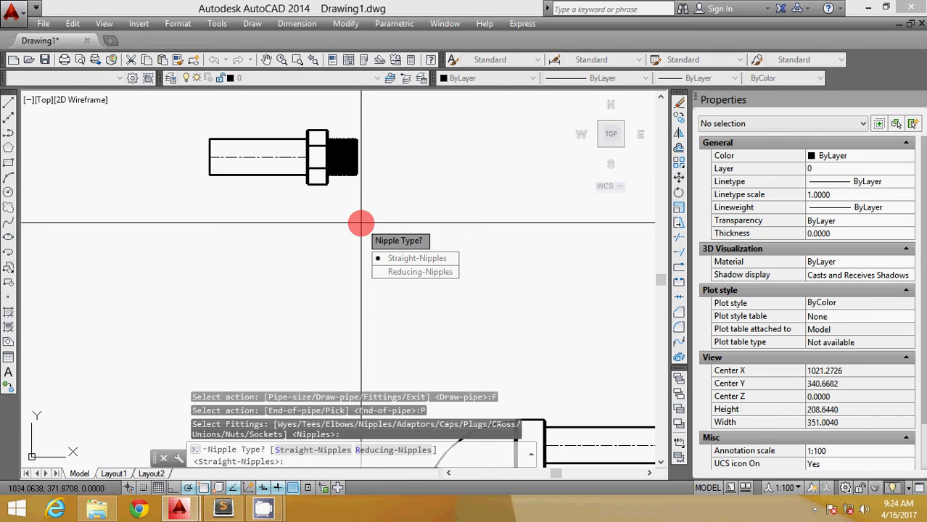
key("Return")
key("Return")
key("Return")
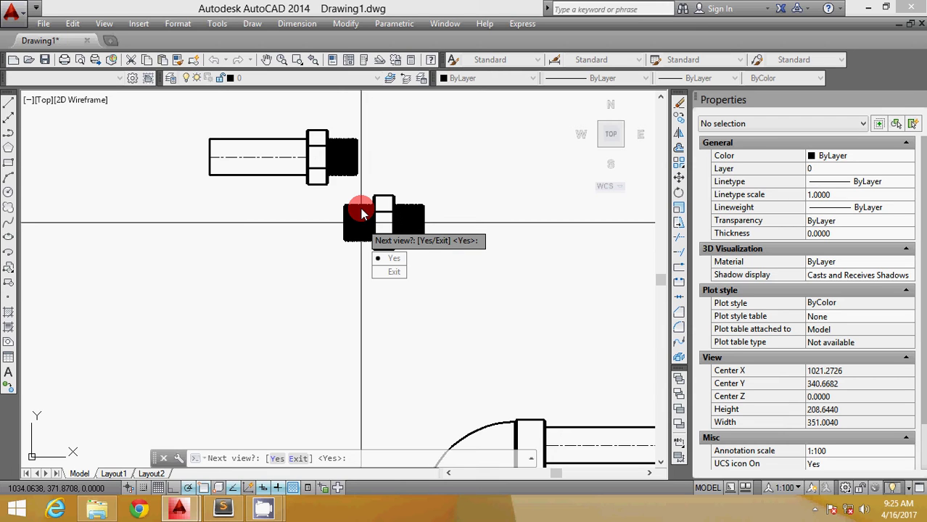
type("E")
key("Return")
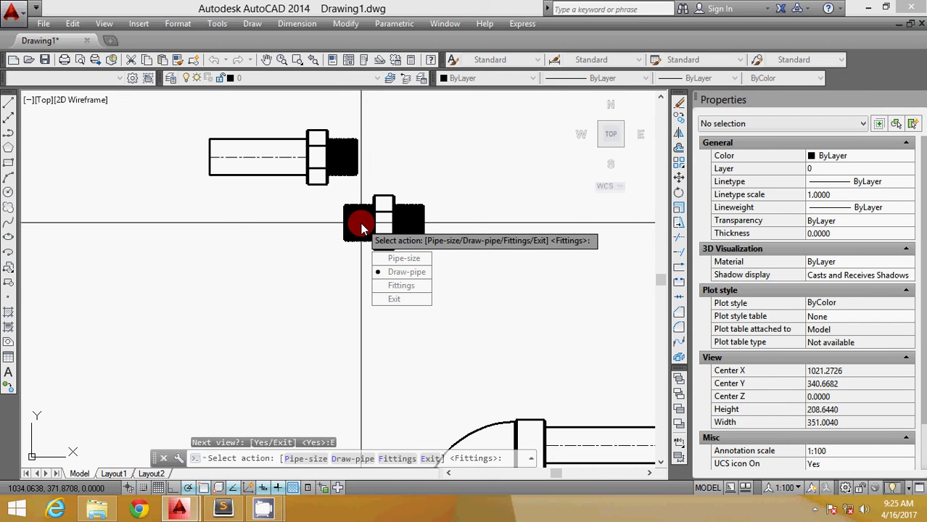
- Start placing another fitting at a picked location
type("F")
key("Return")
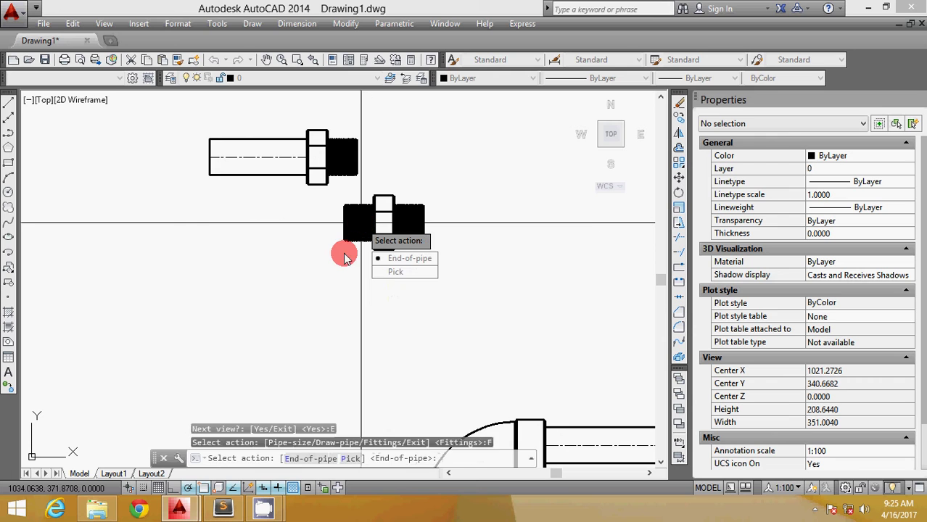
type("P")
key("Return")
scroll(355, 228, "down", 6)
- Place a male-female 20 mm adaptor at a picked point left of the elbow
scroll(337, 275, "up", 4)
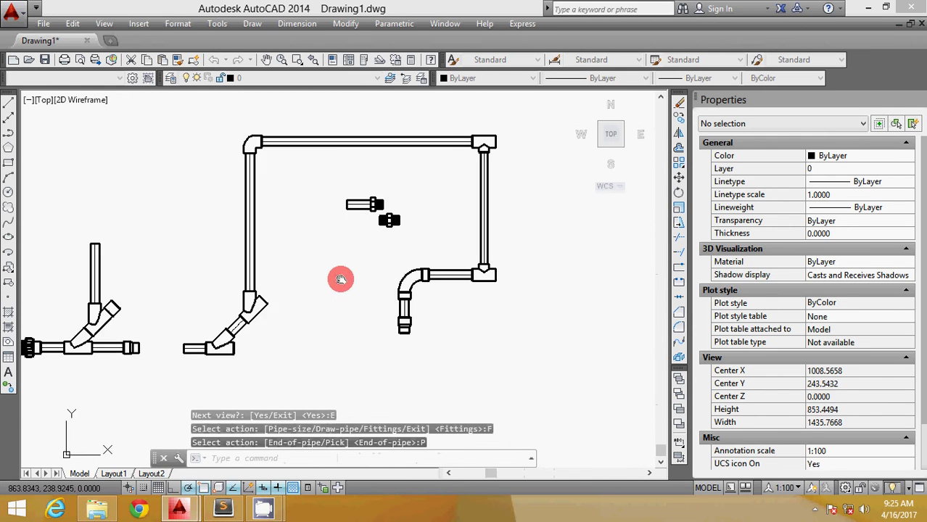
left_click(325, 270)
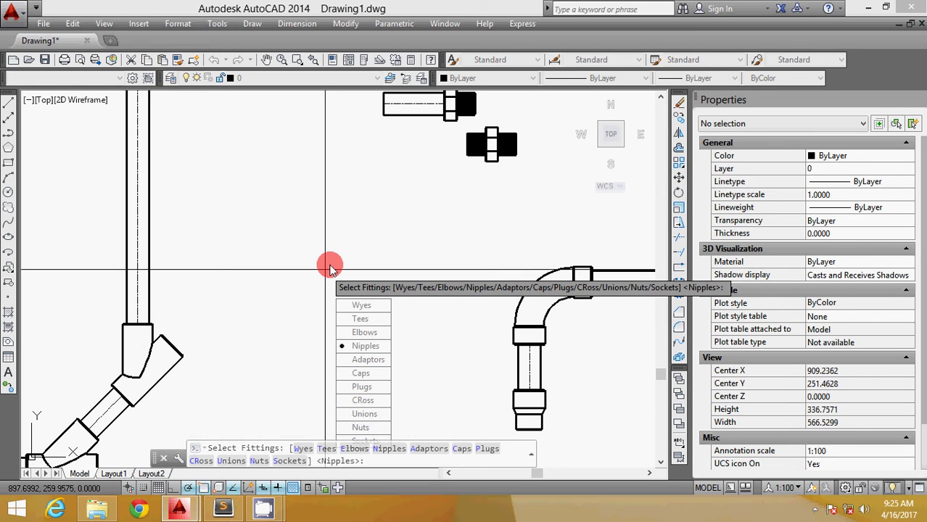
left_click(330, 269)
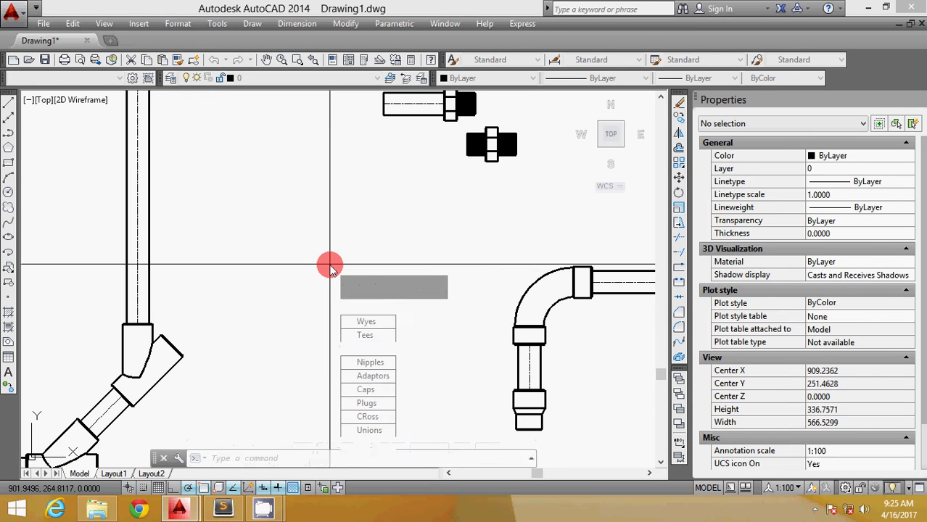
type("A")
key("Return")
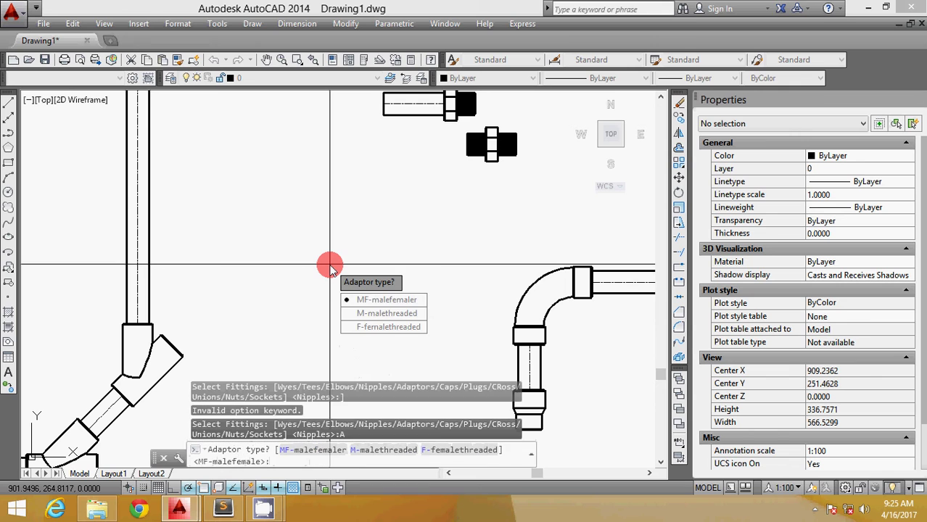
key("Return")
key("Return")
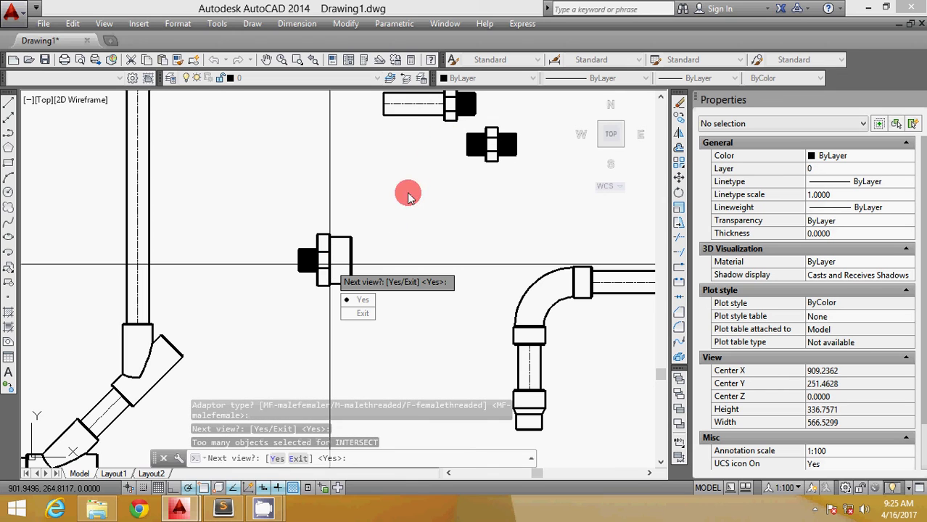
mouse_move(416, 190)
middle_mouse_down()
mouse_move(369, 267)
mouse_move(390, 244)
middle_mouse_up()
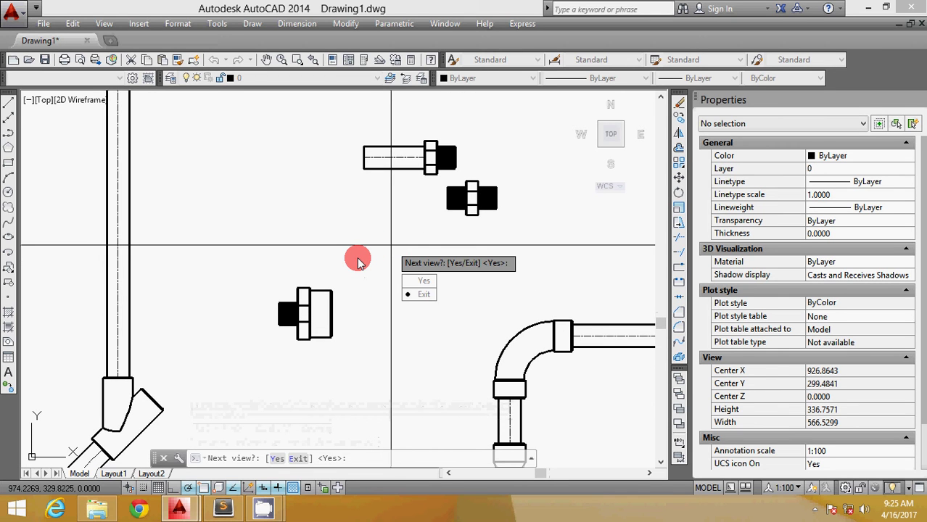
type("E")
key("Return")
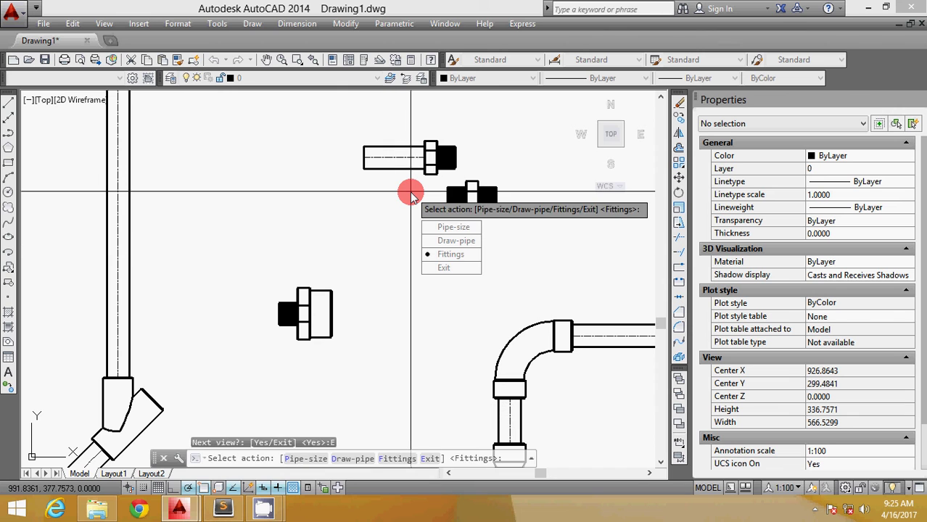
- Draw a trial pipe from the adaptor's end, then cancel it
type("D")
key("Return")
scroll(345, 327, "up", 6)
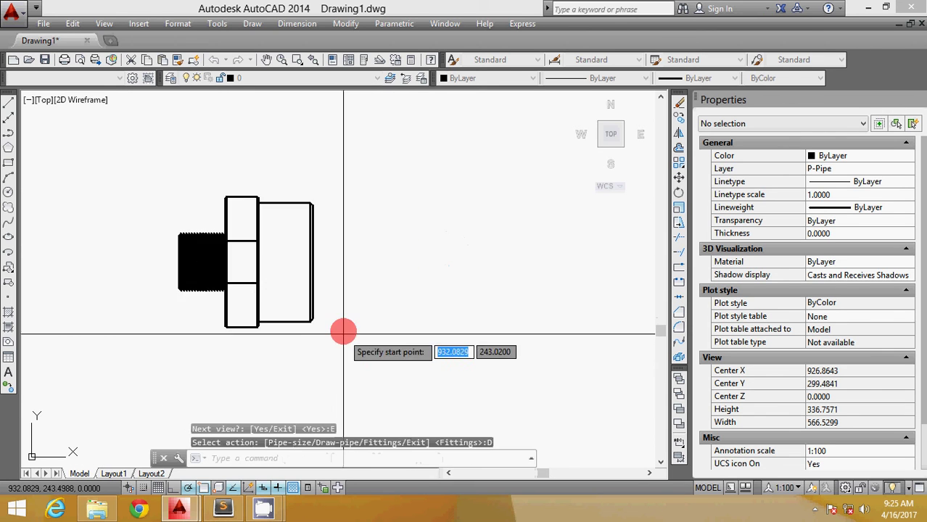
left_click(295, 231)
scroll(304, 236, "down", 6)
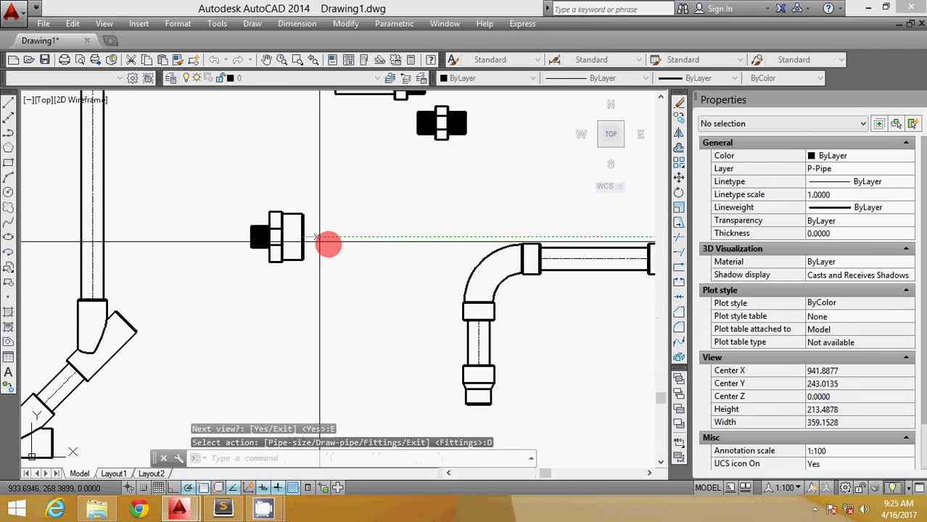
left_click(375, 239)
key("Escape")
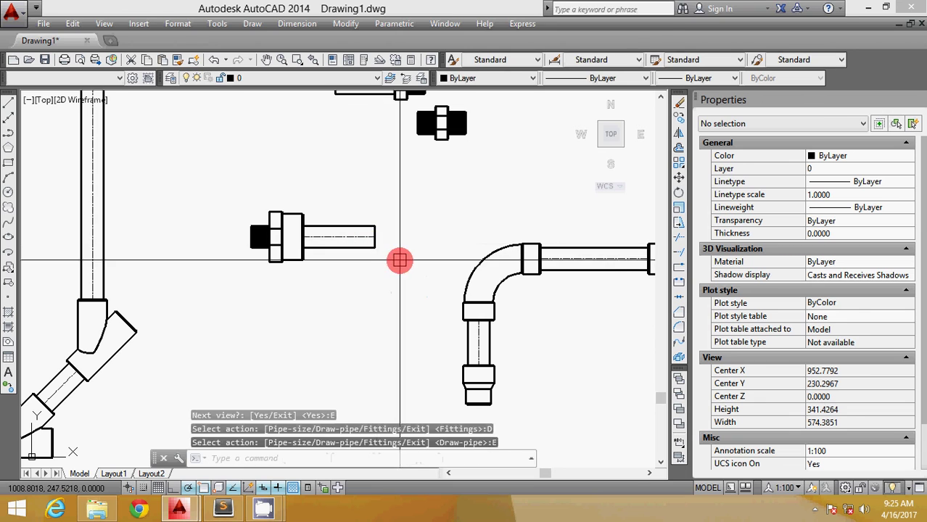
- Select the adaptor to check its properties, then start a selection window near it
left_click(283, 227)
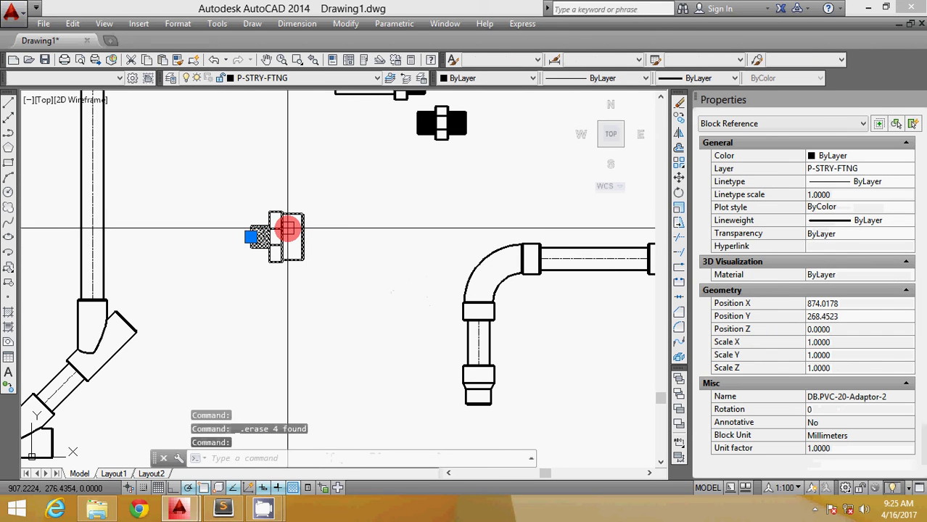
key("Escape")
scroll(304, 233, "up", 4)
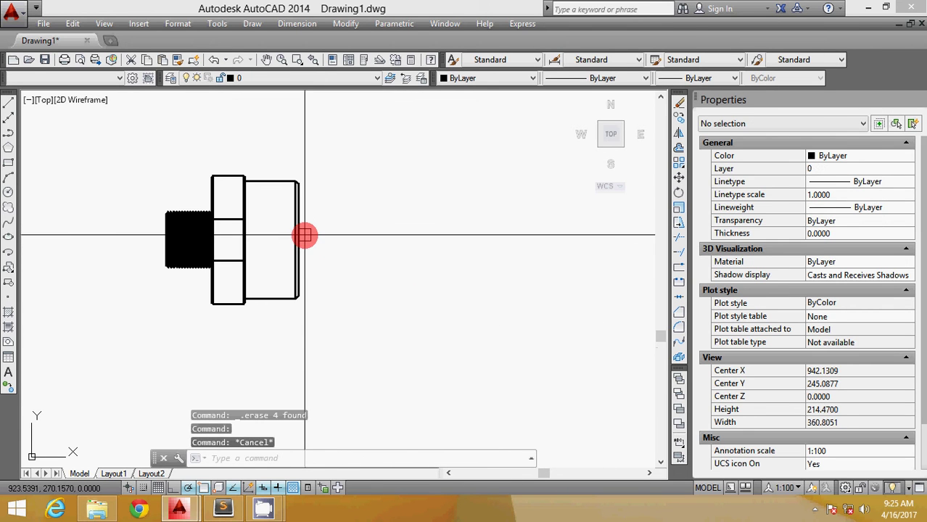
left_click(377, 272)
scroll(383, 266, "down", 4)
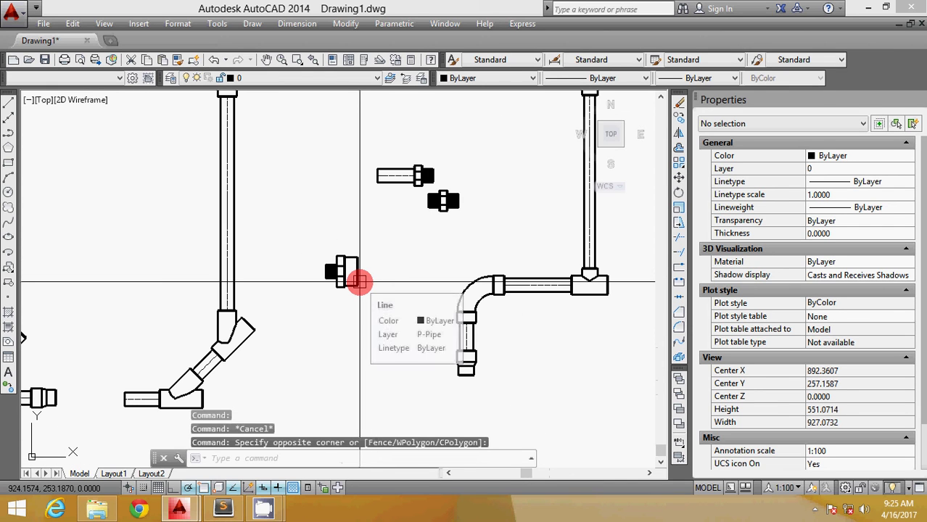
- Draw a trial 50 mm diameter pipe from the adaptor's end with PLUMBING
type("pl")
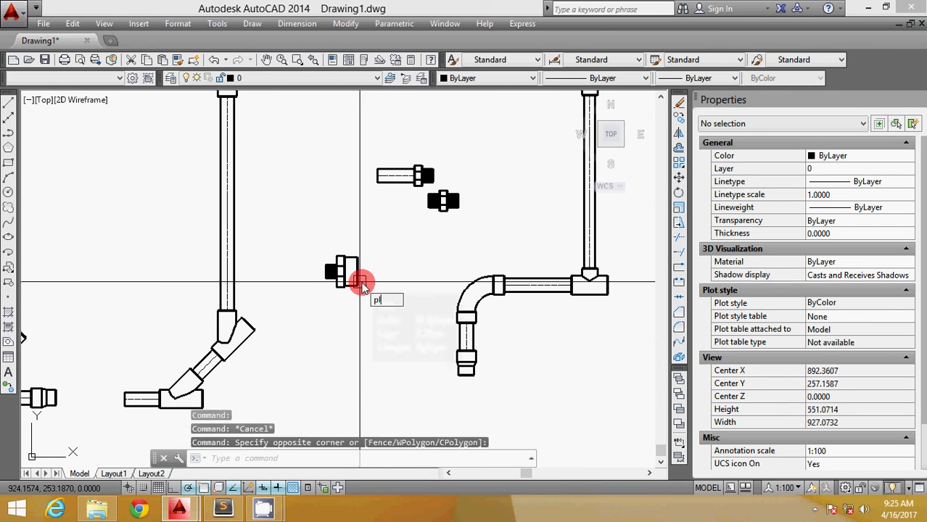
type("u")
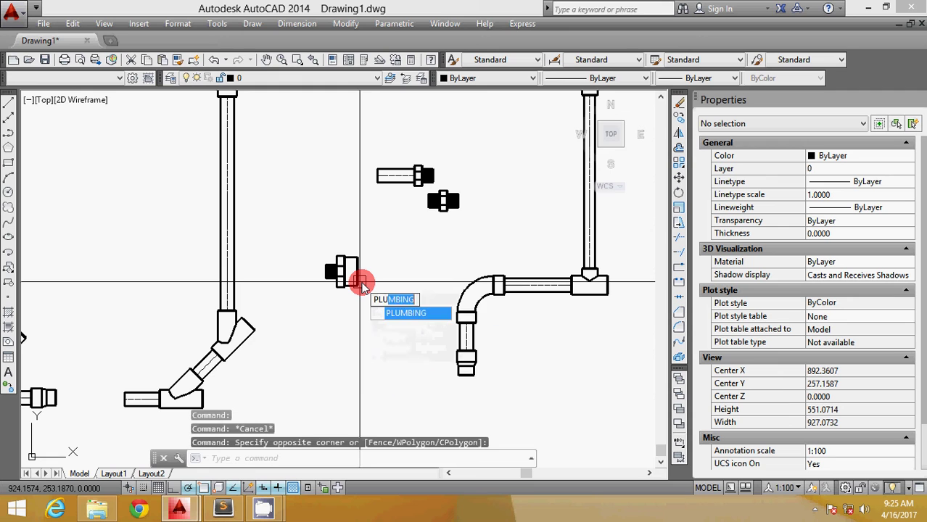
key("Return")
type("p")
key("Return")
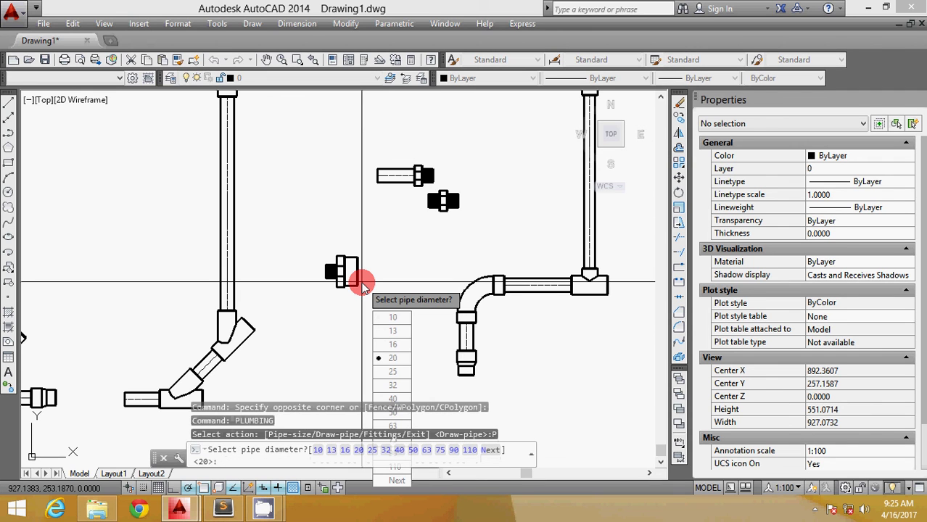
type("50")
key("Return")
type("d")
key("Return")
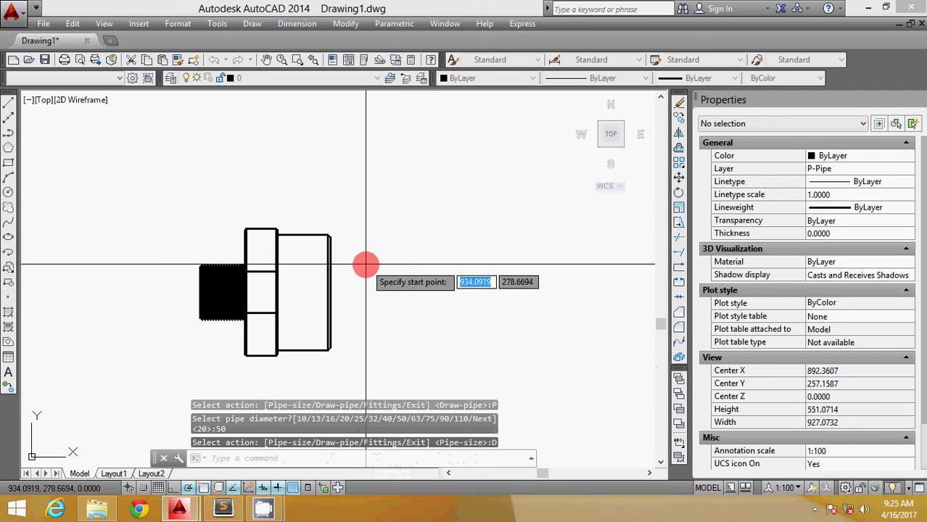
left_click(331, 300)
left_click(405, 309)
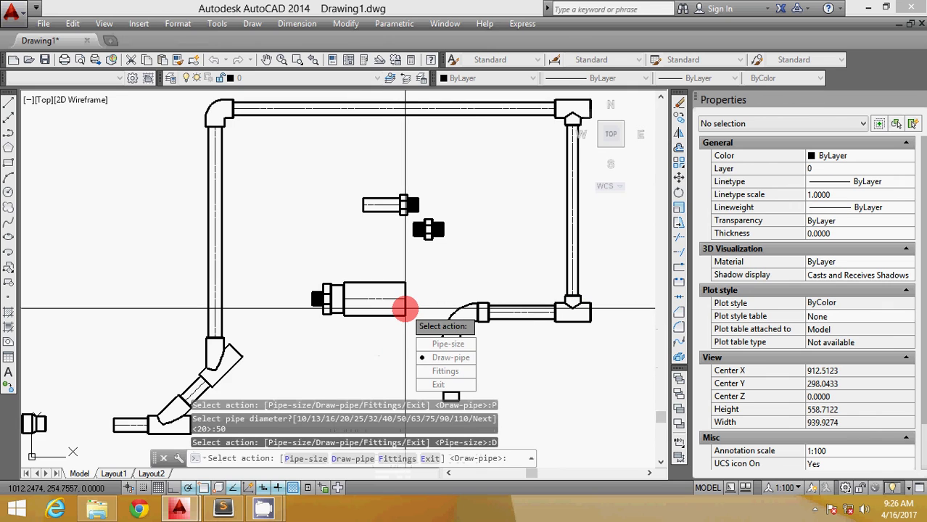
left_click(401, 303)
key("Escape")
- Erase the trial pipe and leftover vertical line, then select the adaptor to check it
scroll(410, 319, "up", 3)
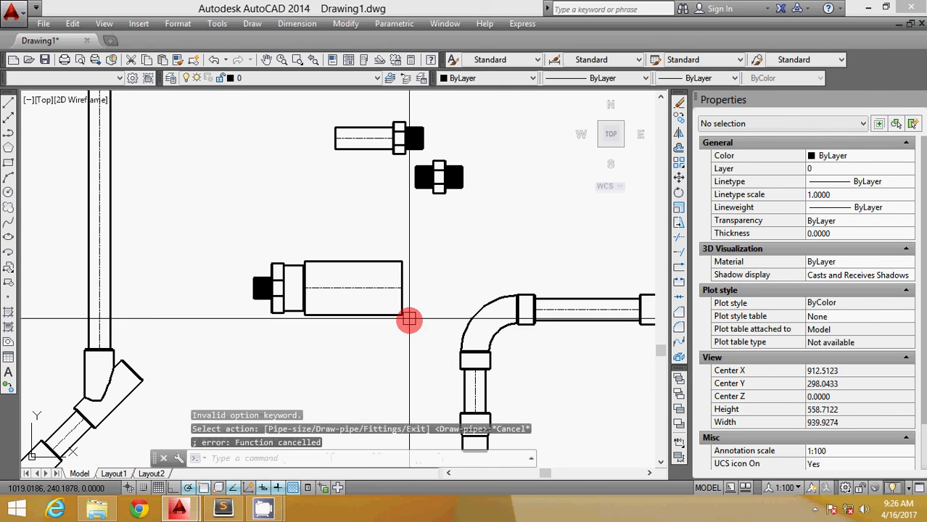
left_click(432, 321)
left_click(345, 259)
key("Delete")
scroll(323, 261, "up", 5)
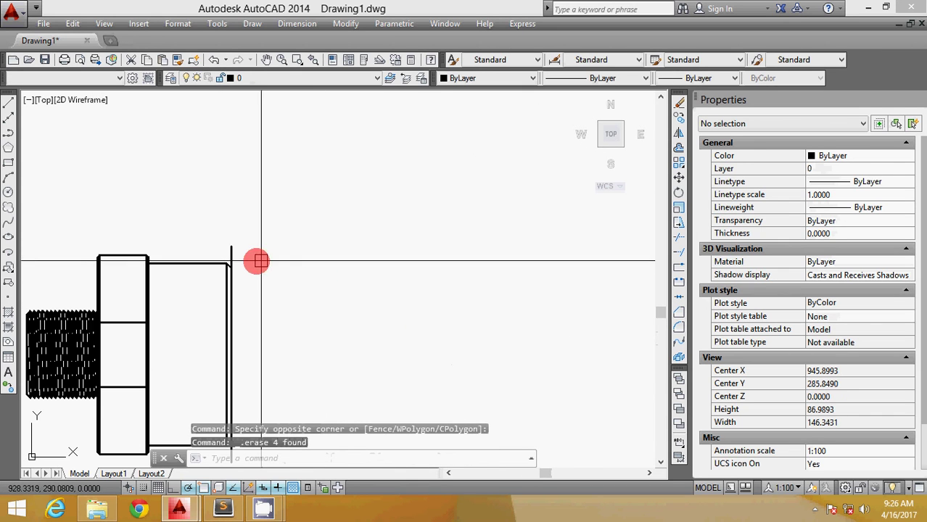
left_click(231, 250)
left_click(327, 221)
key("Delete")
scroll(362, 221, "down", 3)
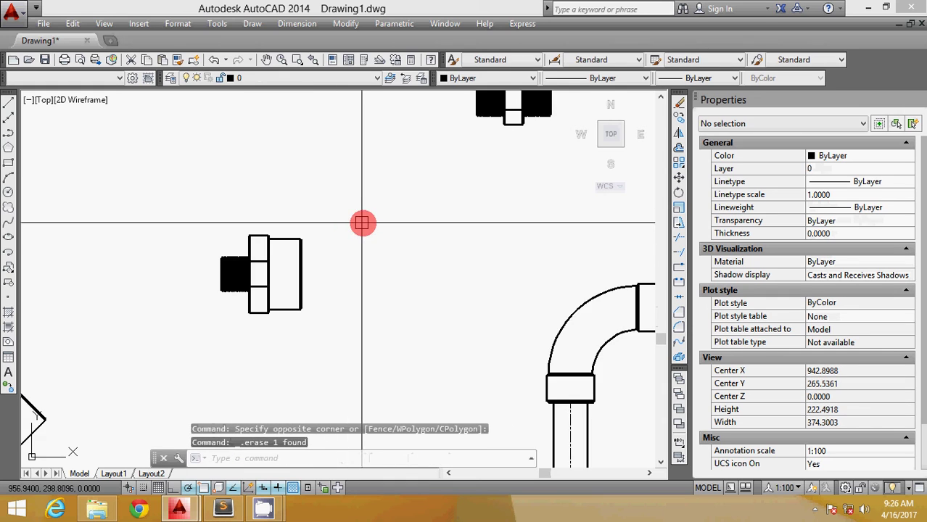
left_click(266, 285)
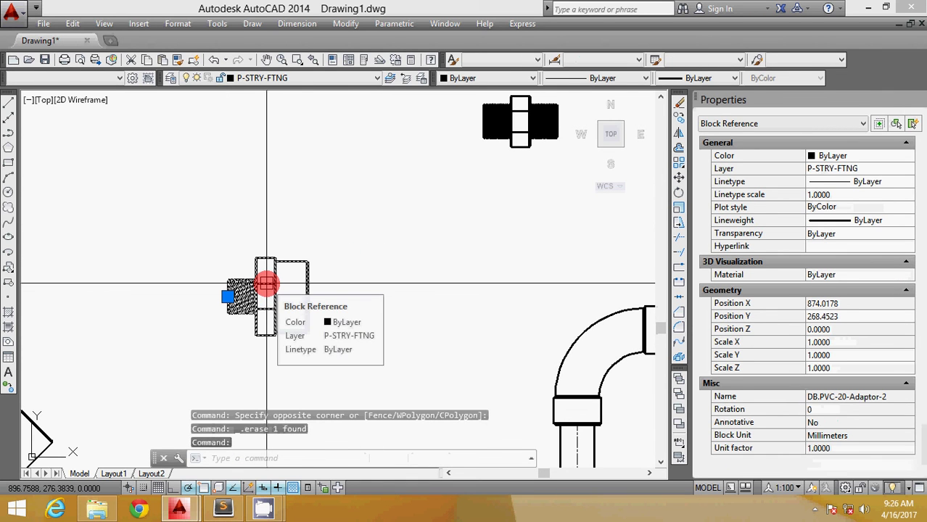
- Run PLUMBING and set the pipe diameter to 32 mm
key("Escape")
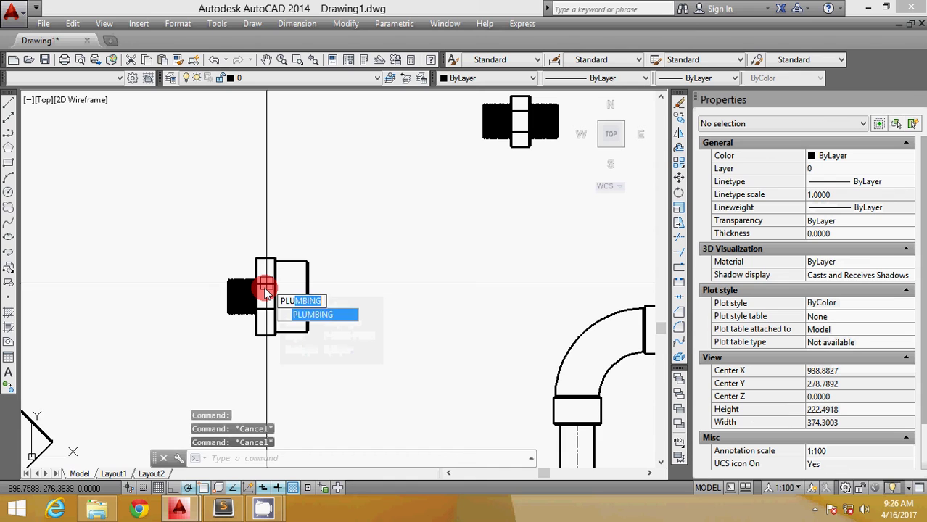
key("Return")
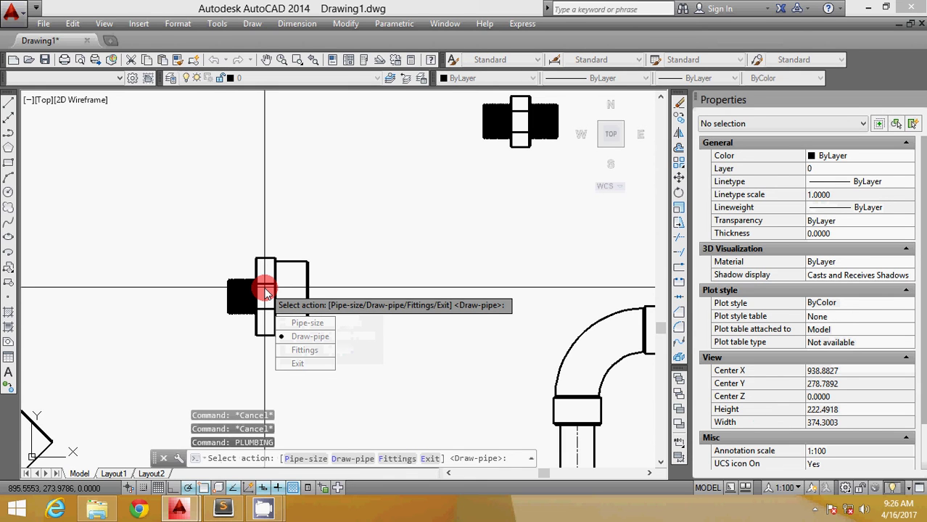
type("P")
key("Return")
key("Up")
key("Up")
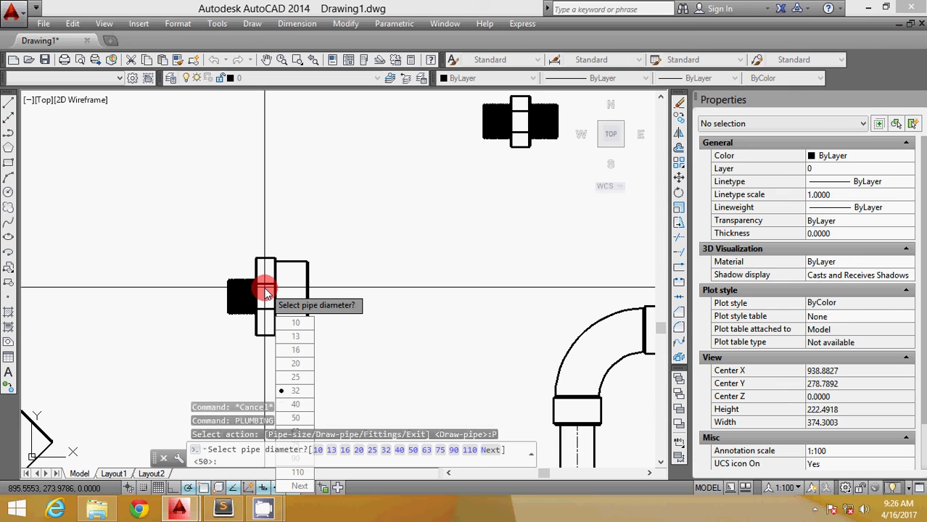
key("Return")
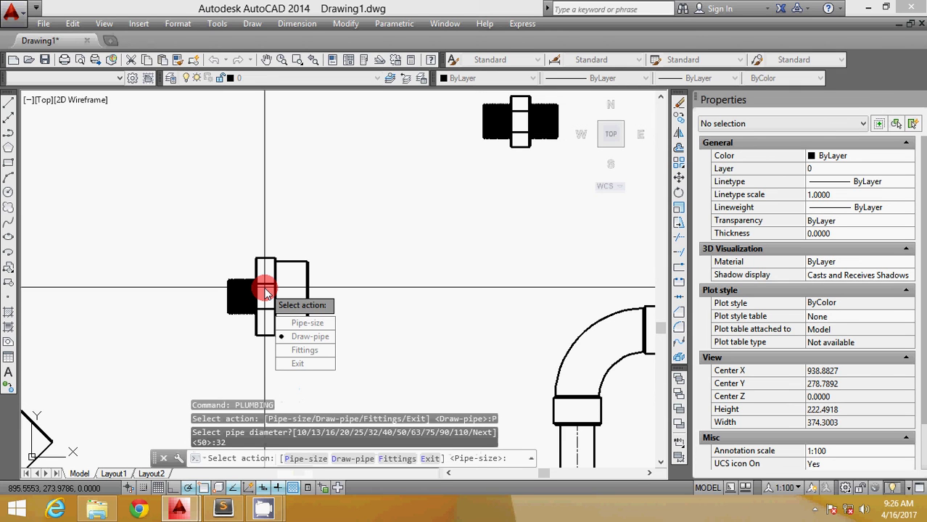
- Draw the pipe rightward from the adaptor's open end, exit, and select the wye fitting
type("D")
key("Return")
left_click(314, 299)
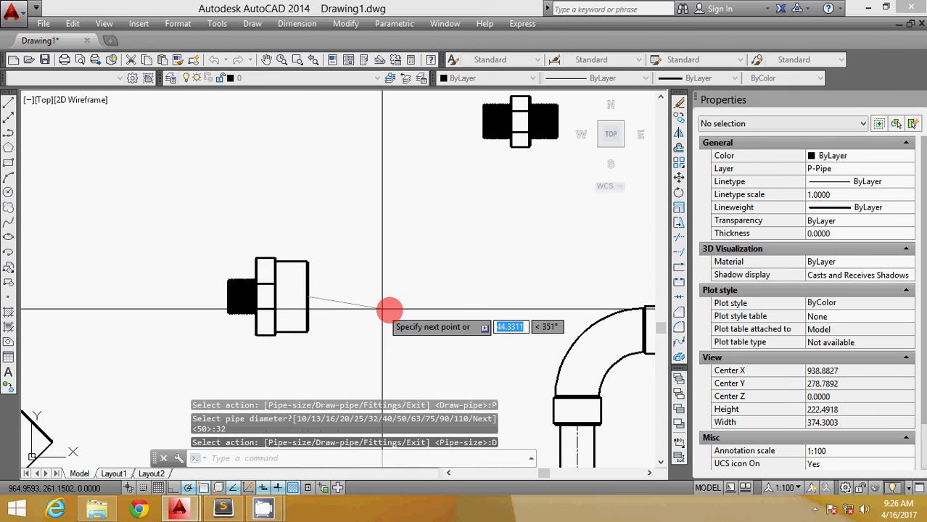
left_click(435, 306)
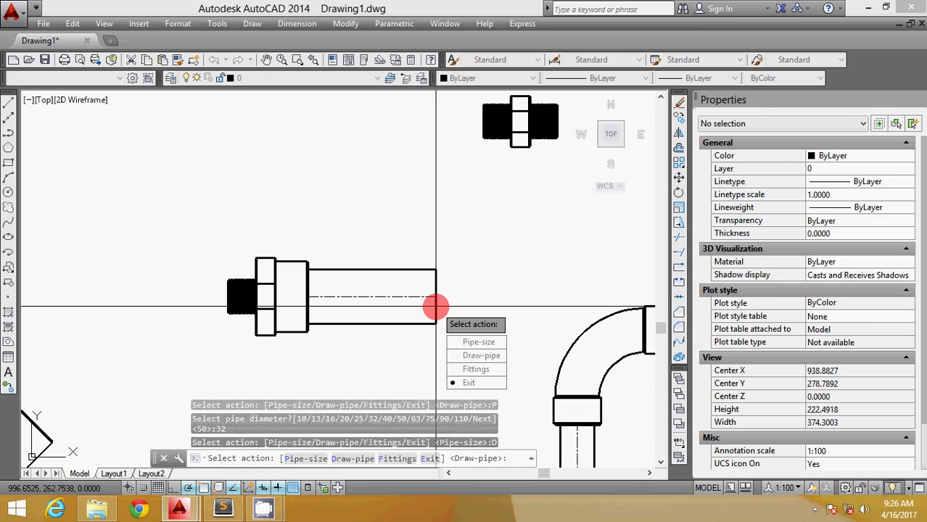
type("E")
key("Return")
scroll(385, 265, "down", 6)
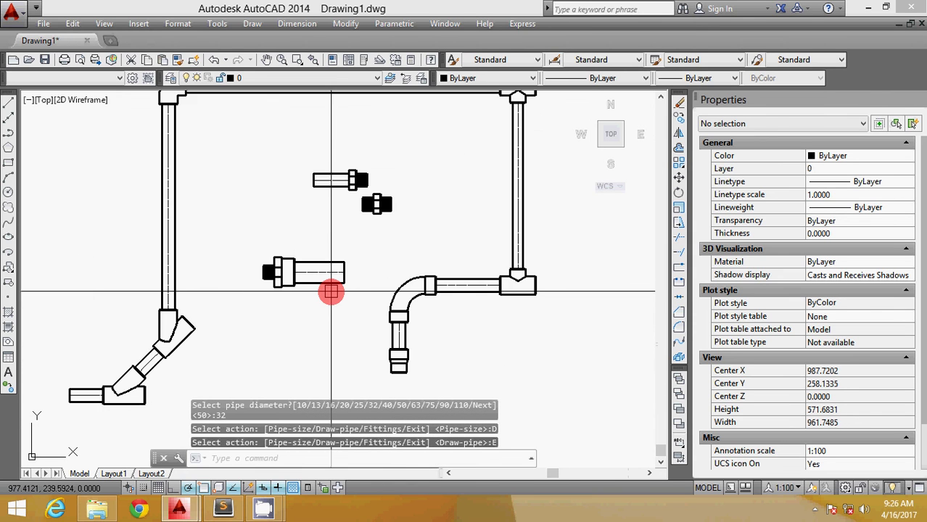
scroll(330, 291, "down", 2)
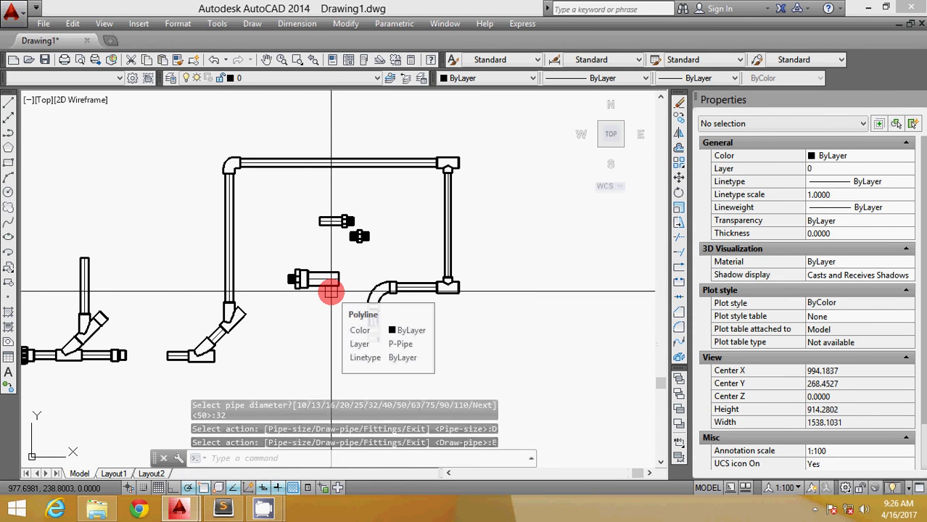
scroll(319, 286, "up", 2)
left_click(192, 337)
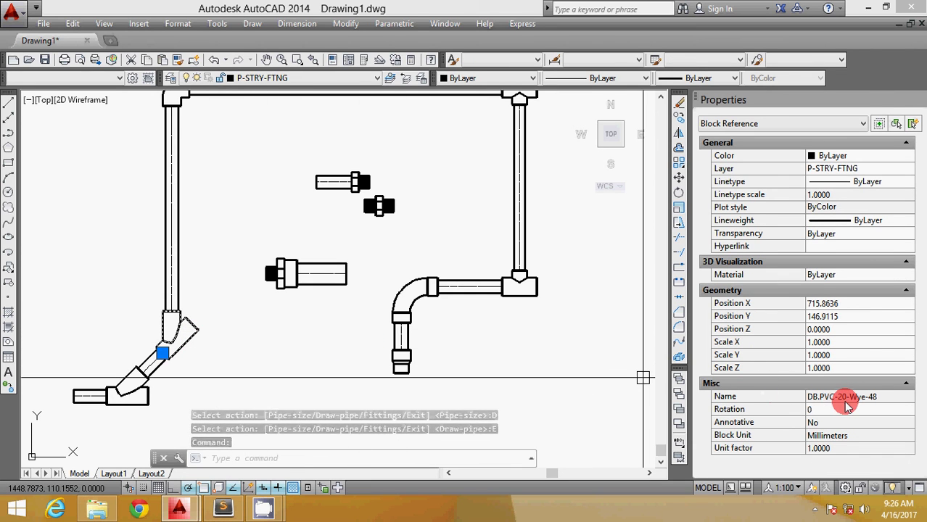
key("Escape")
left_click(401, 286)
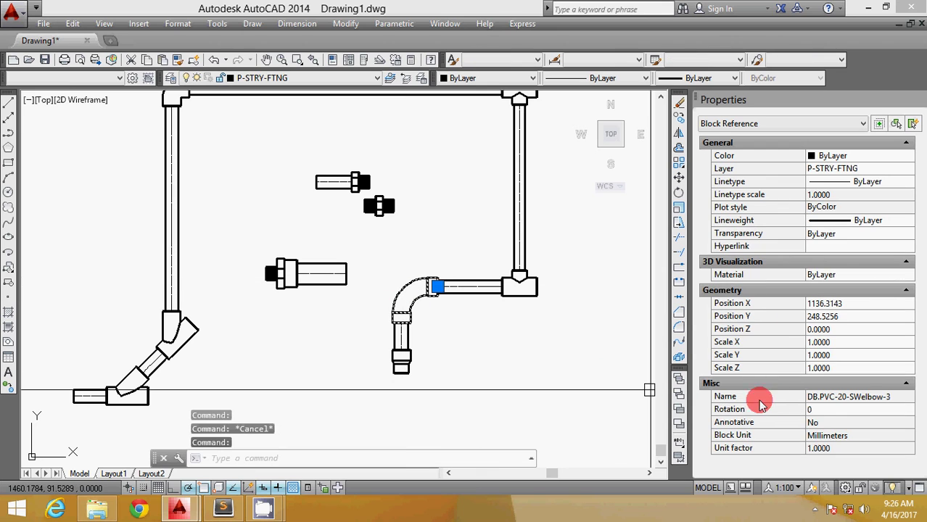
key("Escape")
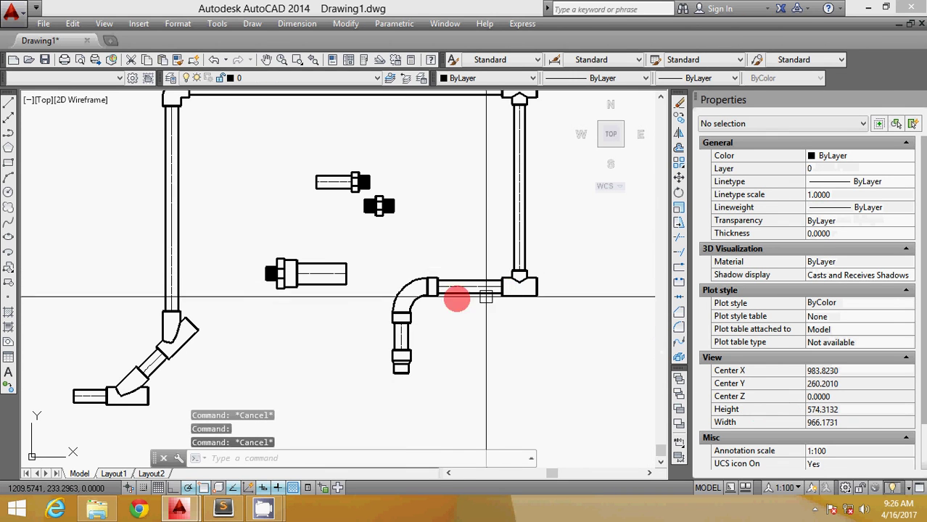
scroll(471, 259, "down", 2)
scroll(506, 285, "up", 4)
left_click(506, 285)
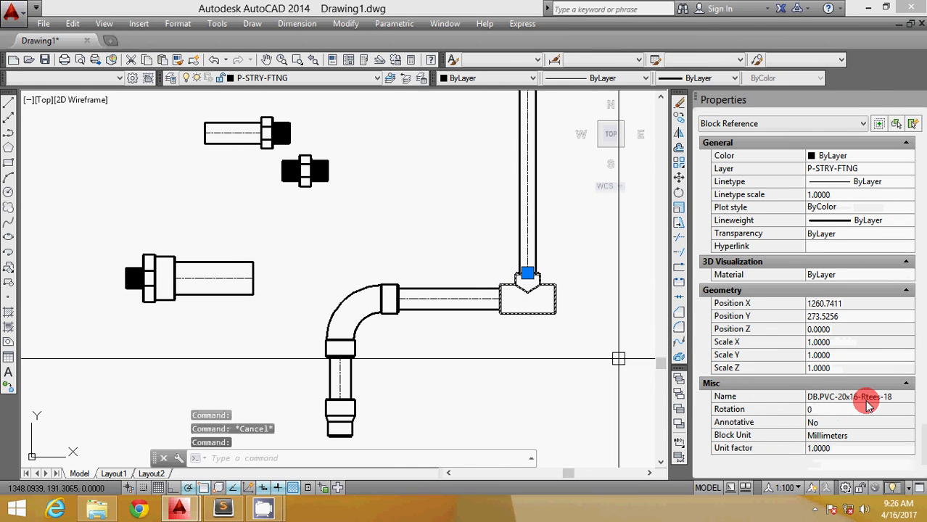
scroll(414, 321, "down", 3)
scroll(455, 199, "up", 2)
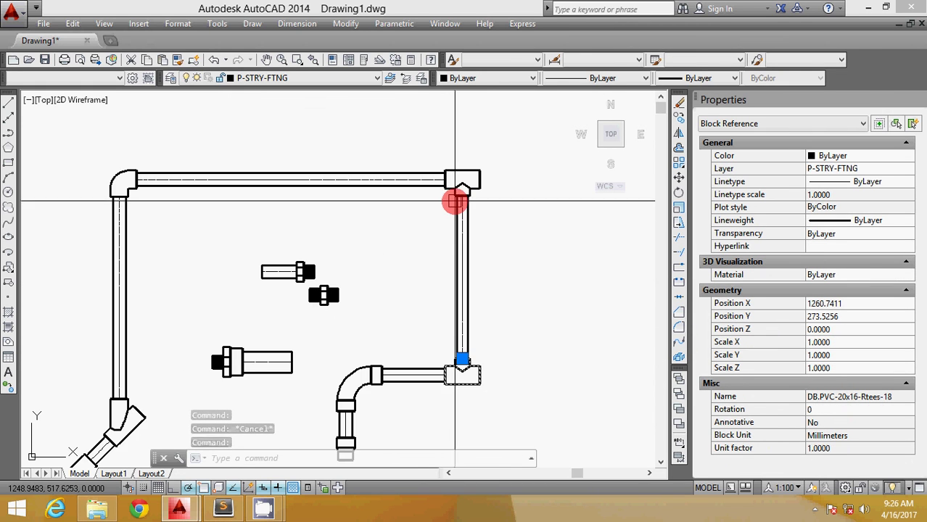
middle_click_drag(366, 227, 412, 228)
key("Escape")
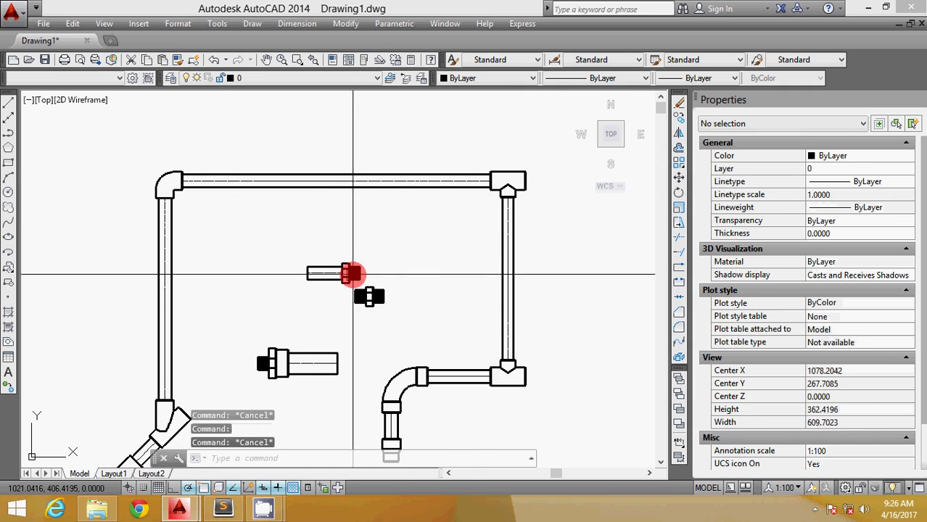
left_click(354, 274)
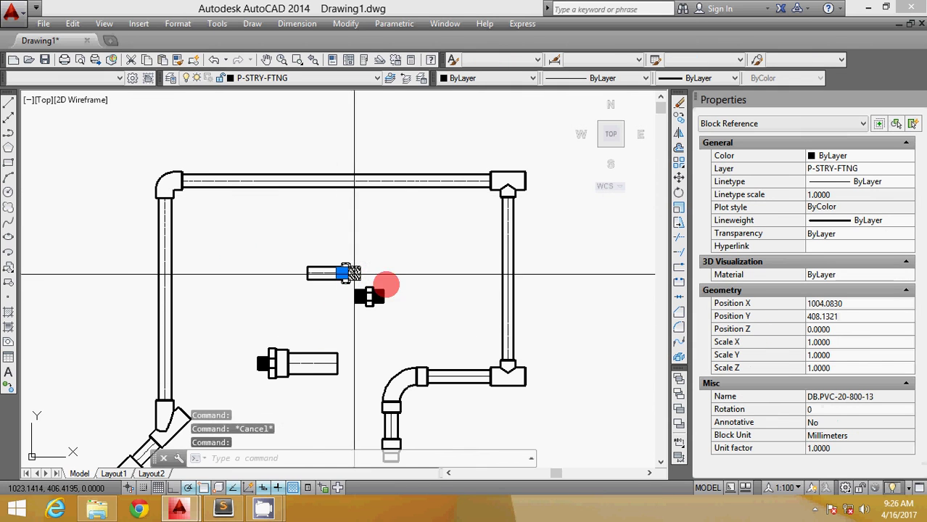
left_click(830, 410)
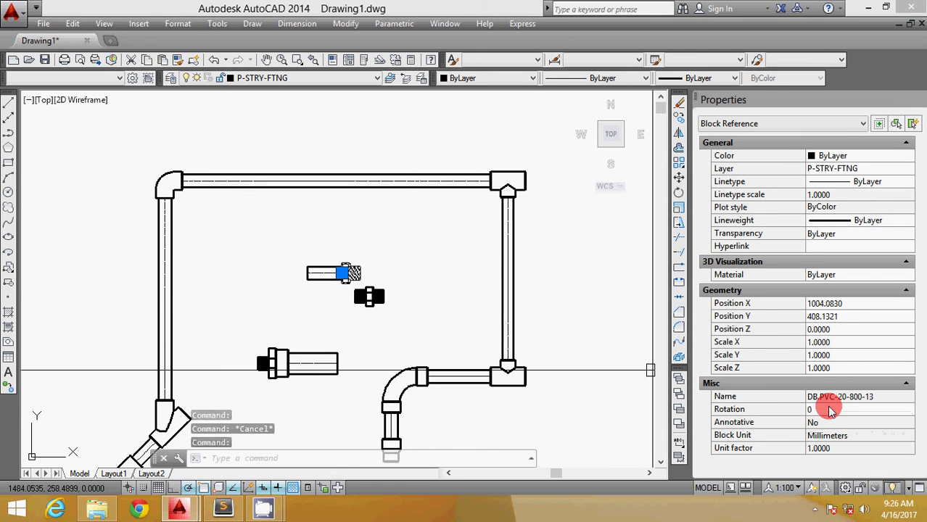
scroll(368, 301, "up", 2)
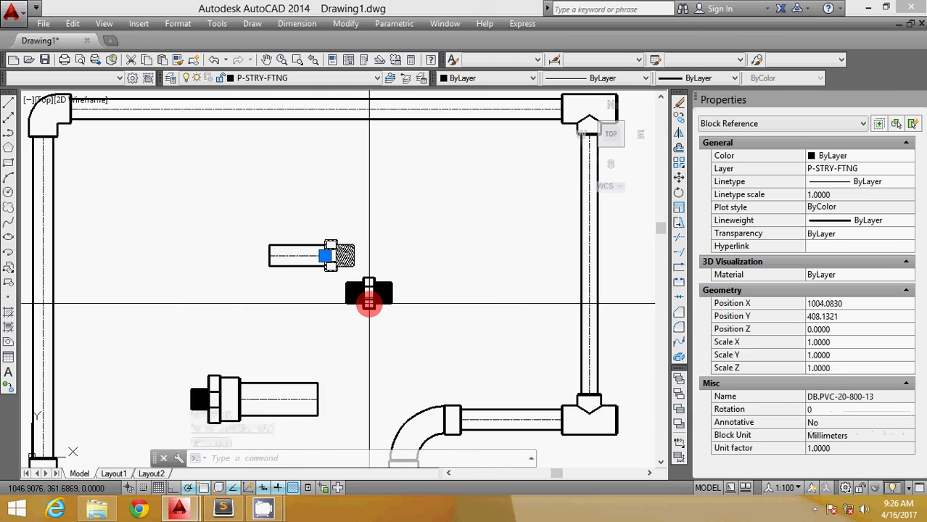
key("Escape")
key("Escape")
scroll(320, 331, "down", 6)
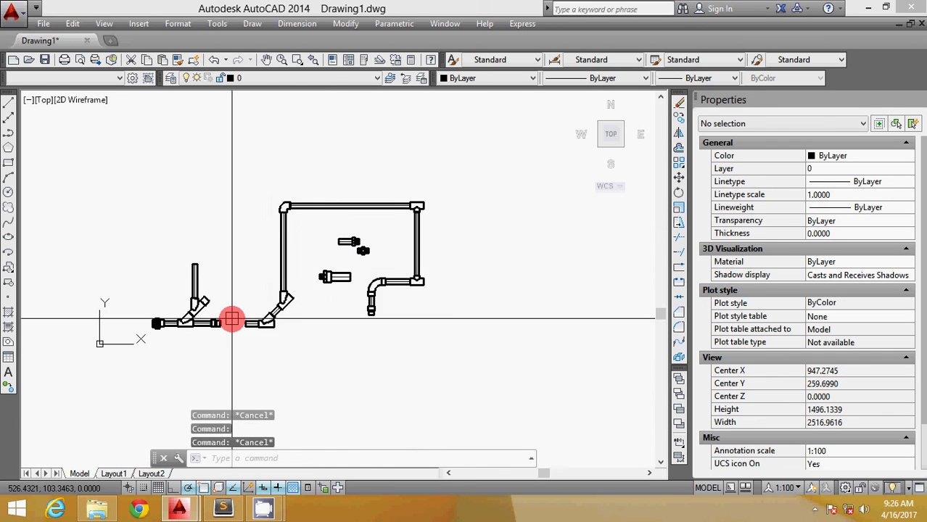
scroll(166, 269, "up", 6)
scroll(189, 290, "down", 5)
middle_click_drag(310, 319, 300, 330)
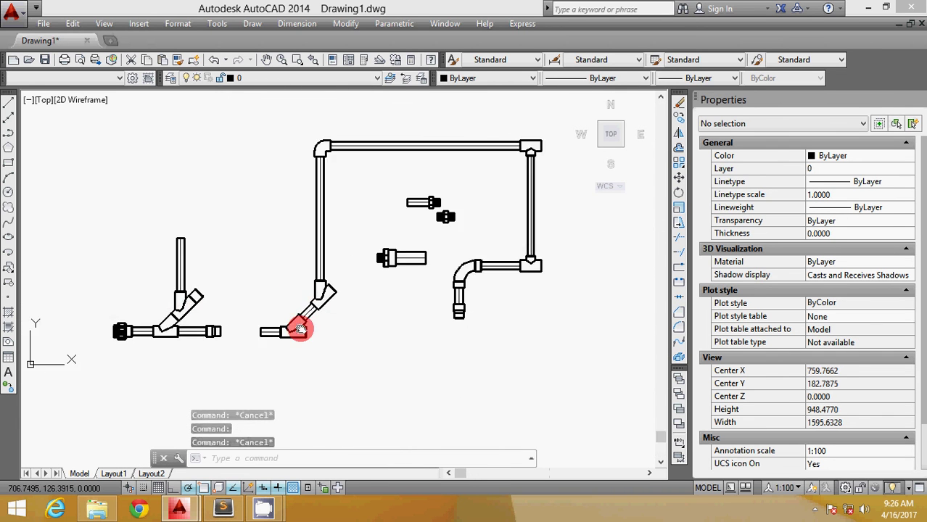
scroll(343, 308, "down", 1)
scroll(356, 283, "up", 3)
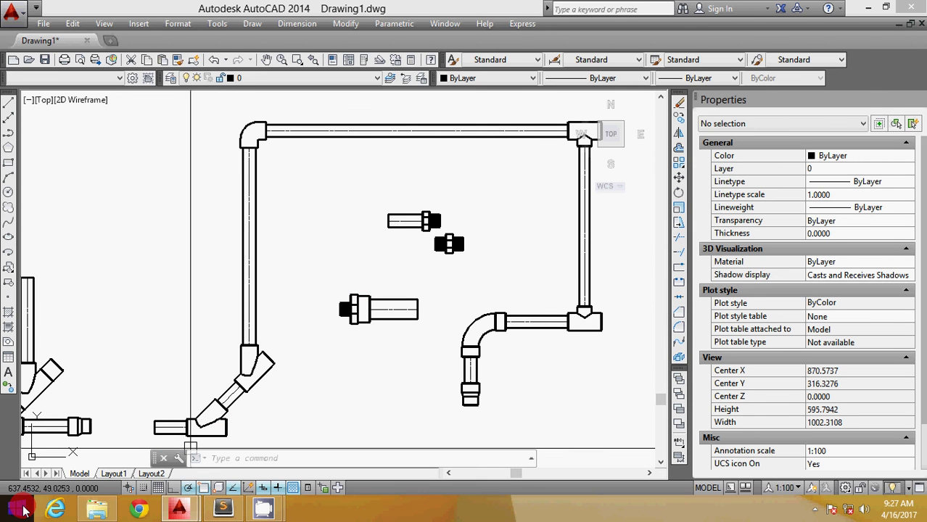
- Launch Notepad via Win+X > Run and write the author credit and a contact e-mail
right_click(21, 510)
left_click(45, 459)
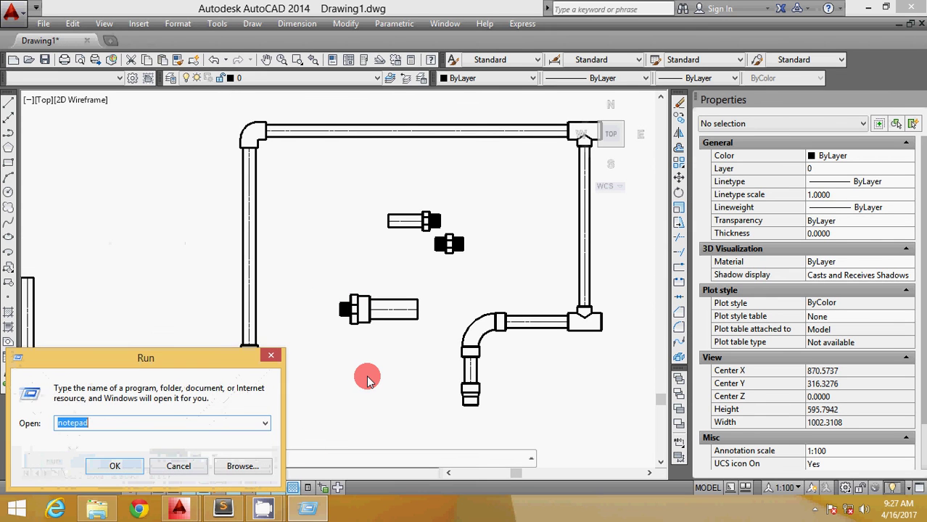
key("Return")
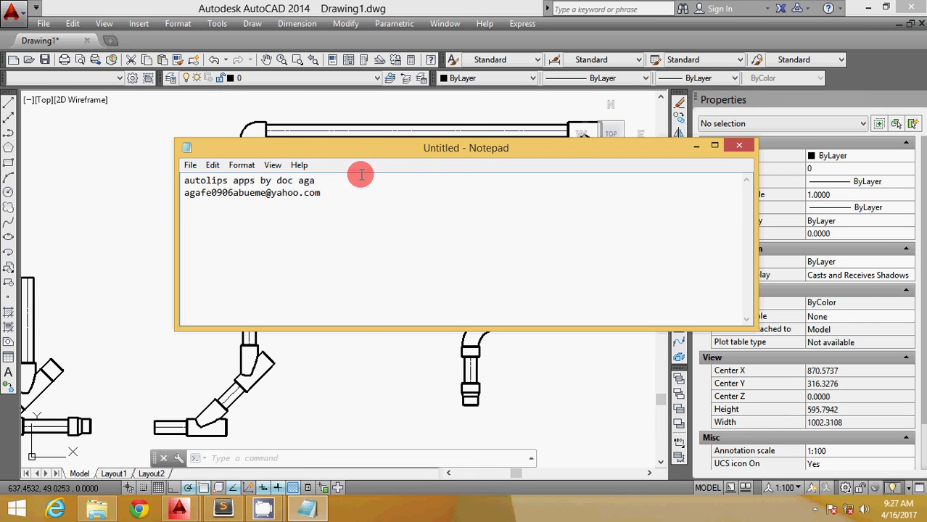
- Select the note's text, move the Notepad window, then bring AutoCAD and CamStudio forward
left_click_drag(352, 193, 185, 181)
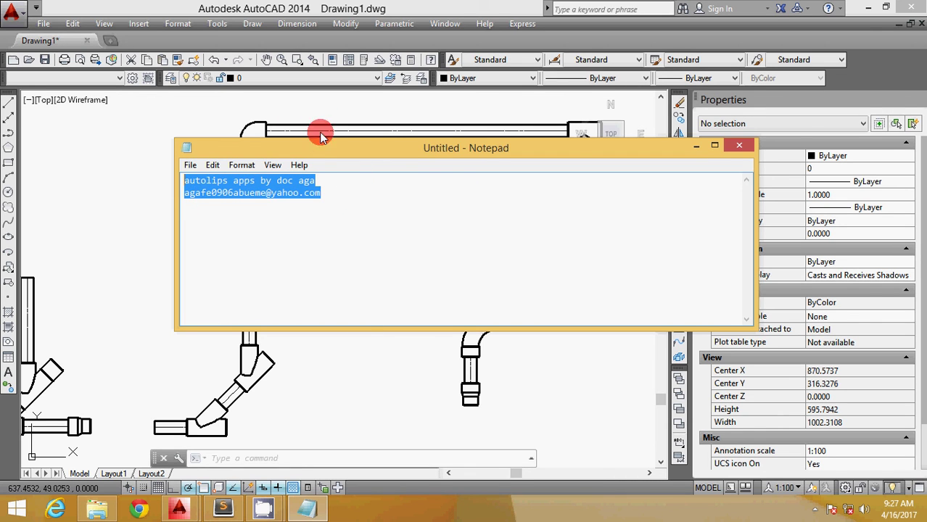
left_click_drag(316, 142, 257, 191)
left_click(350, 181)
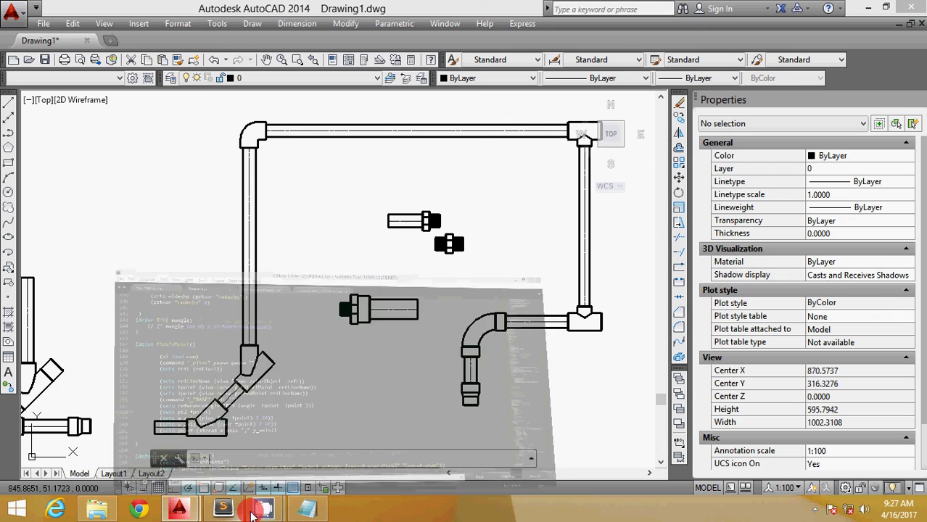
mouse_move(225, 510)
left_click(189, 393)
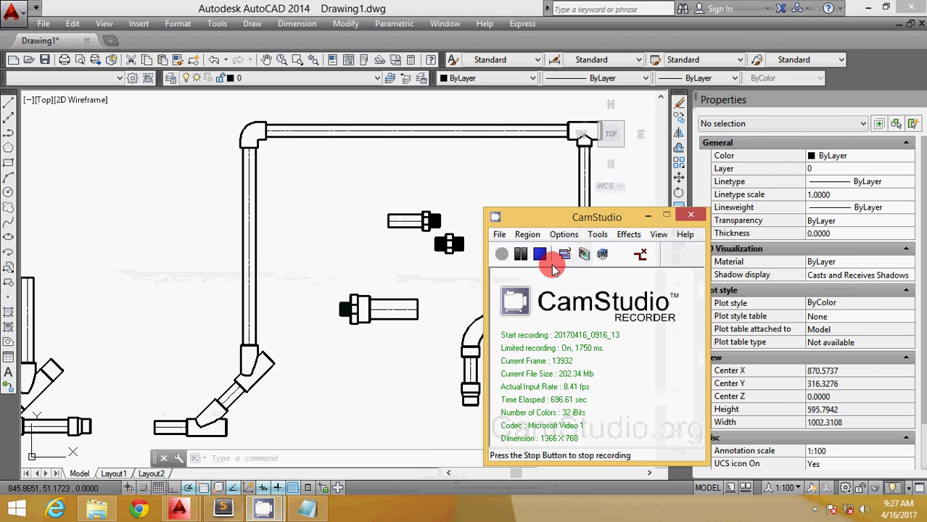